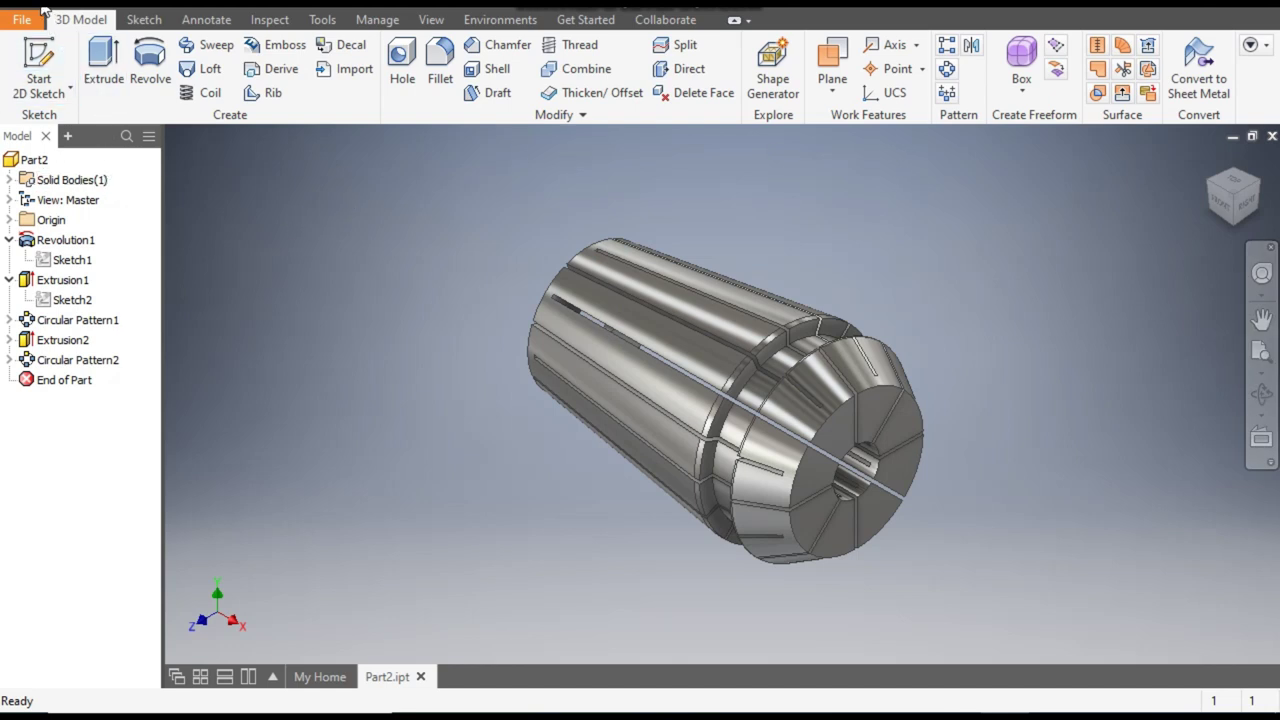
- Create a new Standard (mm).ipt part and start a 2D sketch on the XY plane
key("ctrl+n")
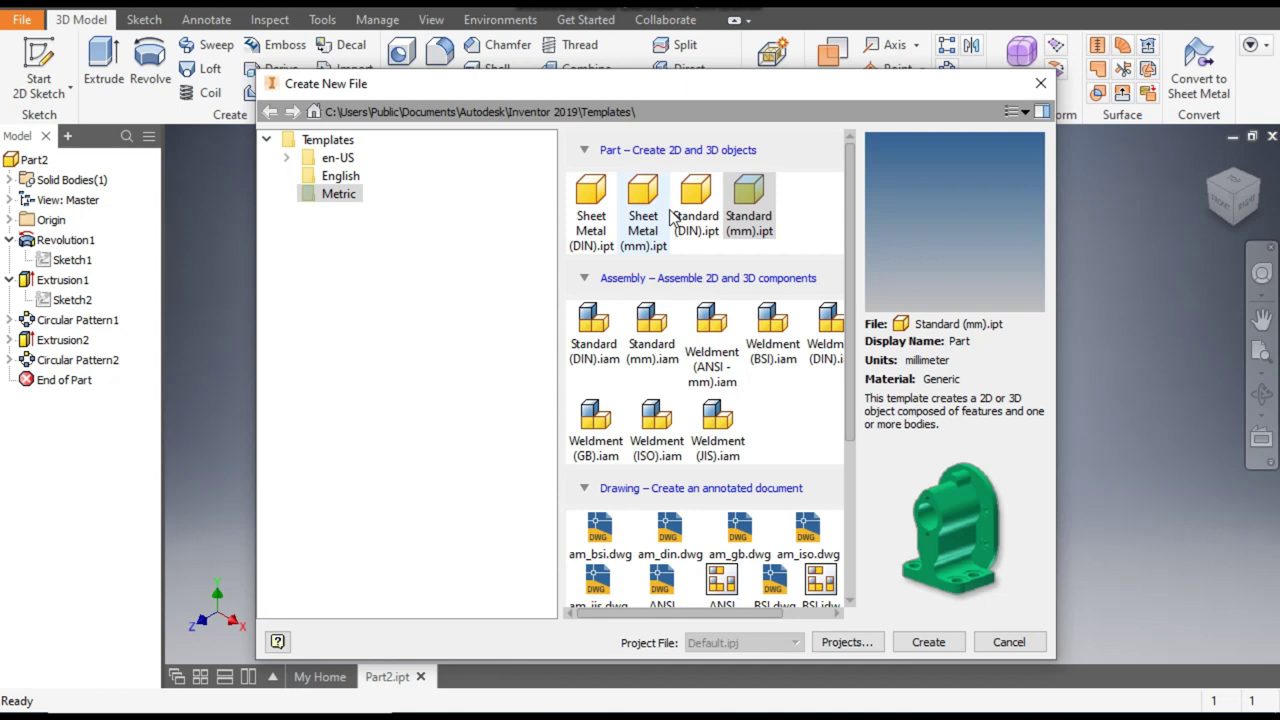
left_click(748, 195)
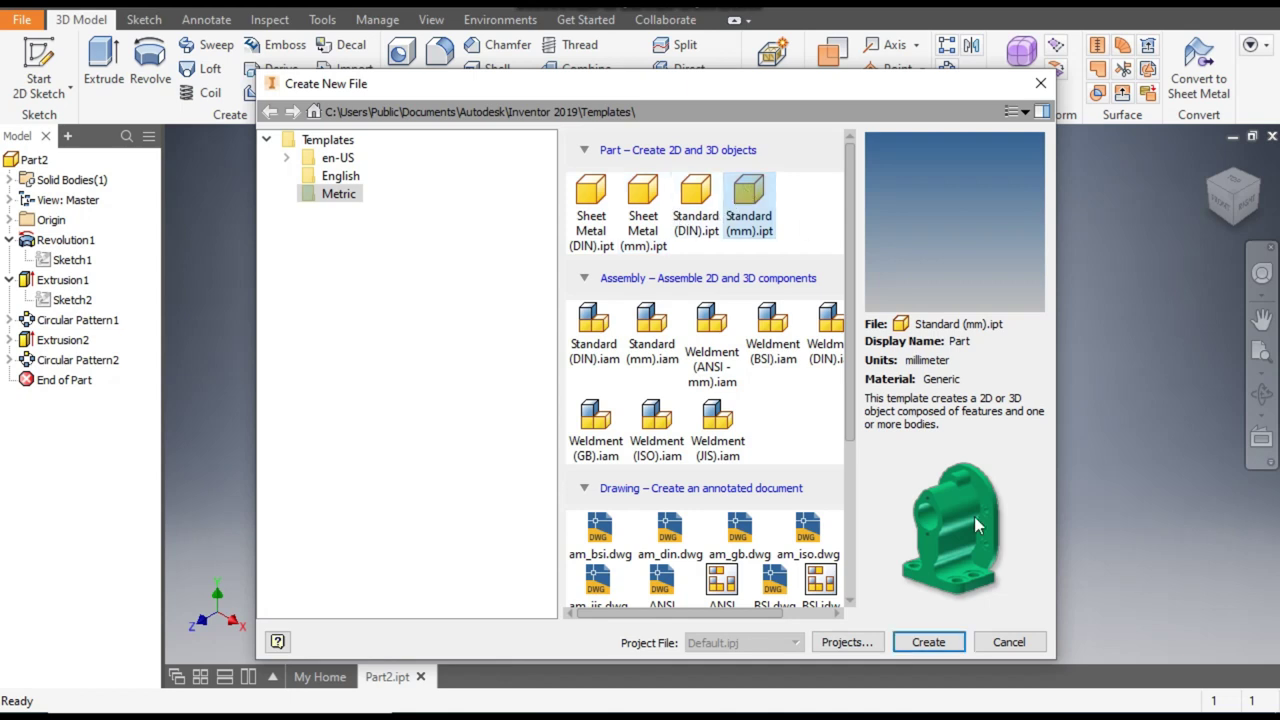
left_click(947, 649)
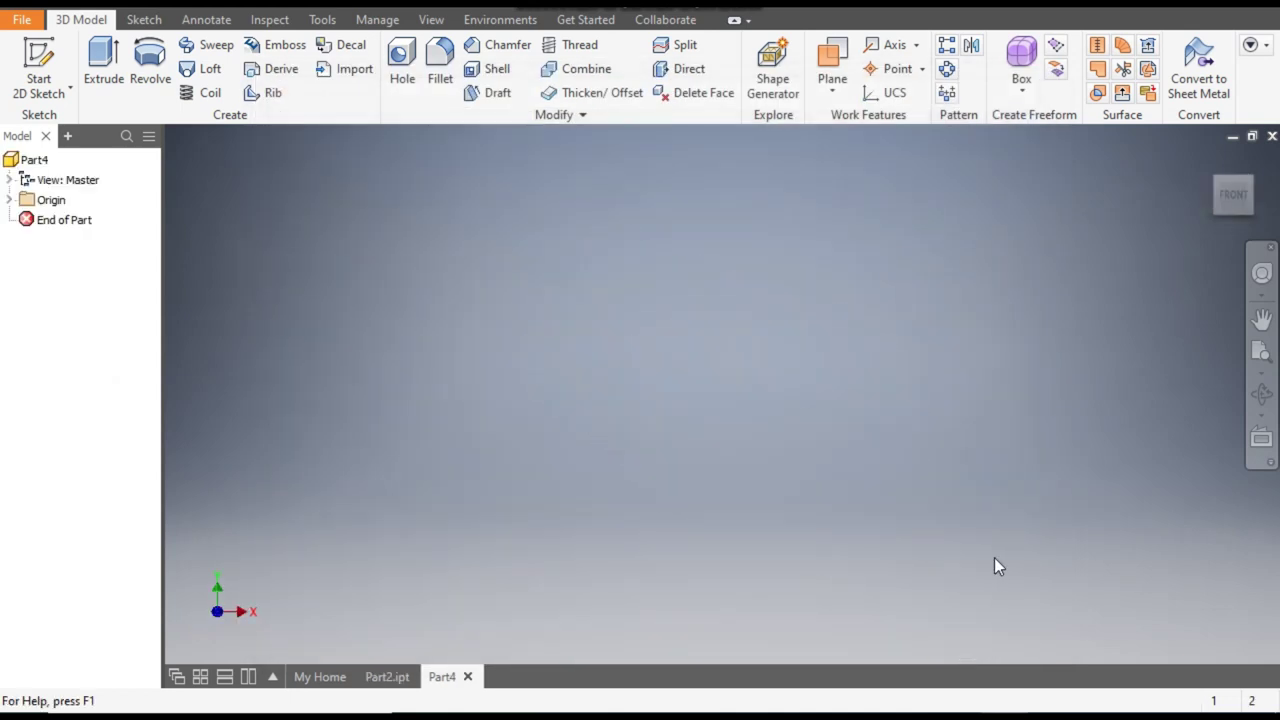
left_click(37, 60)
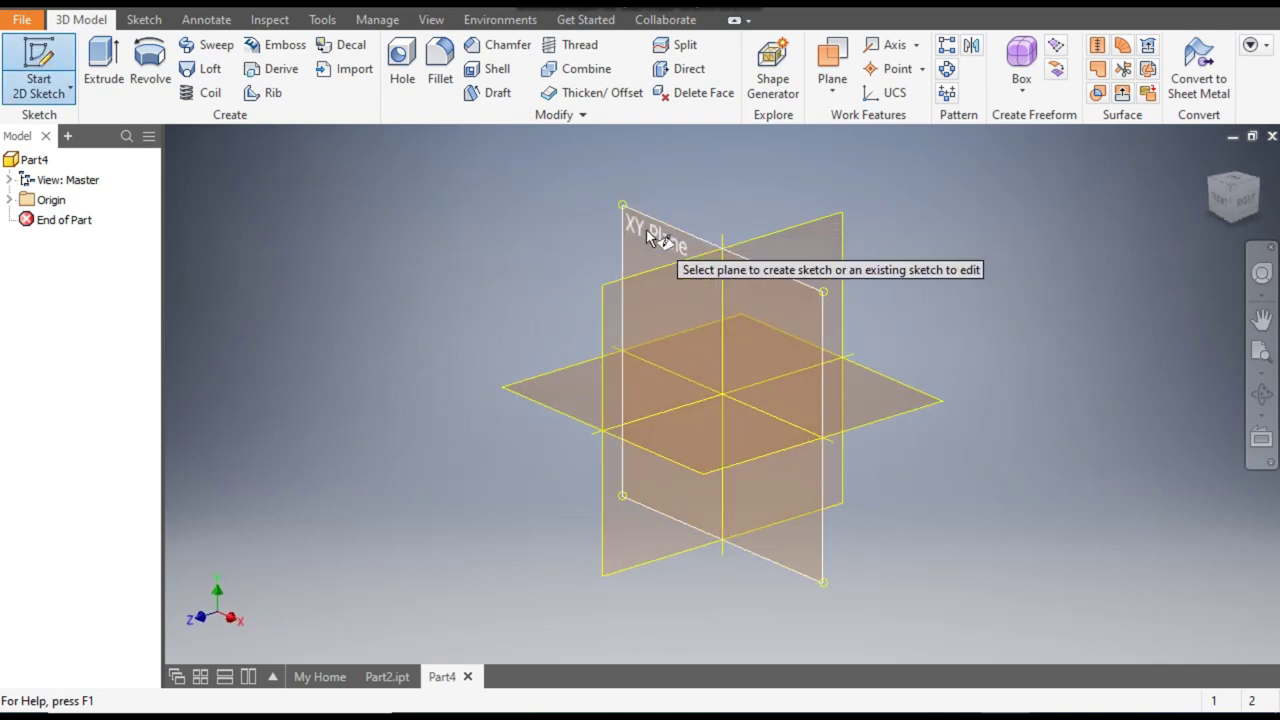
left_click(648, 236)
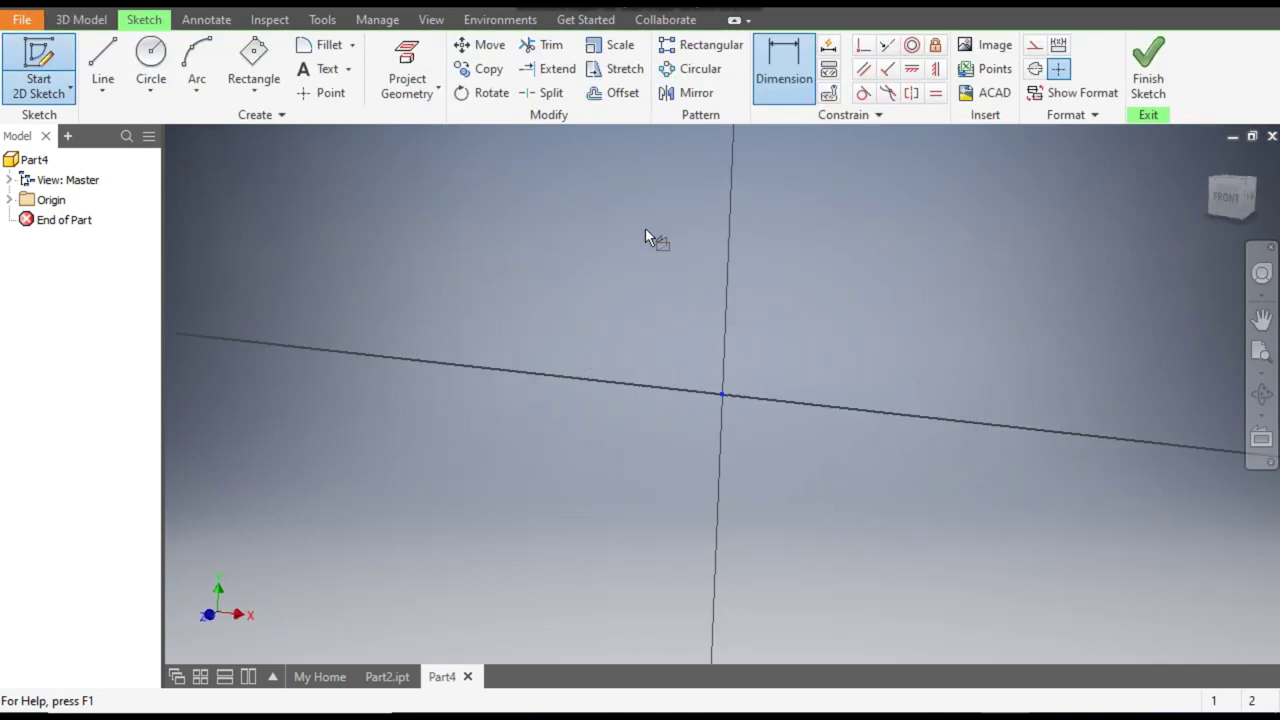
- Draw lines from the origin: the bottom line, the short left edge and the sloped top edge
left_click(101, 68)
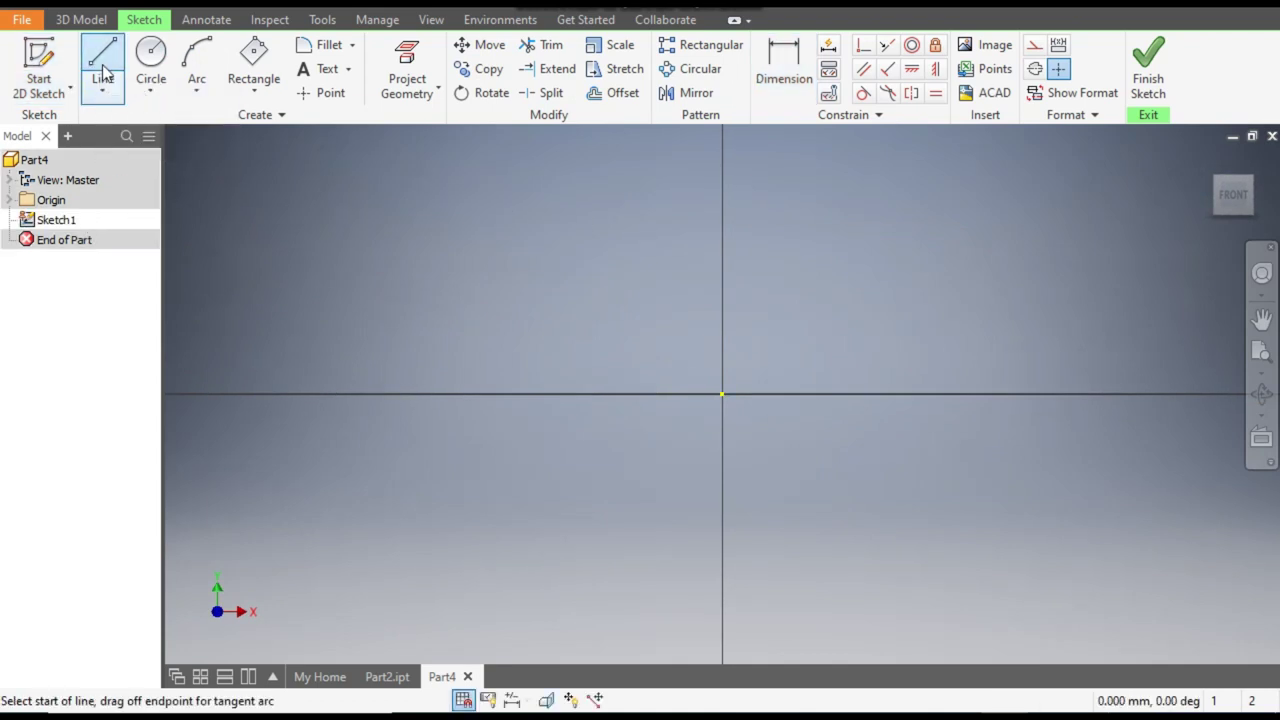
left_click(722, 393)
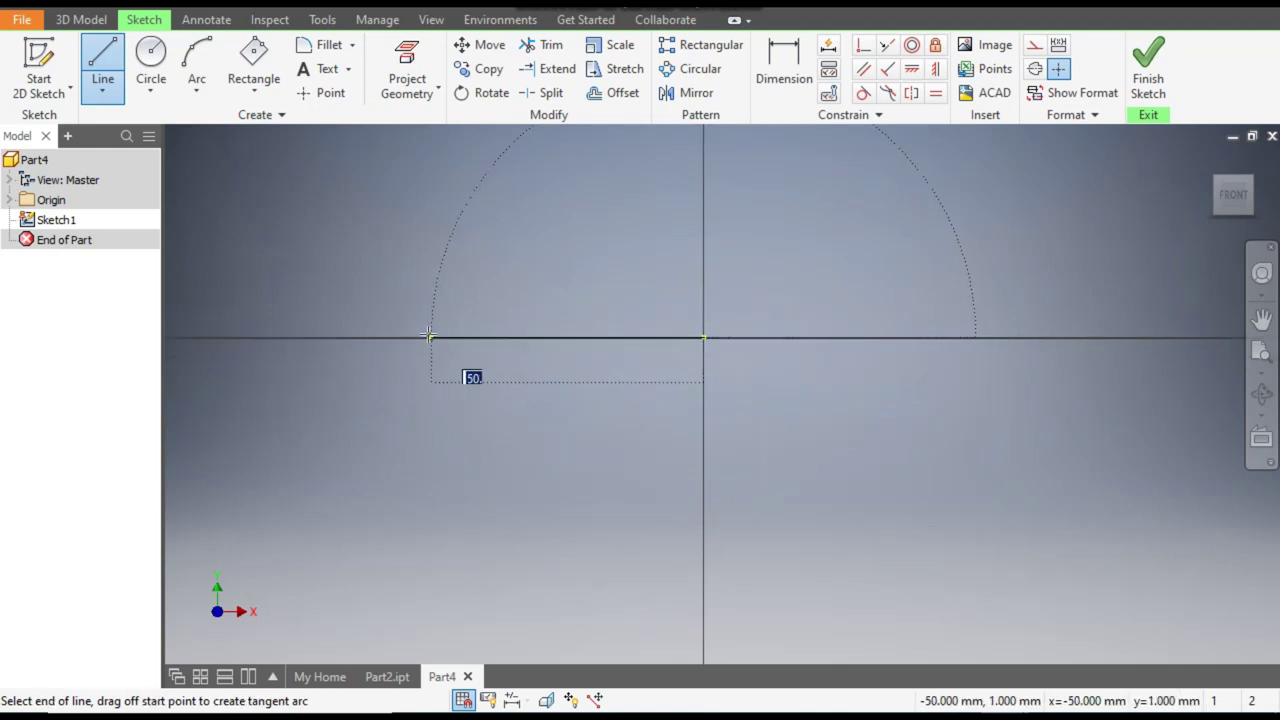
left_click(528, 337)
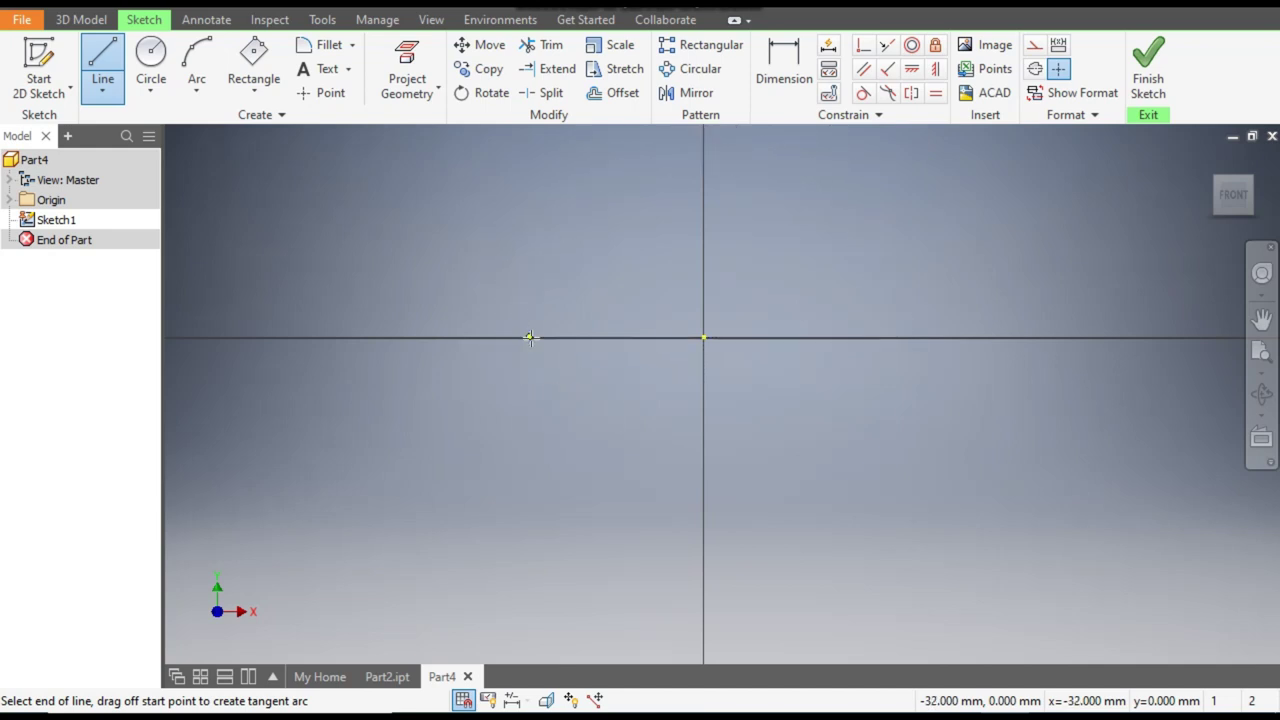
scroll(530, 288, "up", 3)
left_click(530, 307)
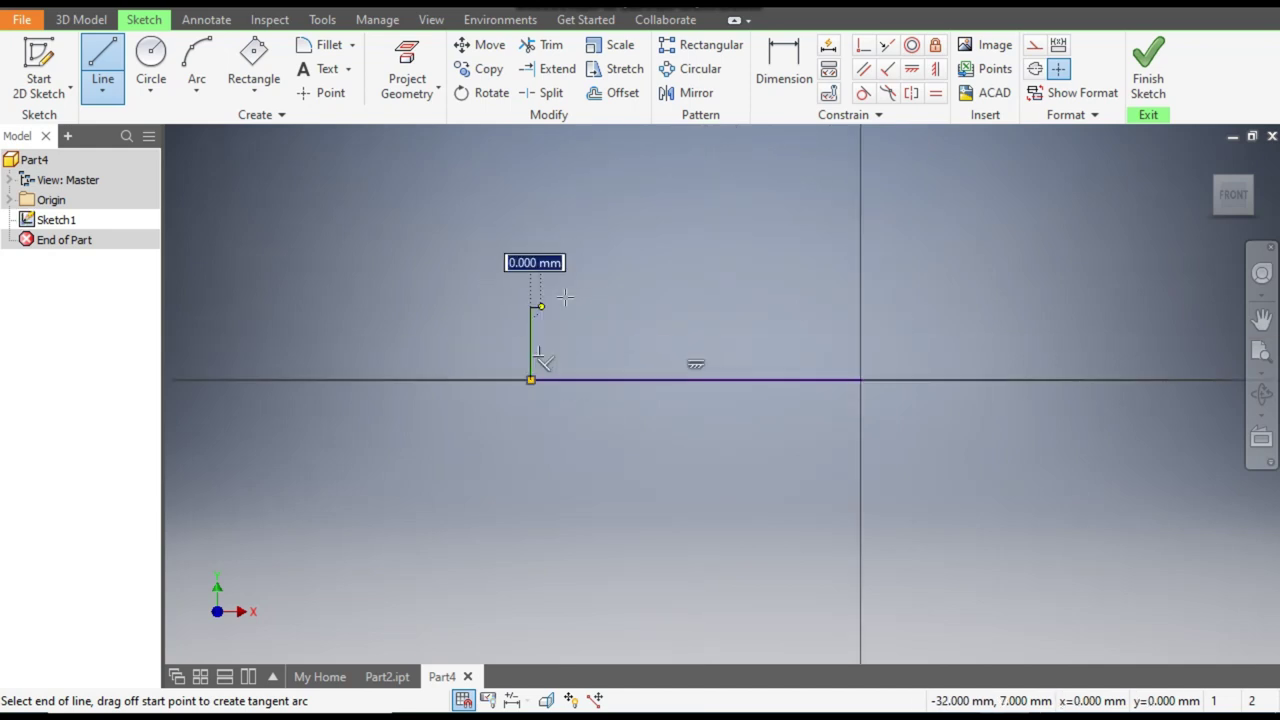
left_click(684, 257)
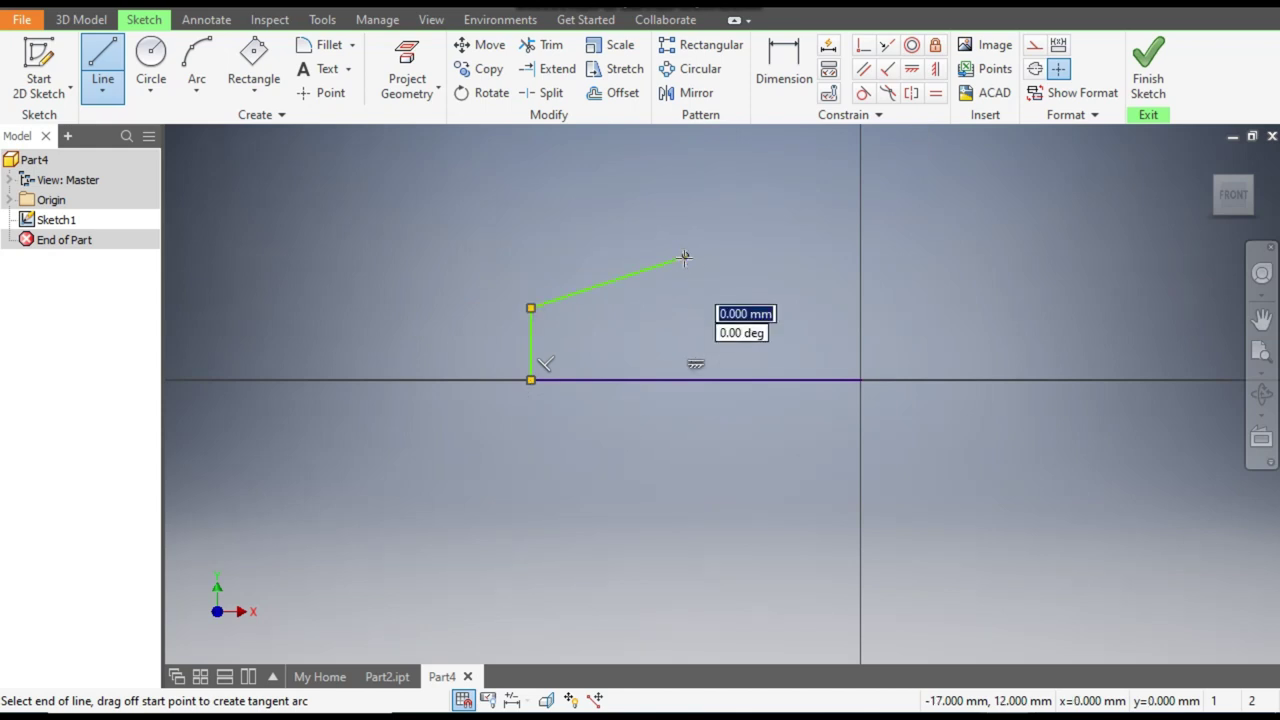
- Continue with the flat top, the rectangular notch, the ledge and the angled end, closing the profile at the axis
left_click(737, 256)
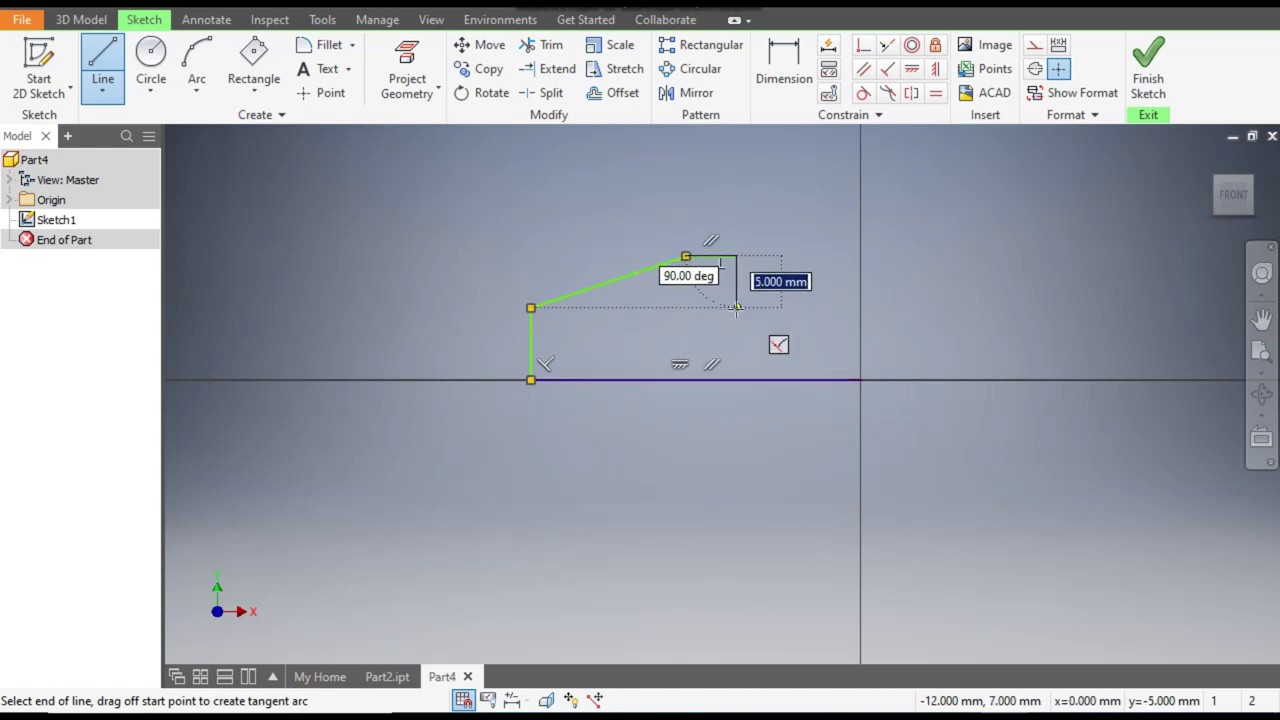
left_click(737, 318)
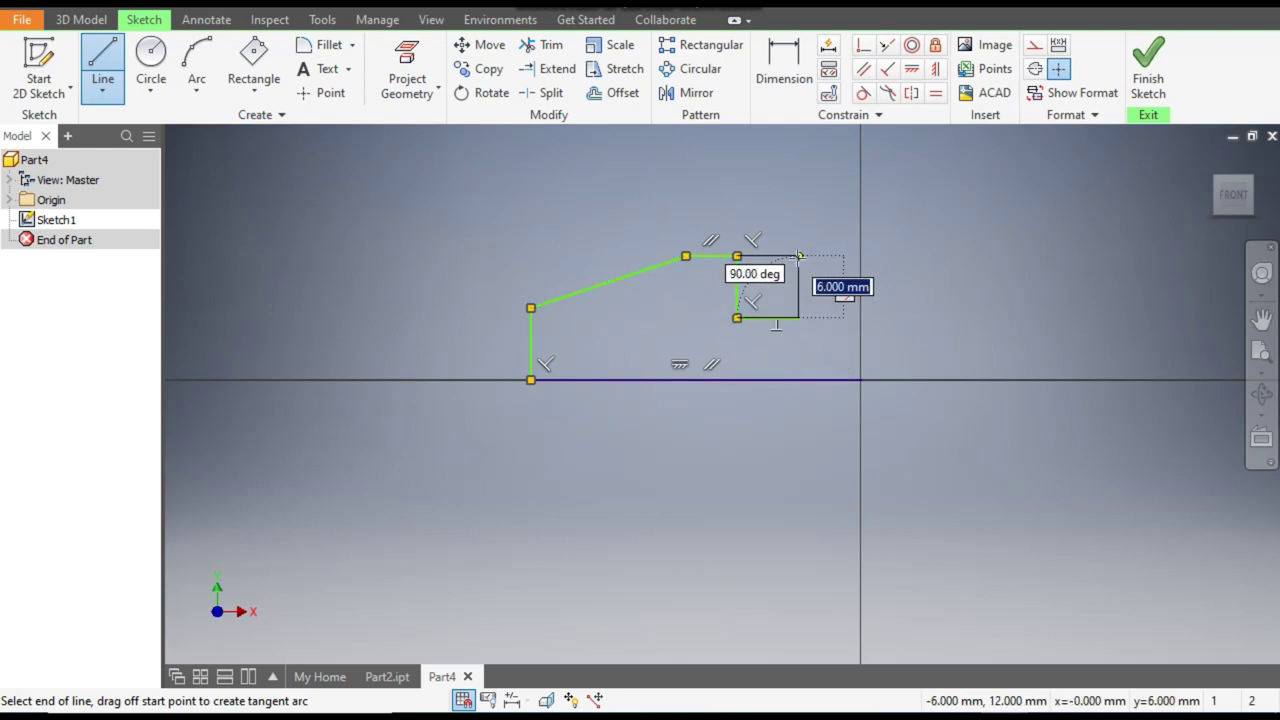
left_click(799, 256)
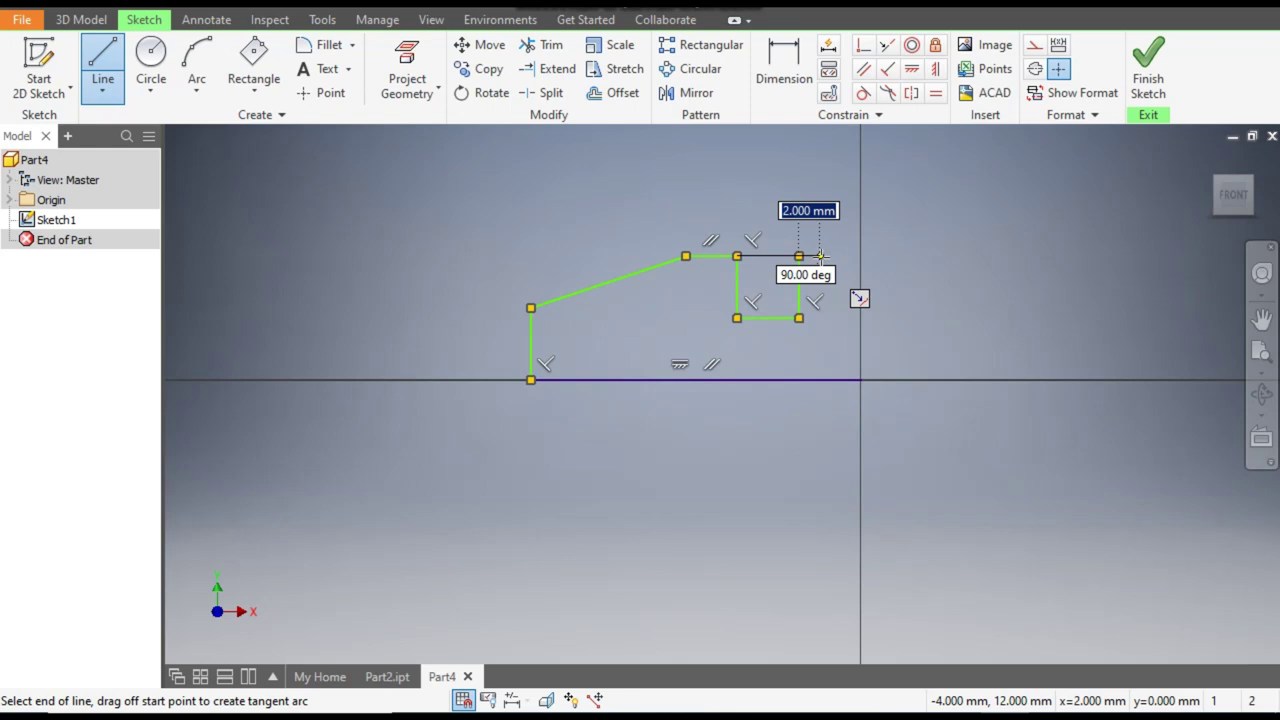
left_click(820, 256)
left_click(860, 307)
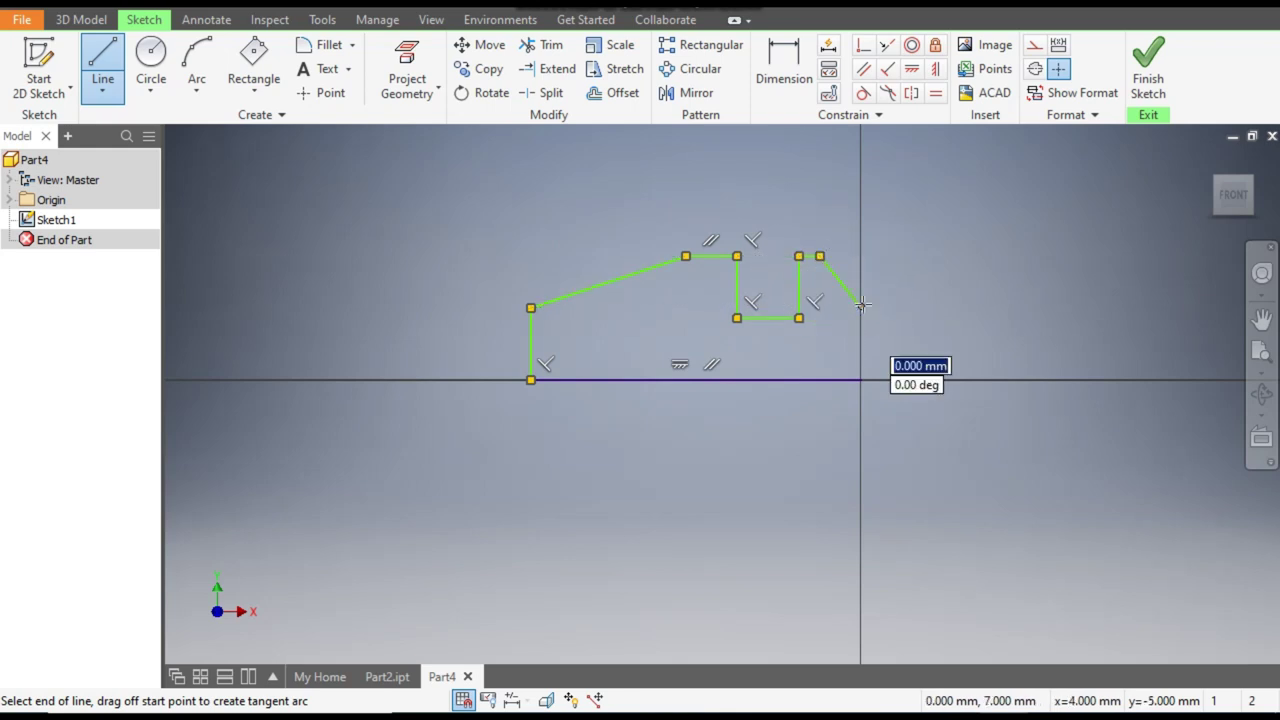
left_click(860, 380)
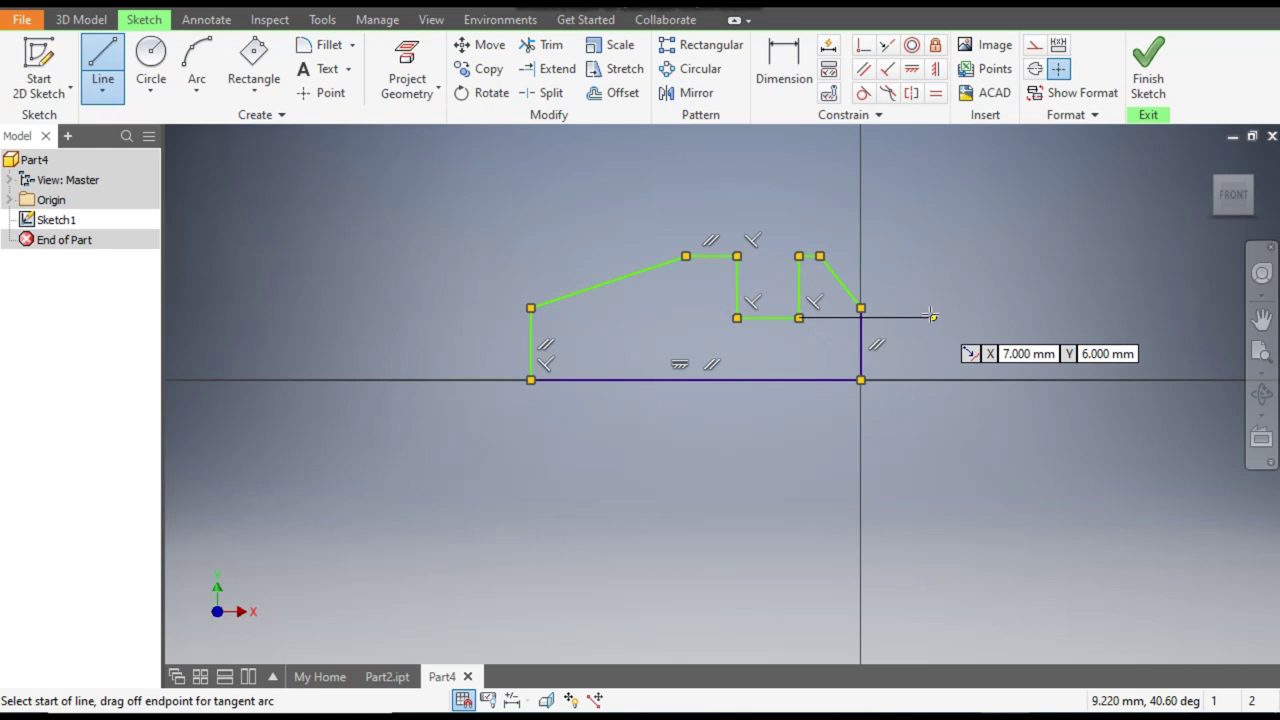
- Dimension the profile's flat top edge to 0.36
key("Escape")
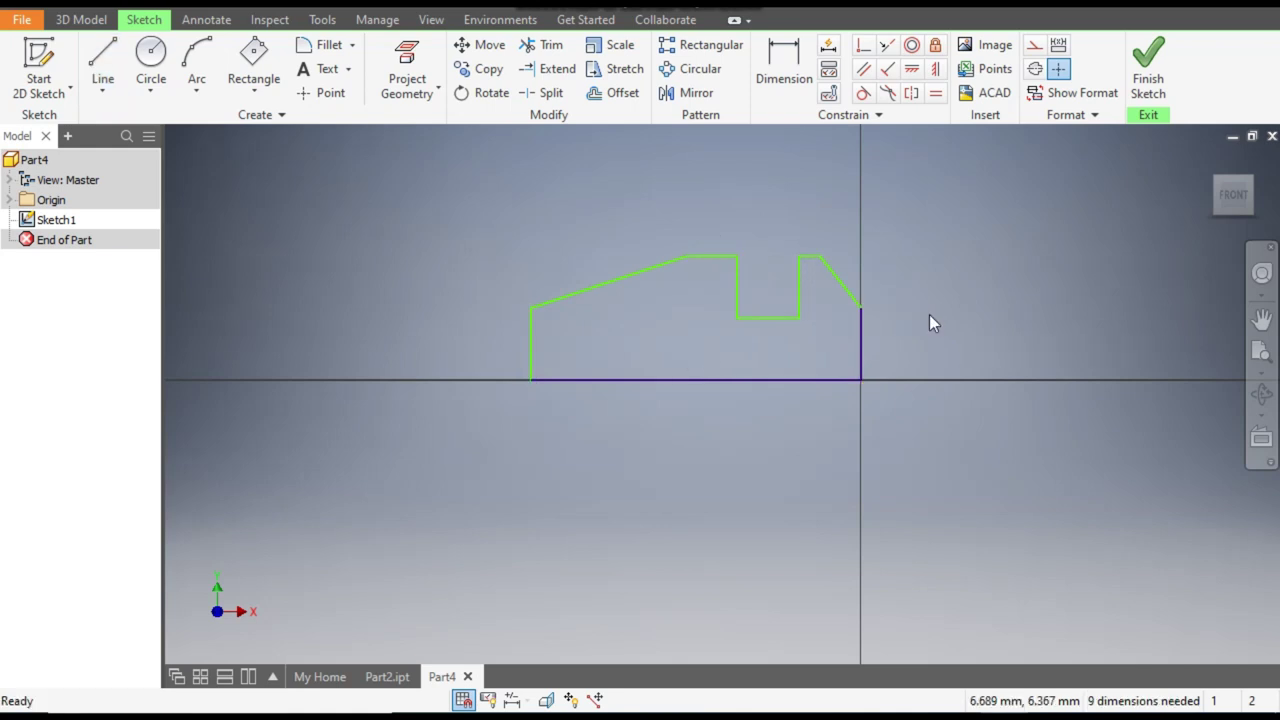
left_click(792, 88)
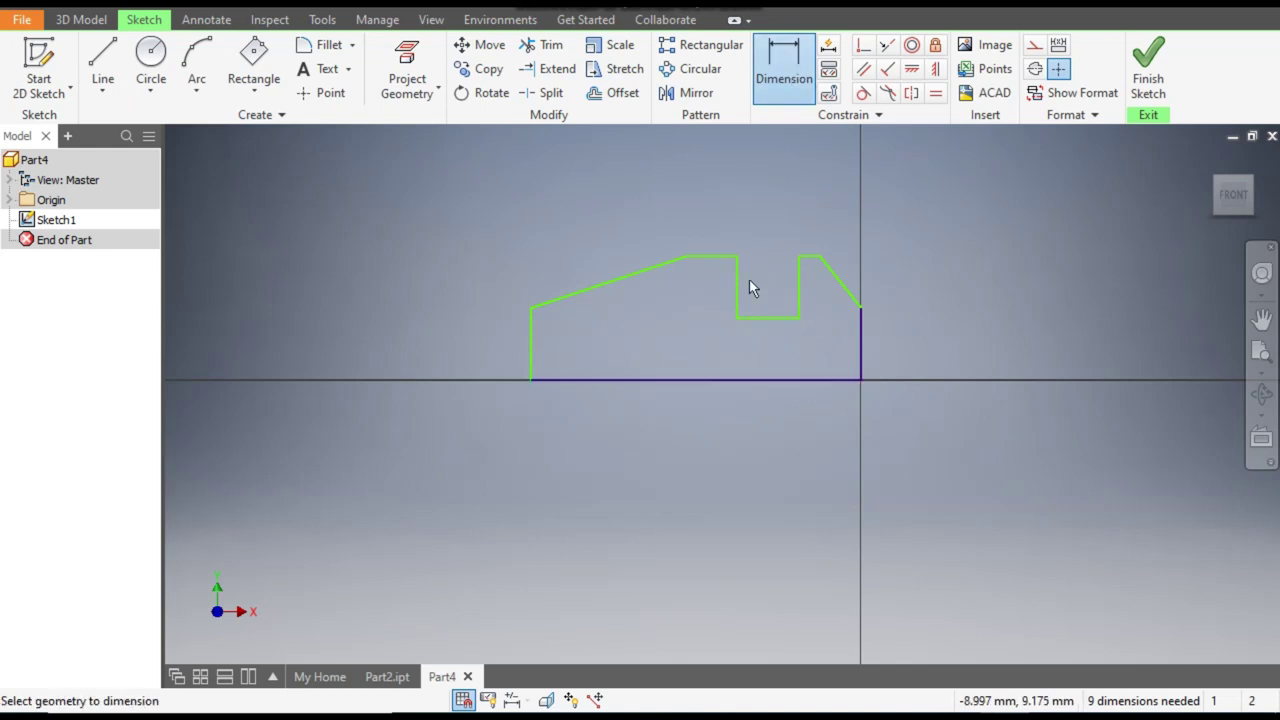
left_click(713, 259)
left_click(711, 229)
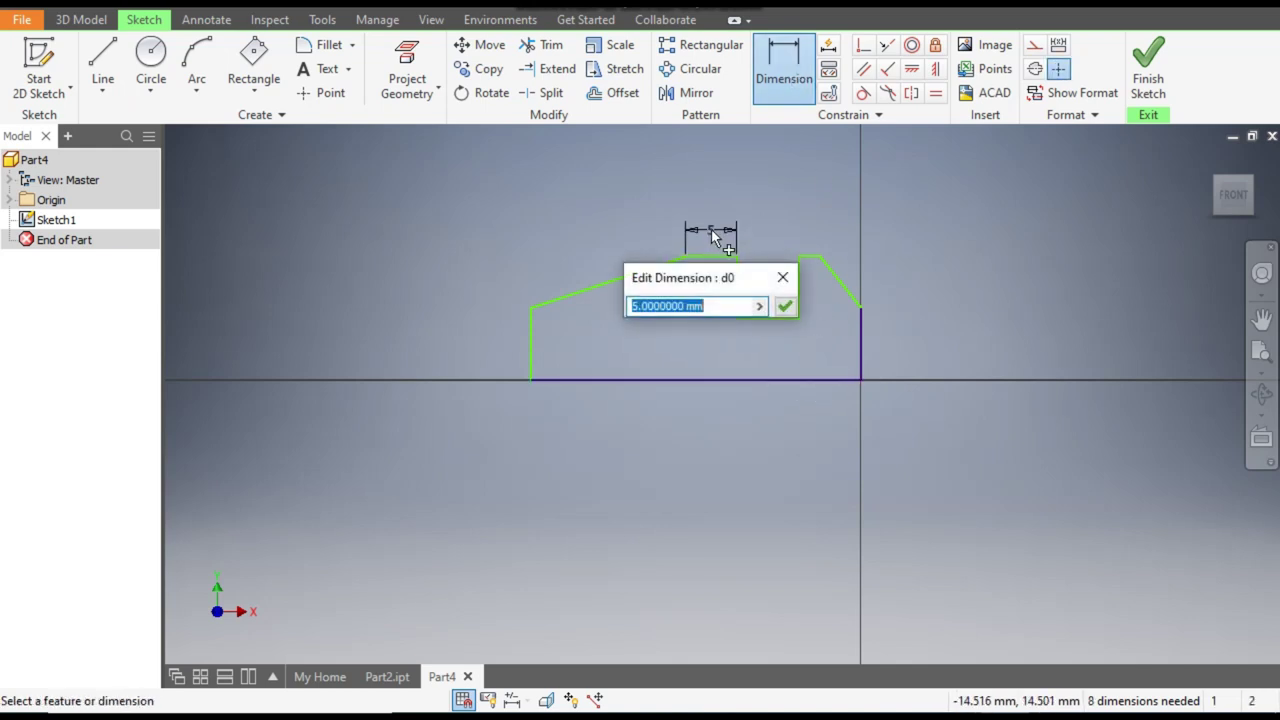
type(".36")
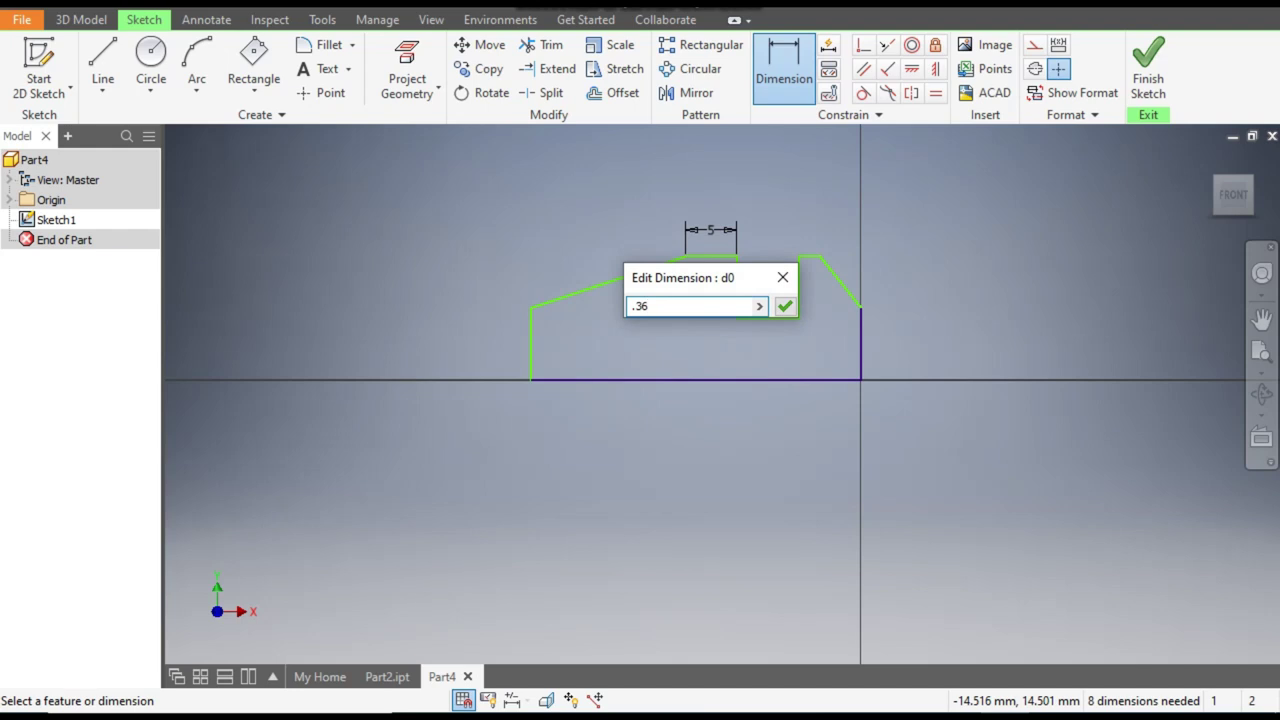
key("Return")
- Dimension the notch bottom at 0.432 and the ledge after the notch at 0.1
scroll(870, 378, "up", 5)
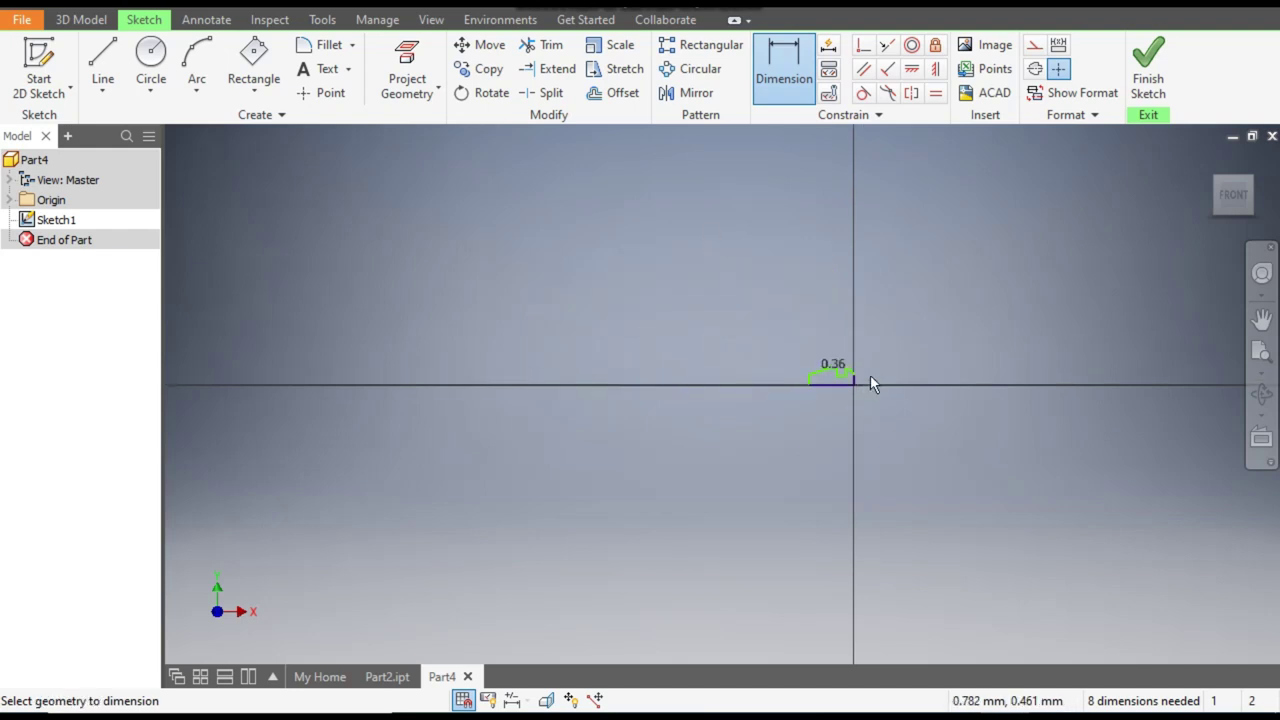
scroll(712, 378, "up", 5)
scroll(745, 380, "down", 2)
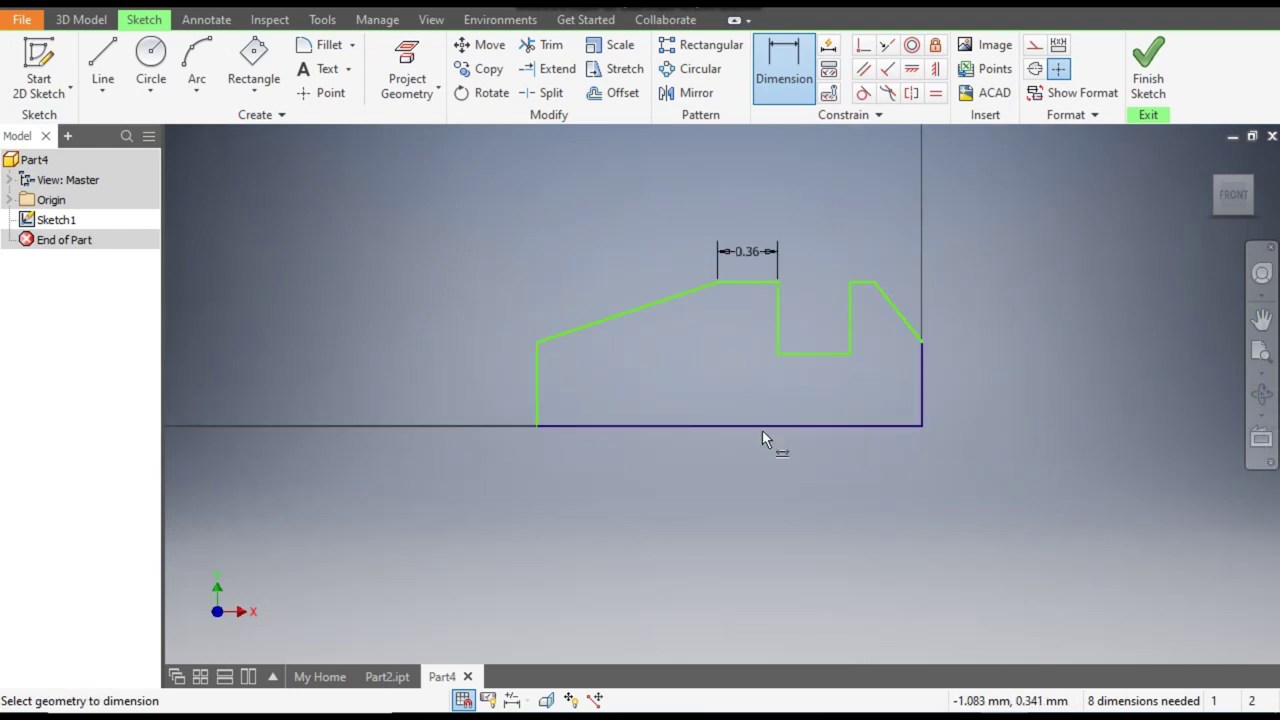
left_click(804, 352)
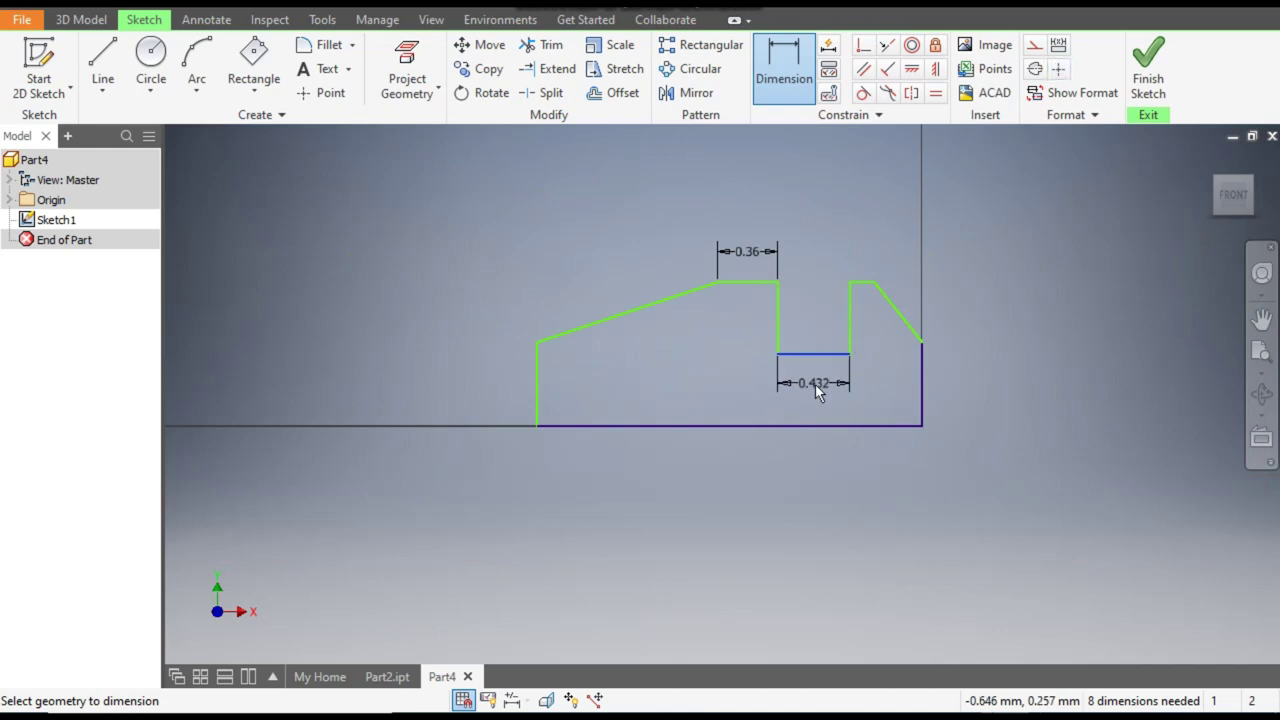
left_click(815, 384)
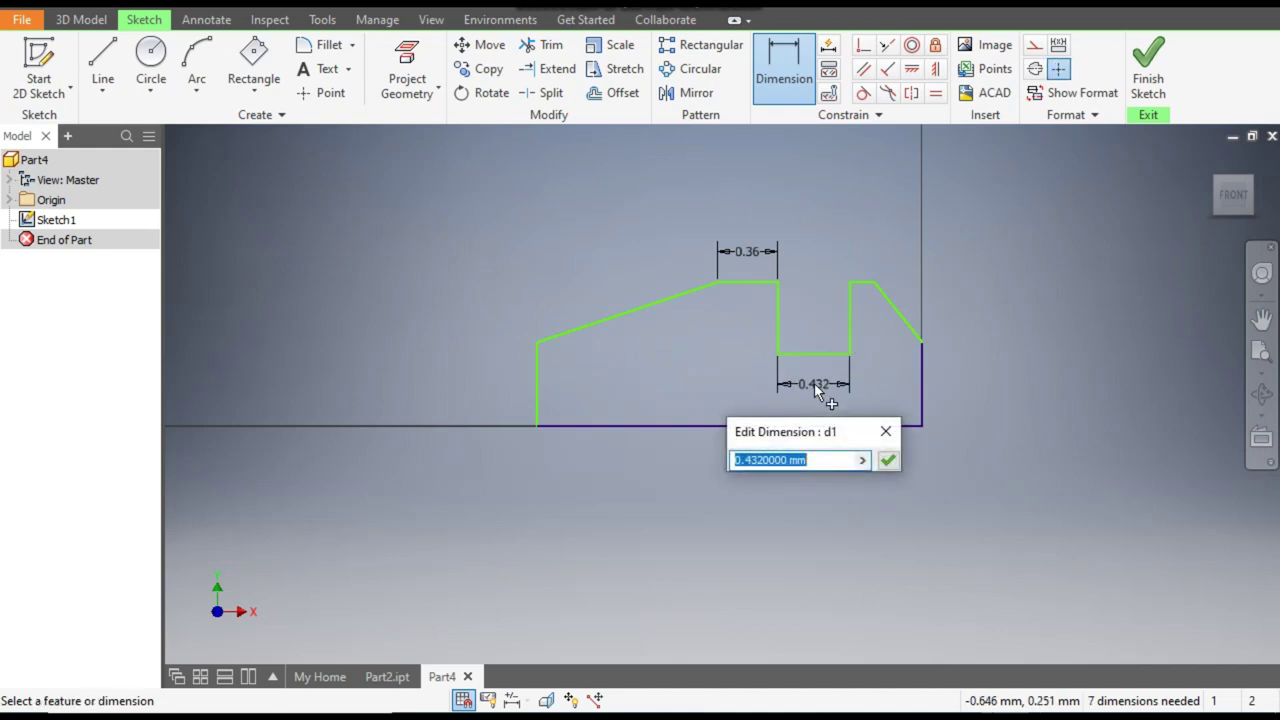
left_click(888, 461)
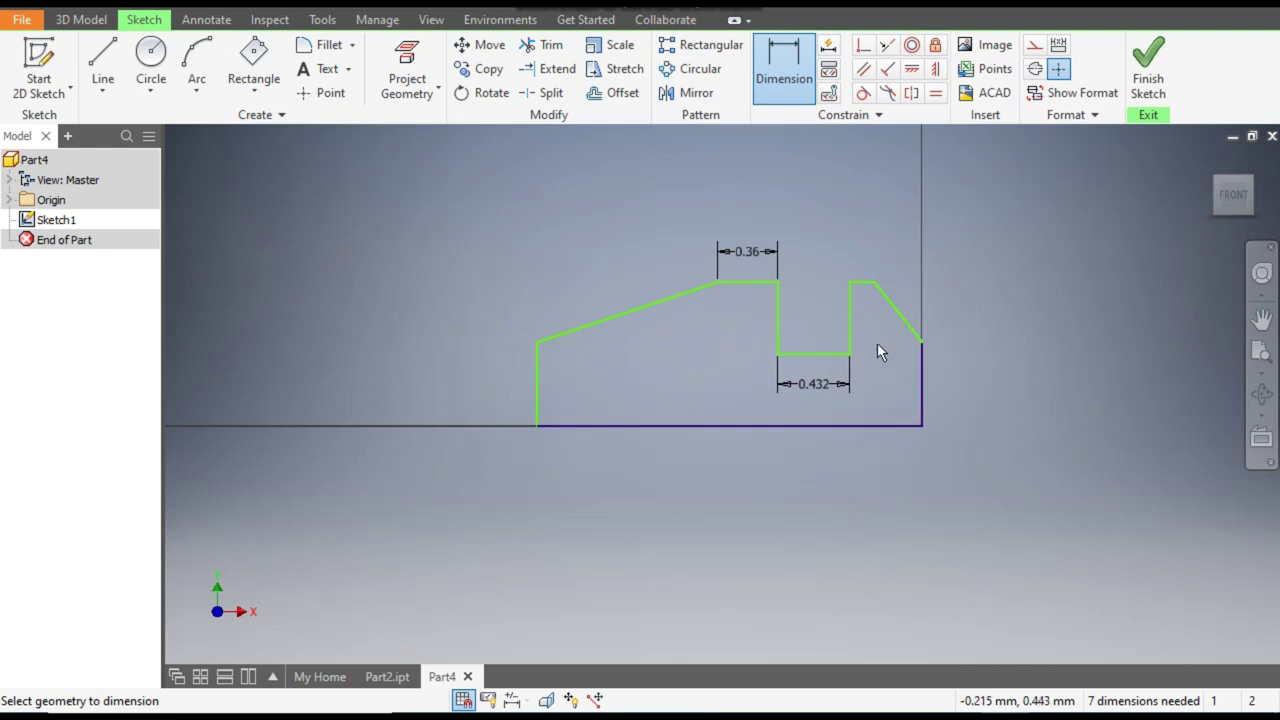
left_click(858, 284)
left_click(859, 255)
type("0.")
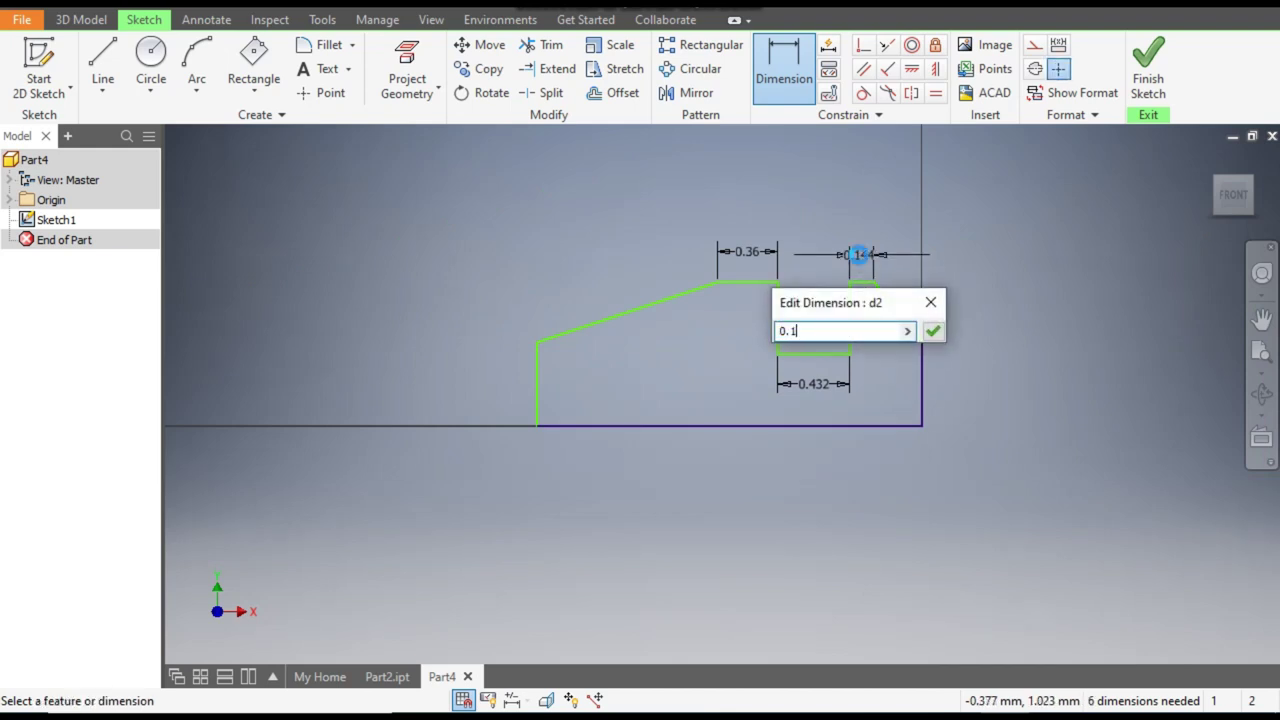
type("1")
key("Return")
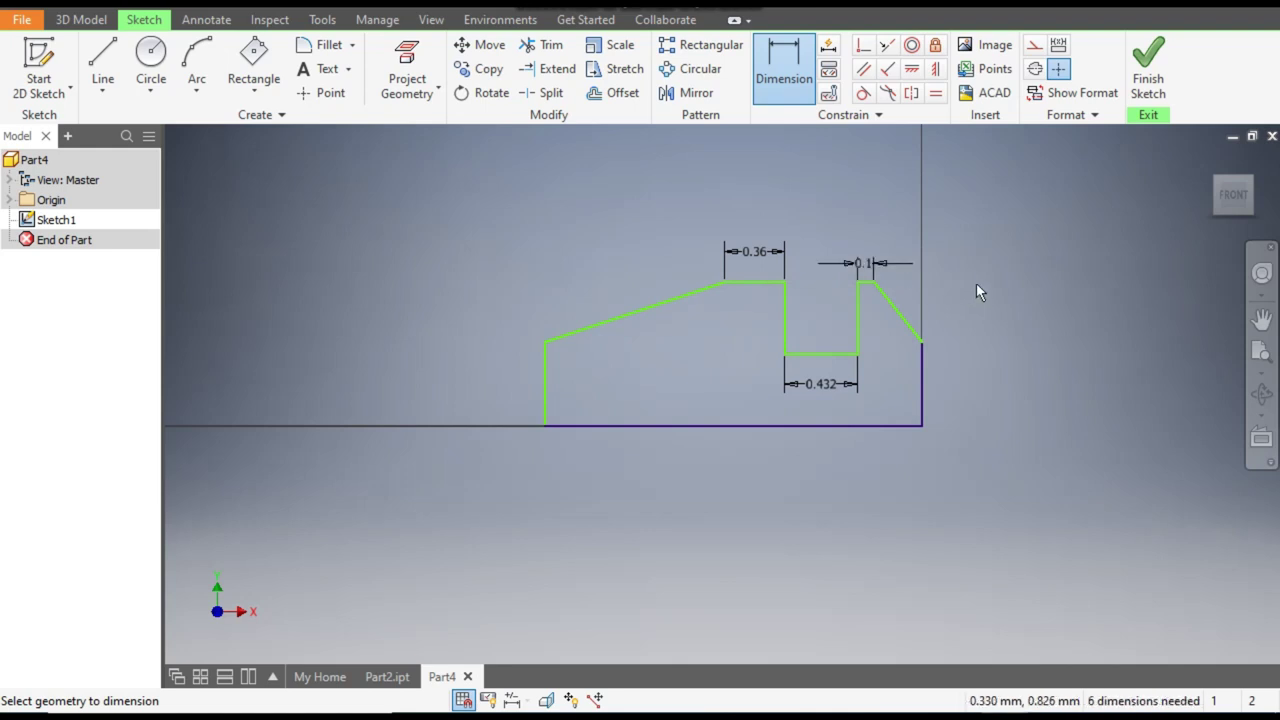
left_click(786, 316)
- Set the profile's overall length to 13
left_click(547, 390)
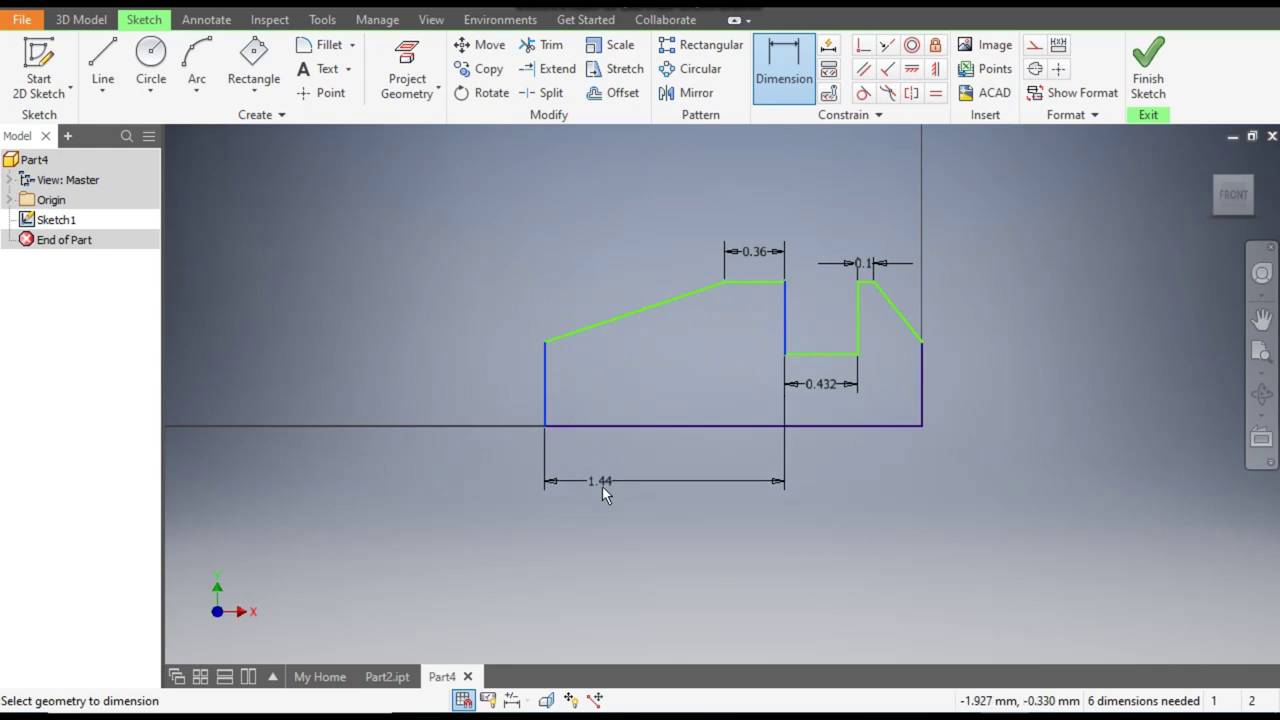
left_click(601, 487)
type("13")
key("Return")
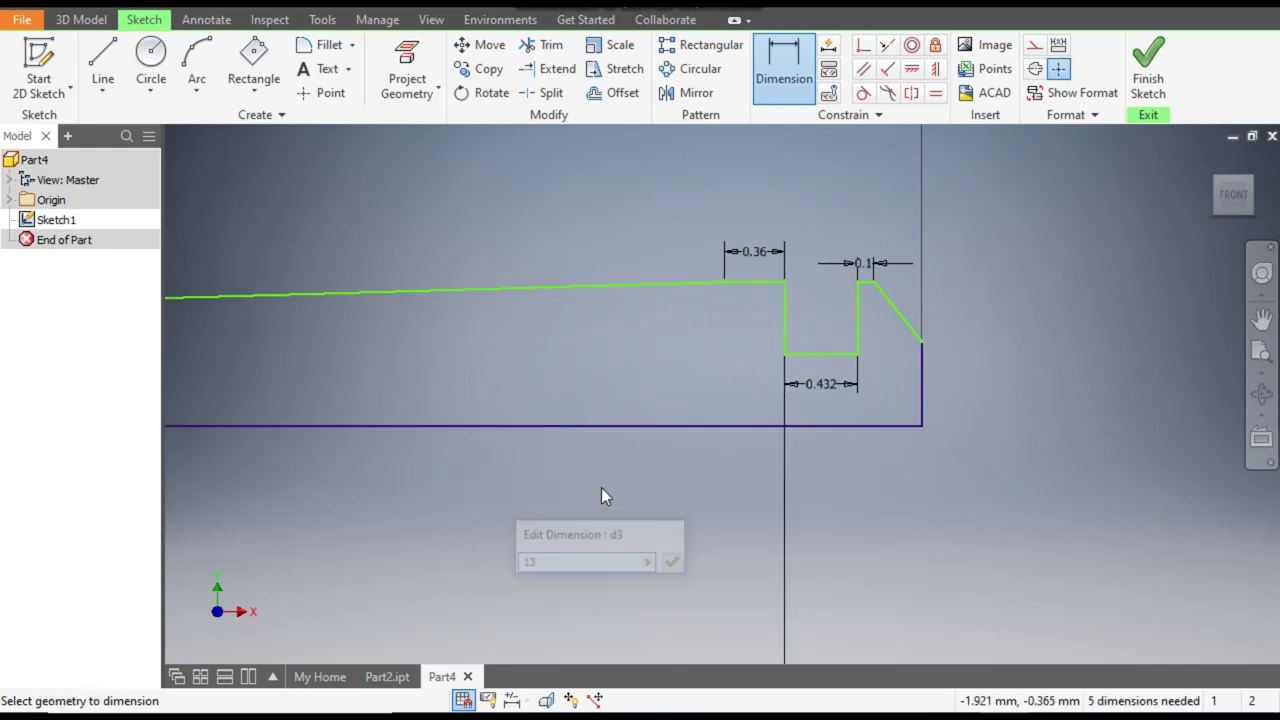
scroll(990, 331, "down", 3)
scroll(983, 357, "down", 2)
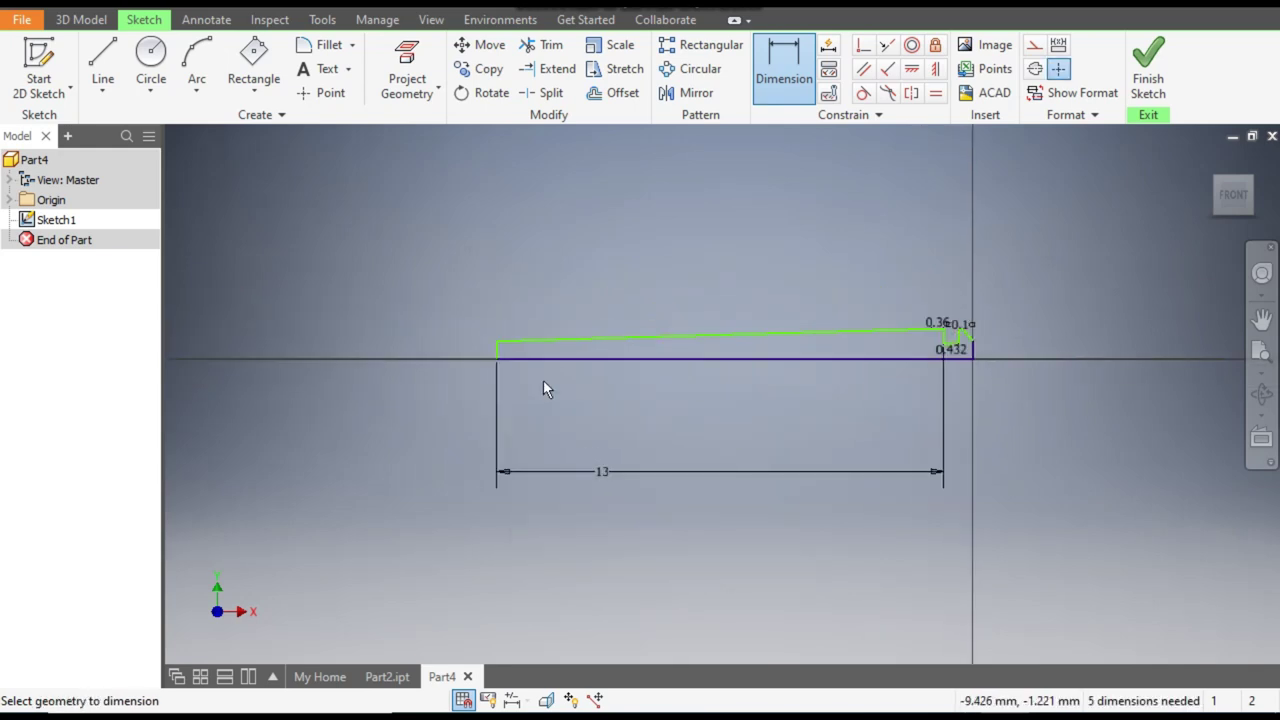
scroll(1032, 364, "up", 5)
scroll(996, 340, "up", 3)
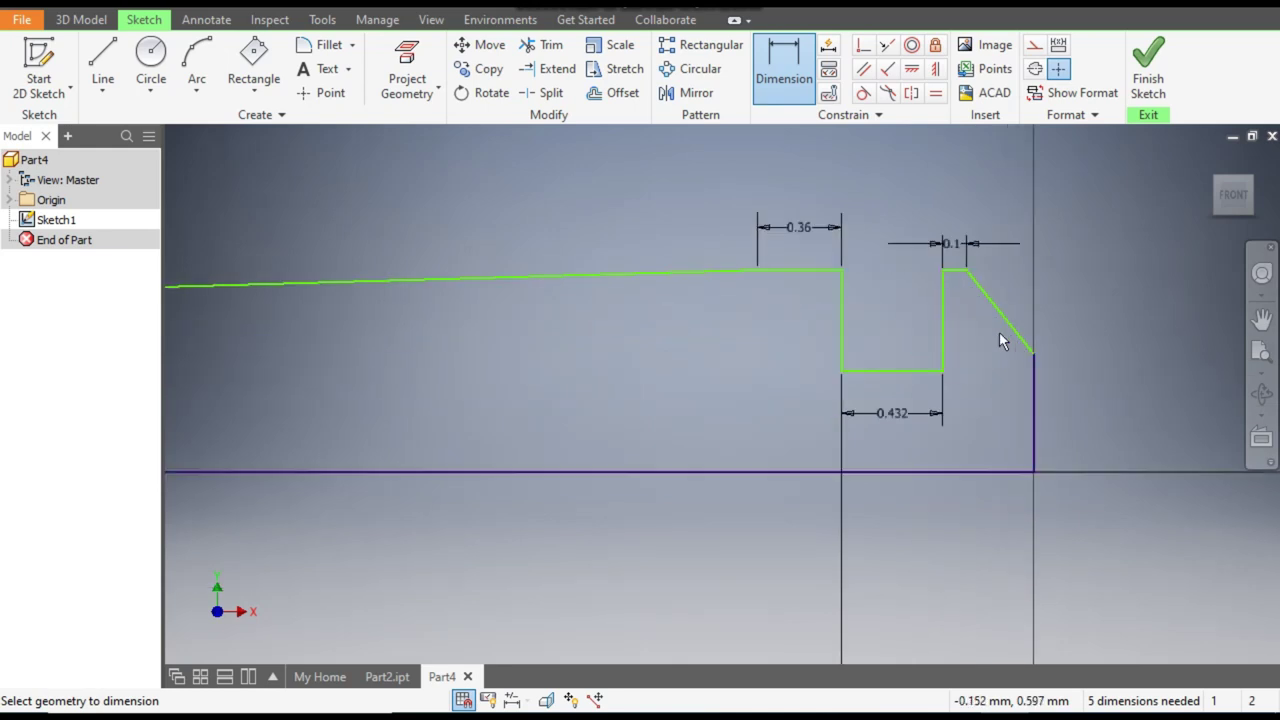
- Set the tapered end width to 2.5 and the notch width to 2
left_click(1034, 366)
left_click(945, 309)
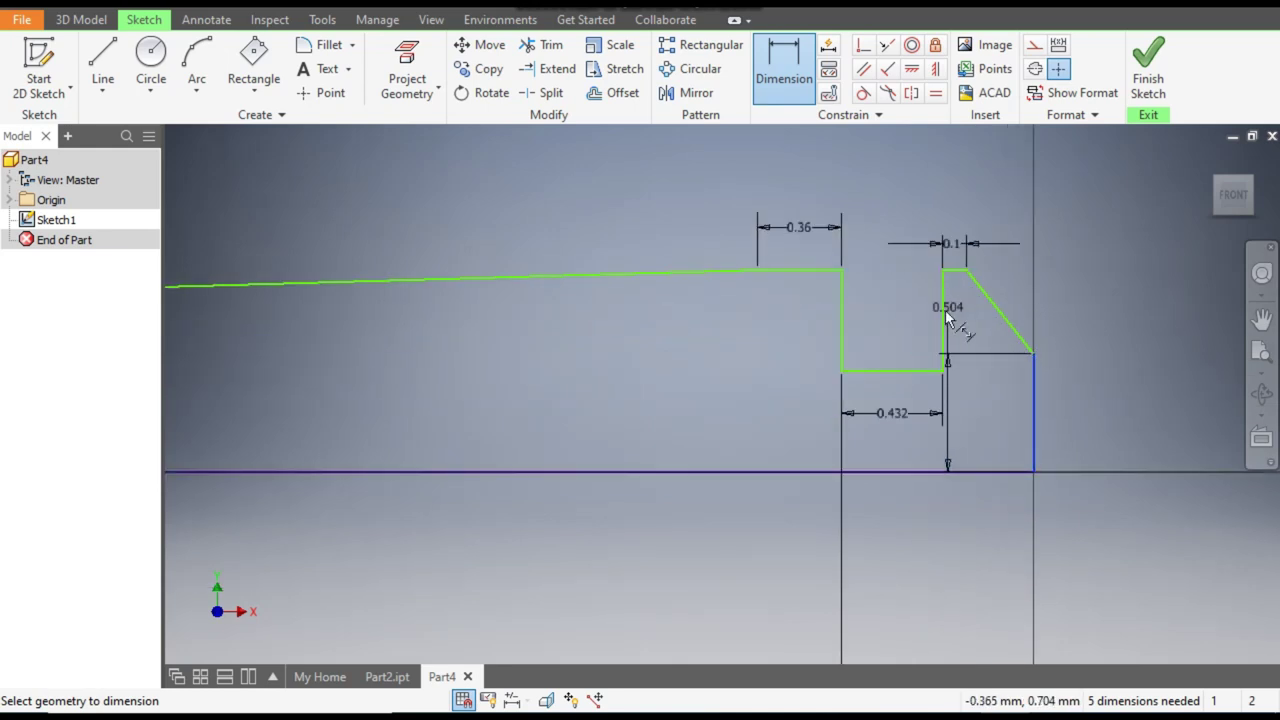
left_click(985, 199)
type("2")
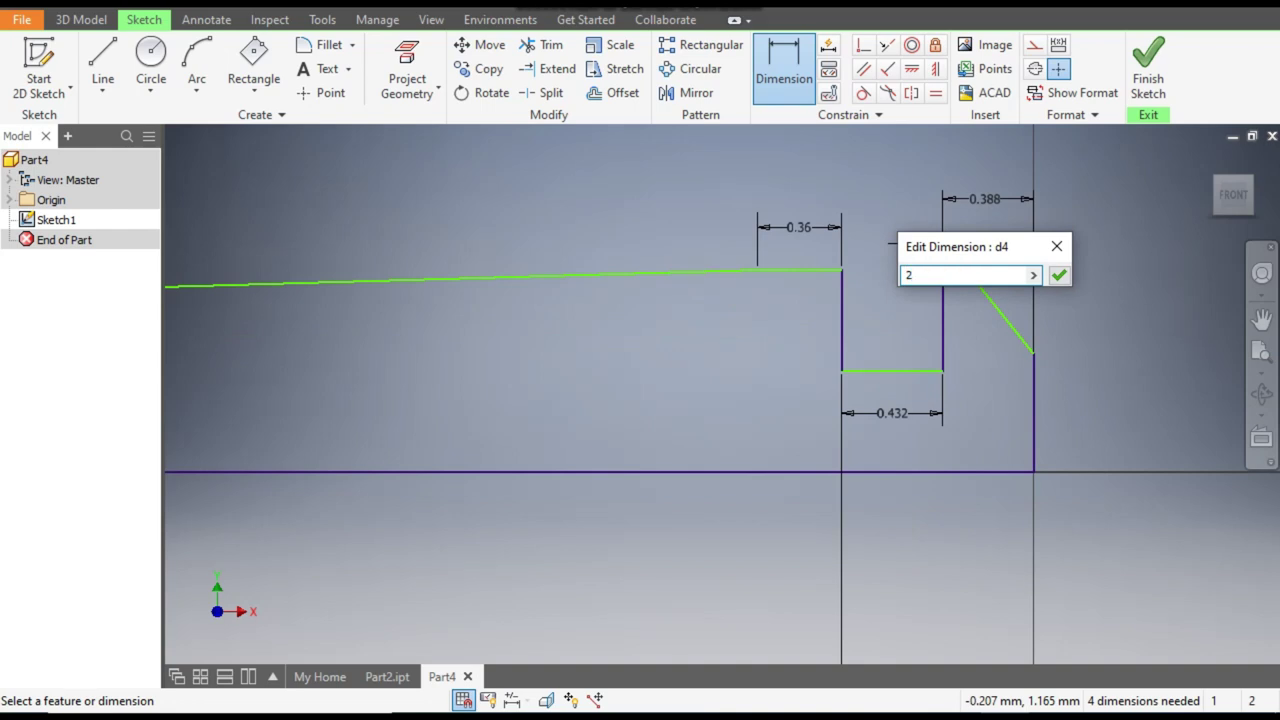
key("Return")
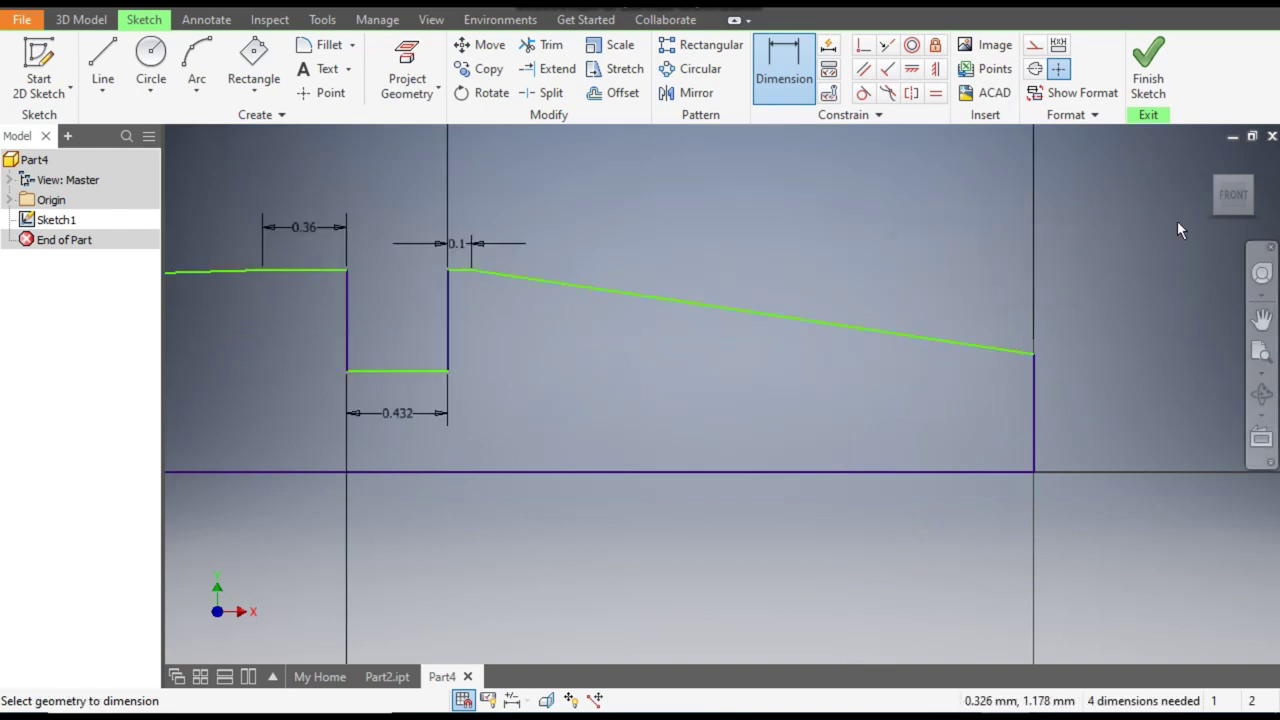
scroll(1180, 225, "down", 3)
scroll(873, 252, "up", 3)
left_click(949, 345)
type("2")
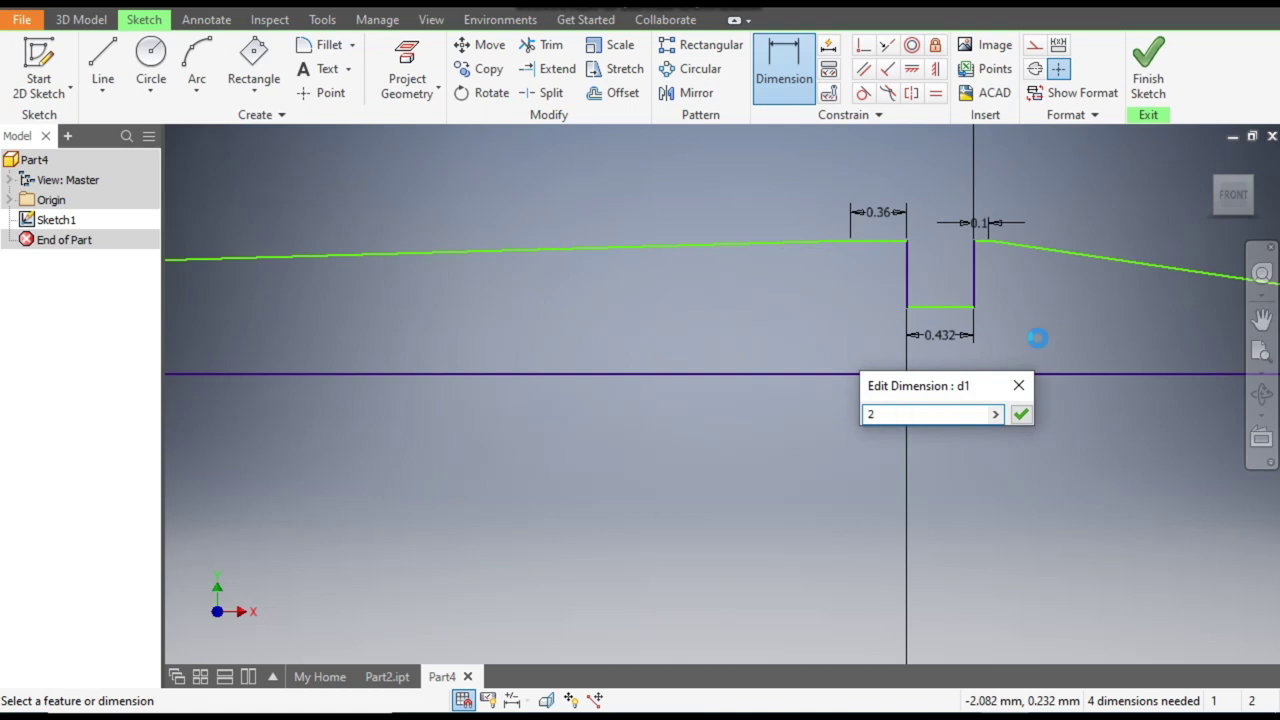
key("Return")
scroll(1064, 336, "down", 5)
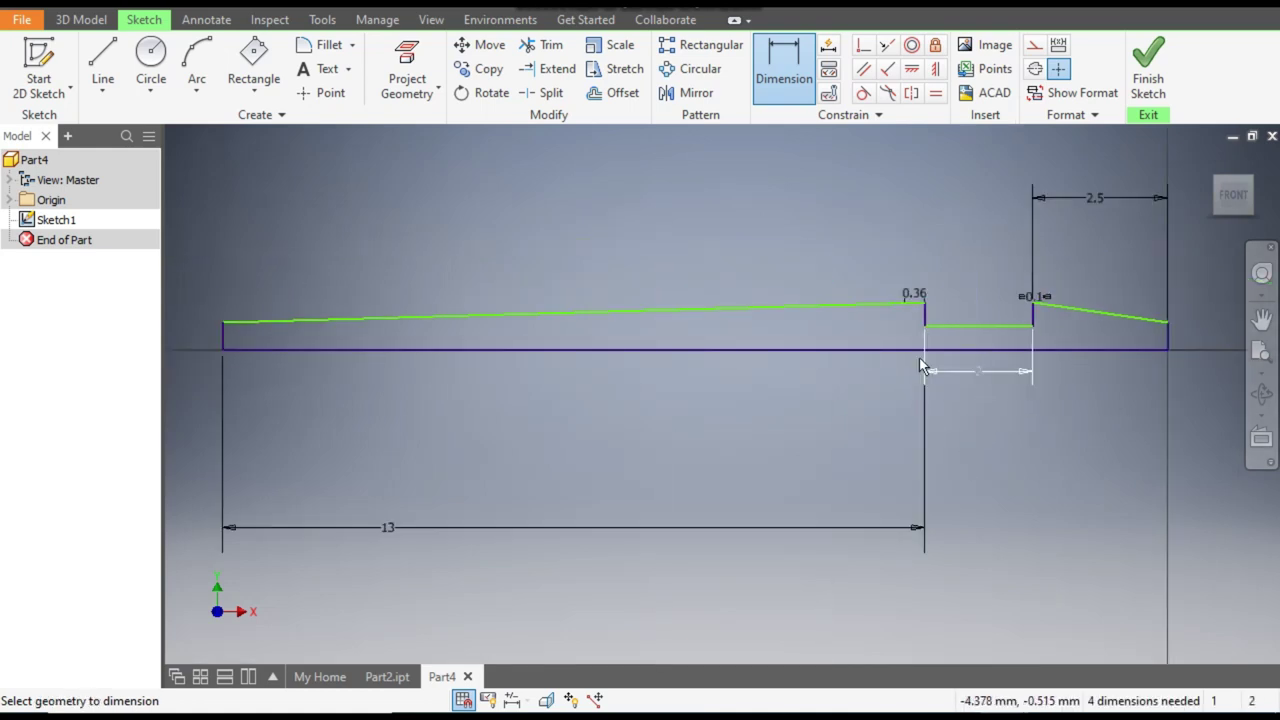
scroll(907, 304, "up", 5)
- Dimension the step height to 5.75 and the notch floor height to 4.9 from the base
left_click(941, 299)
left_click(936, 467)
scroll(906, 420, "down", 5)
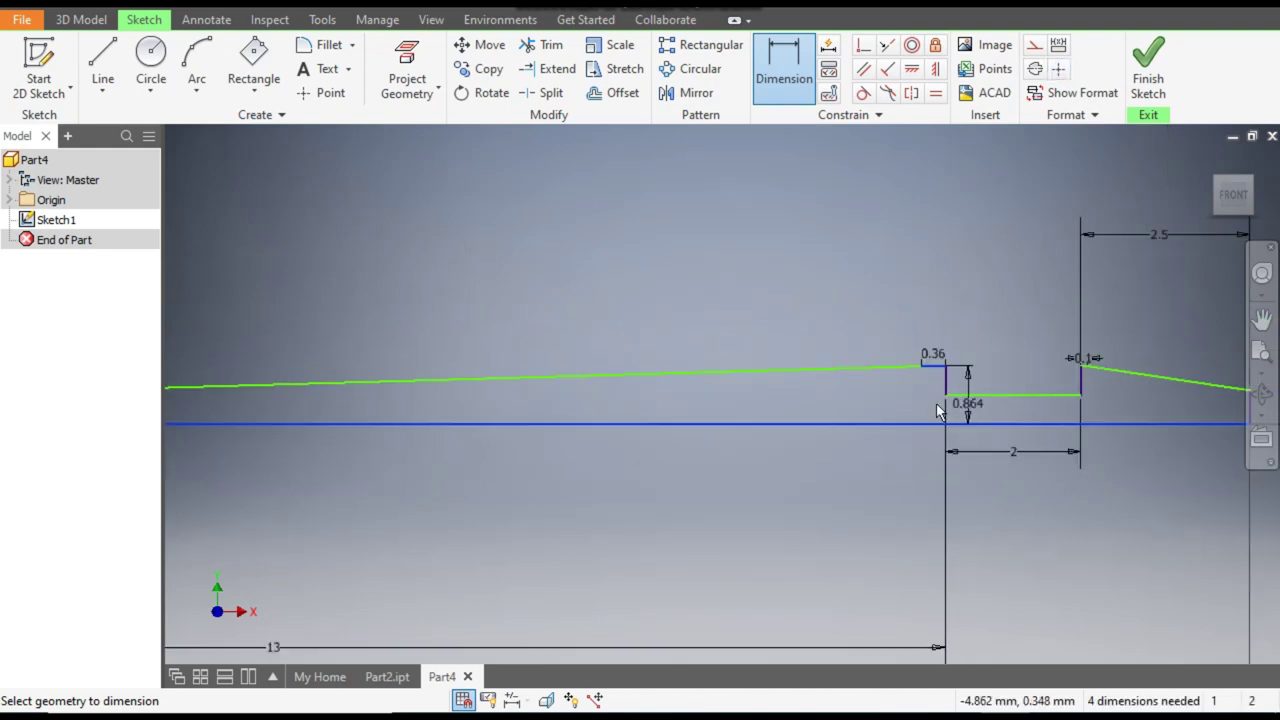
left_click(901, 403)
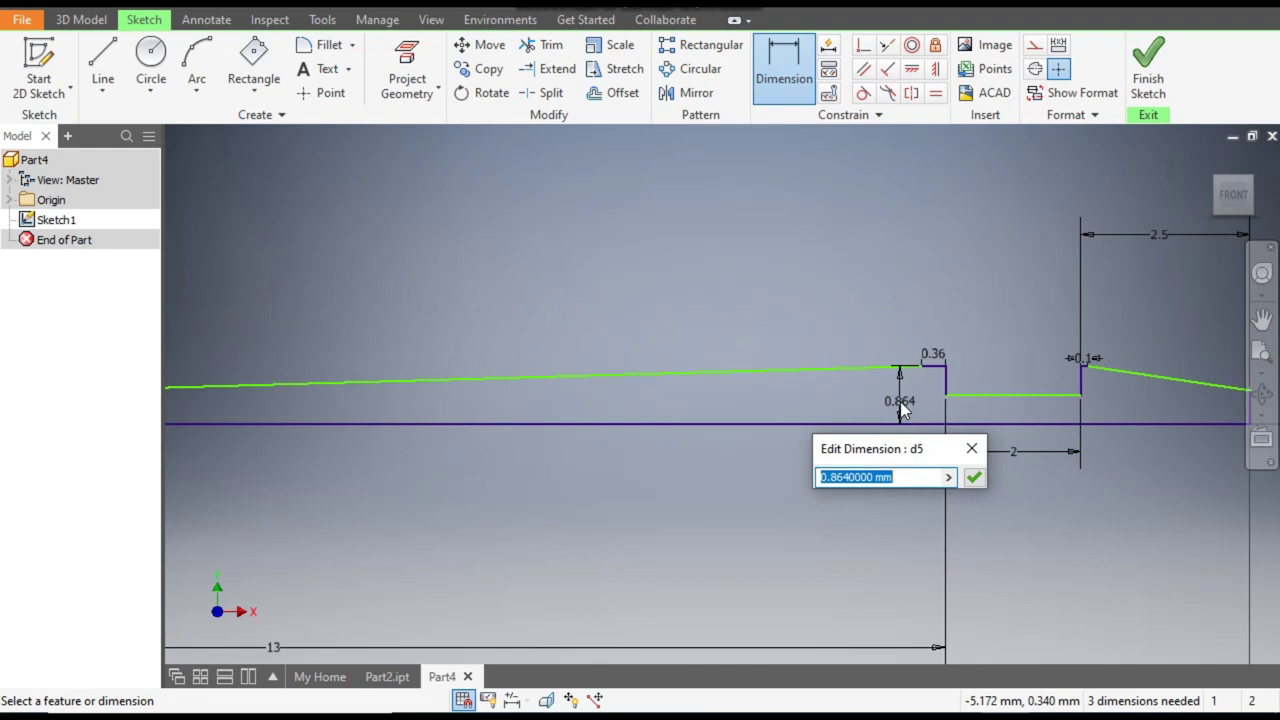
type("5.75")
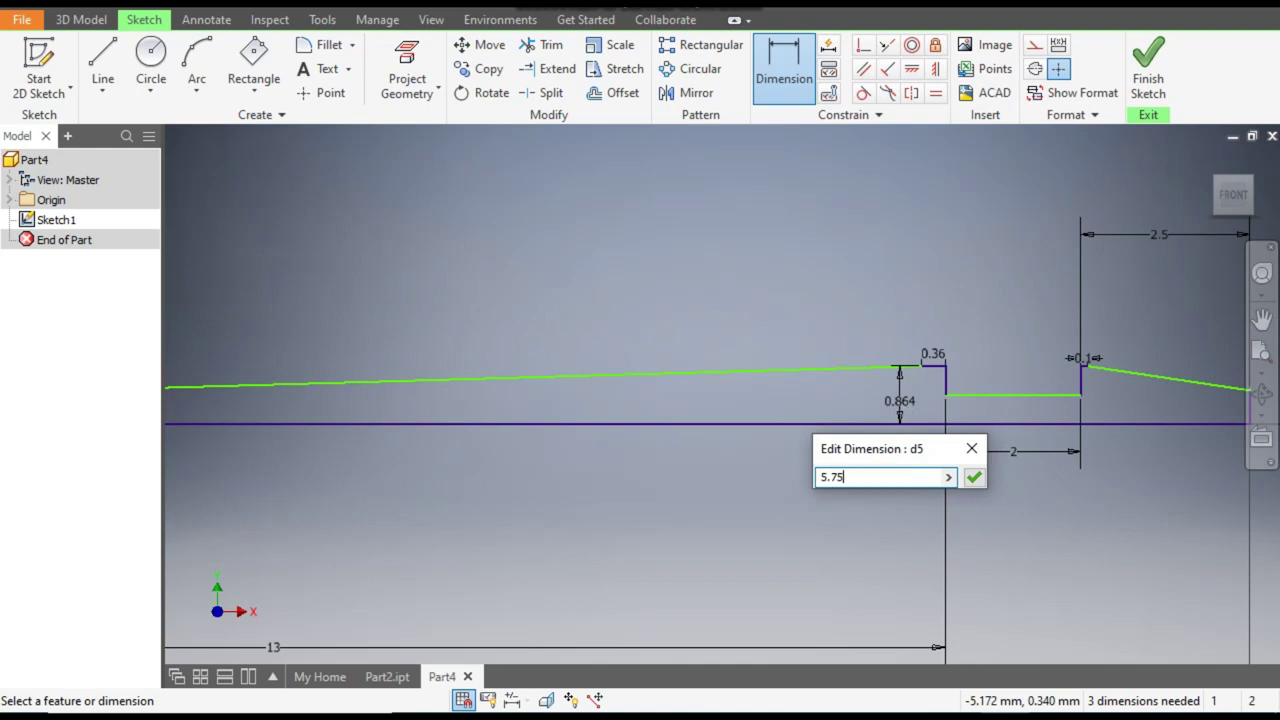
key("Return")
scroll(948, 370, "down", 4)
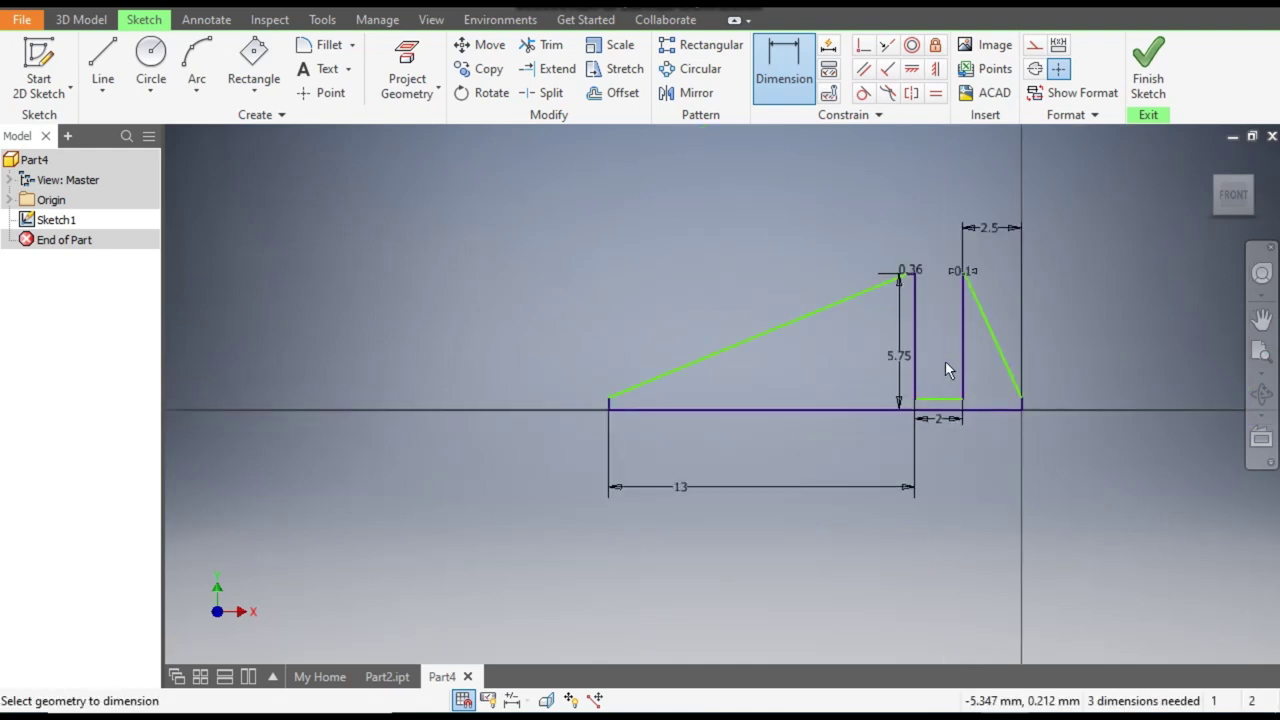
scroll(980, 406, "up", 3)
left_click(943, 402)
left_click(914, 420)
left_click(928, 486)
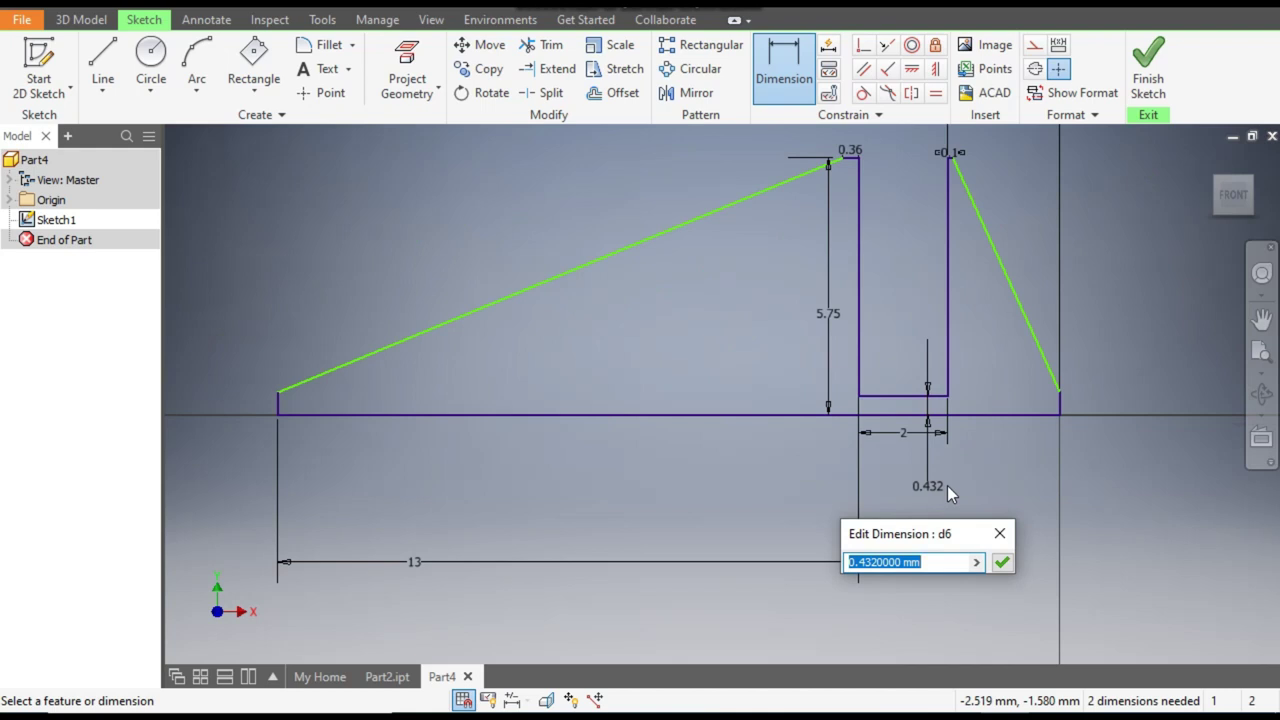
type("4.9")
key("Return")
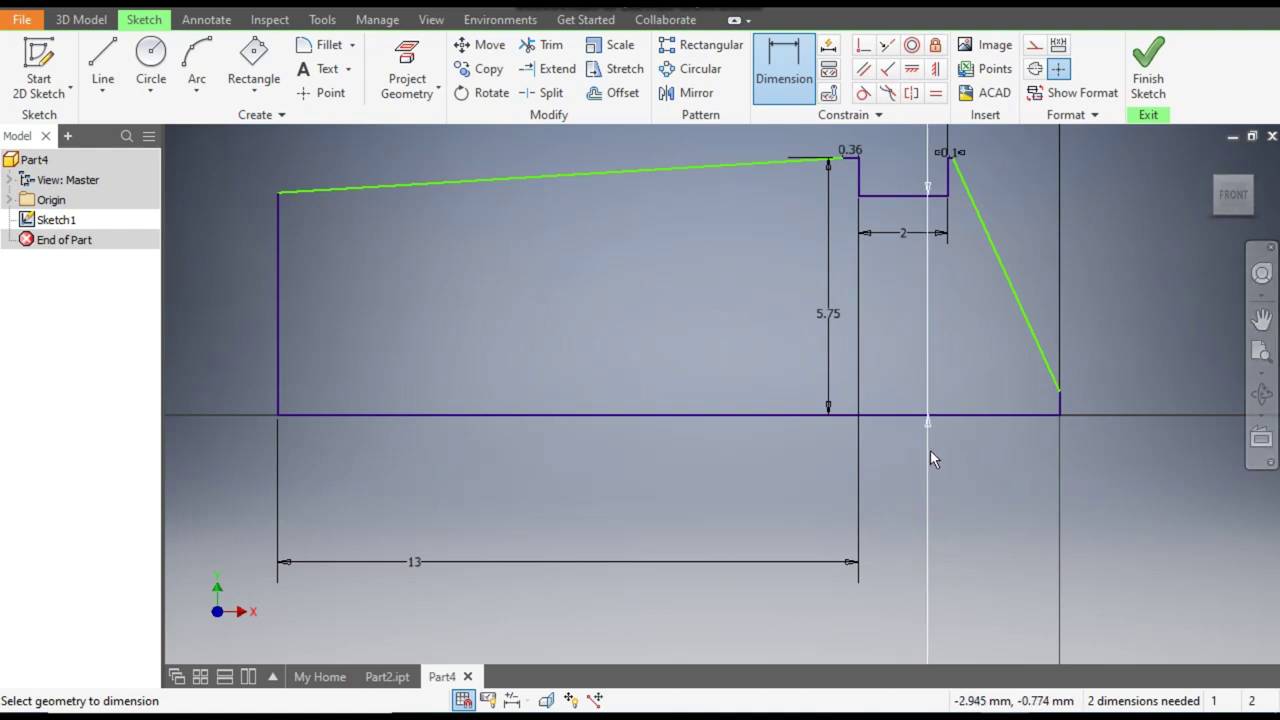
- Give the sloped top an 8 dimension and the slanted end a 30° angle to the base
left_click(510, 415)
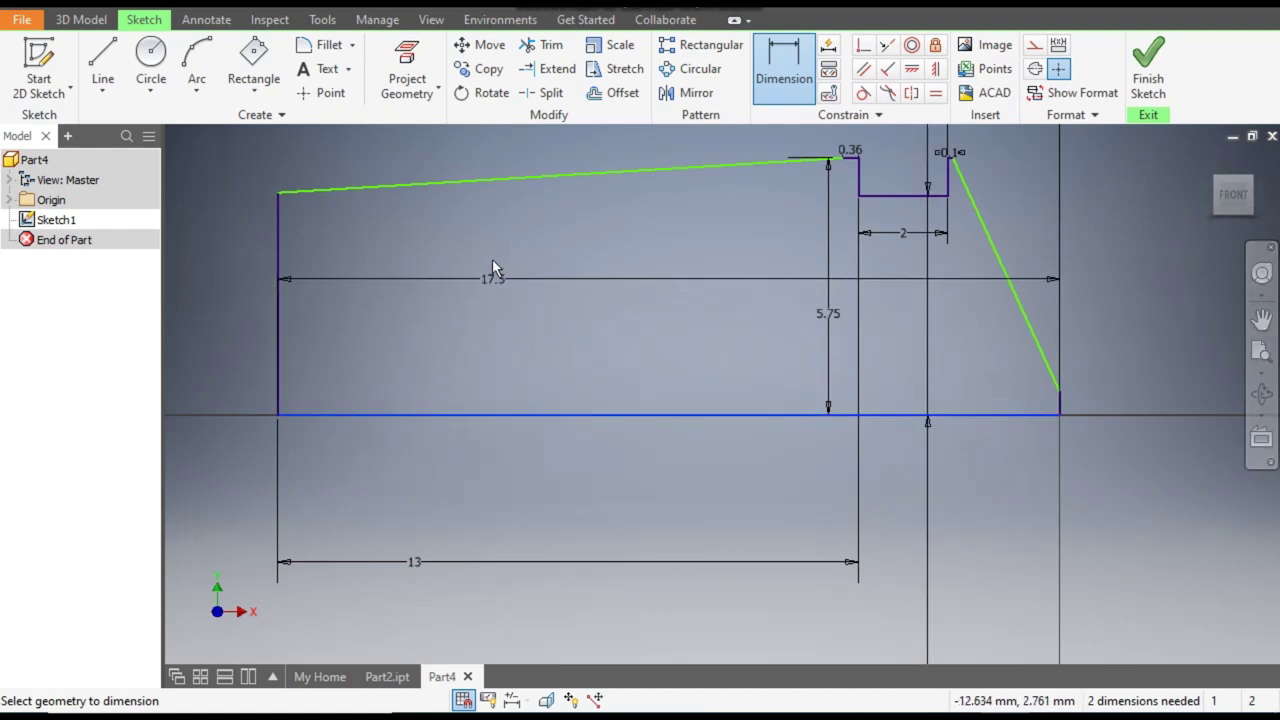
left_click(477, 183)
left_click(485, 283)
type("8")
key("Return")
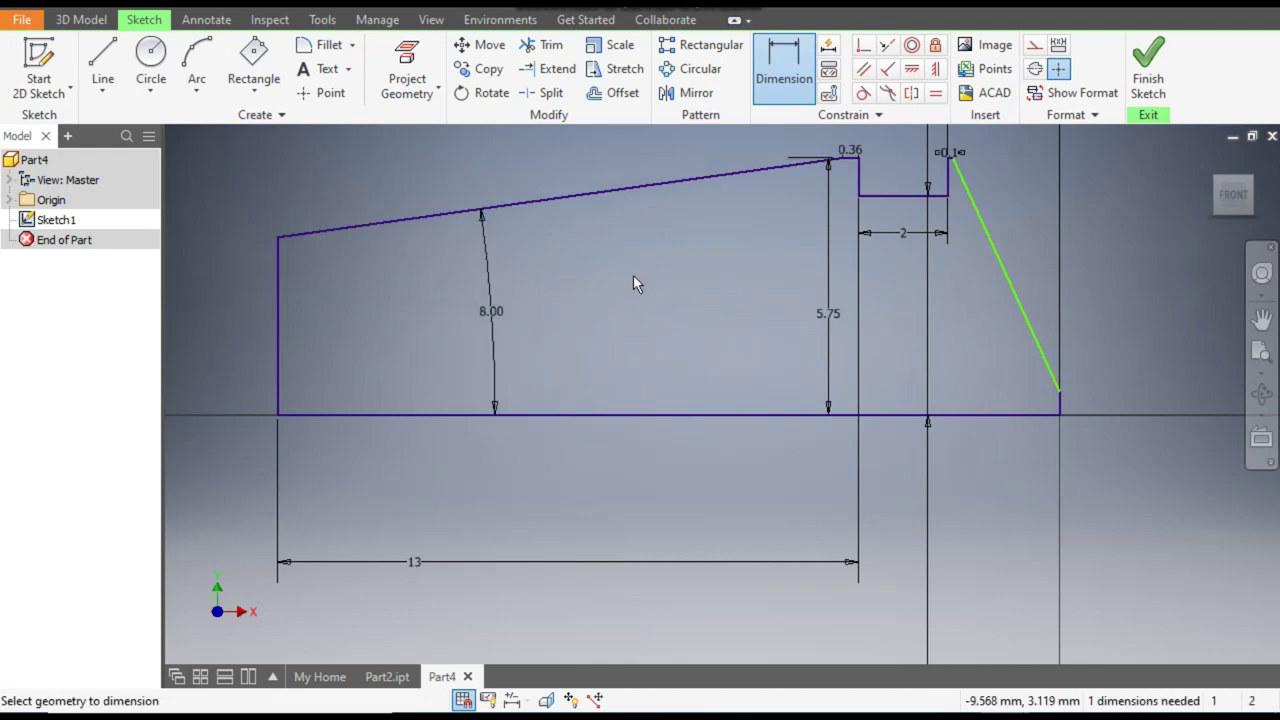
left_click(998, 415)
left_click(1028, 341)
left_click(1000, 370)
type("30")
key("Return")
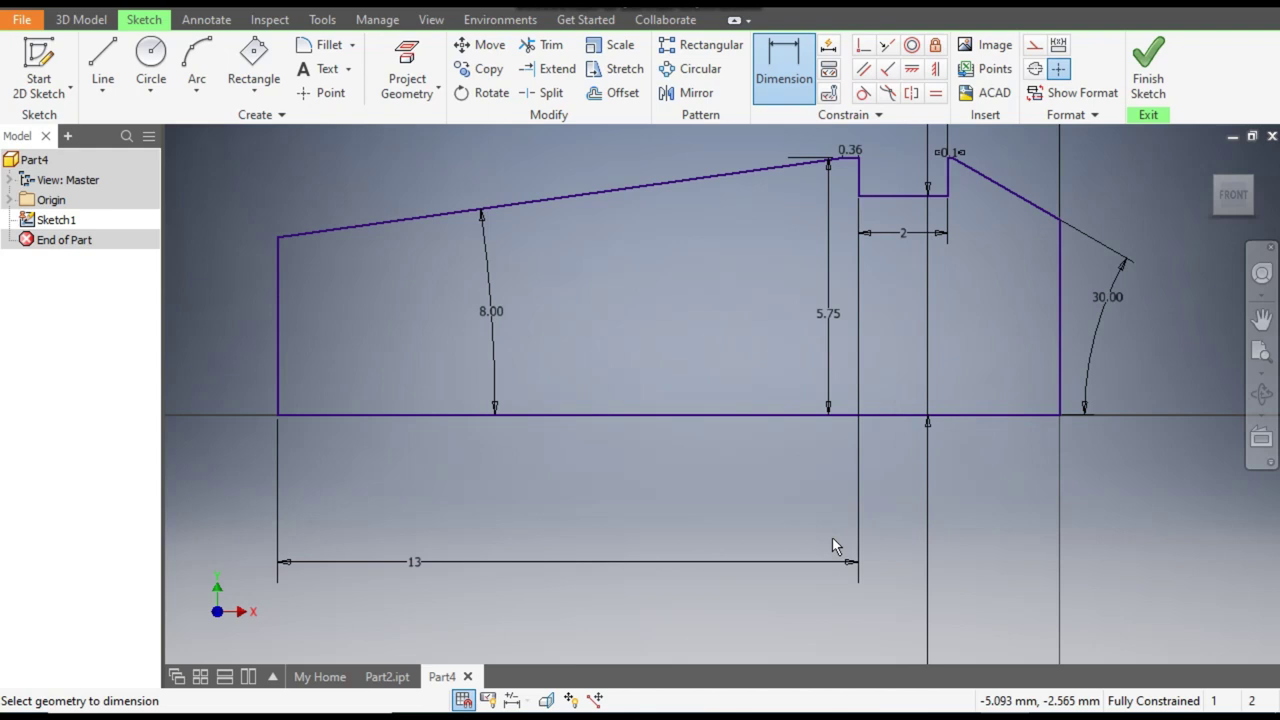
scroll(835, 542, "down", 3)
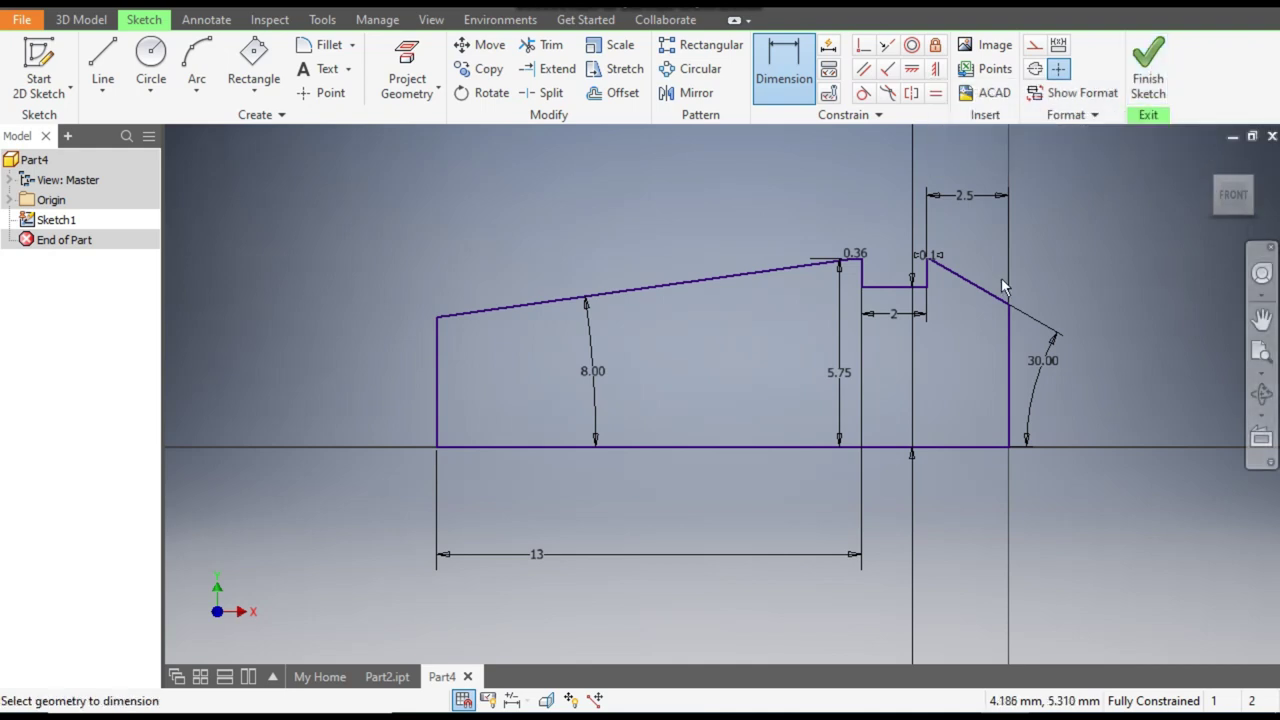
- Draw a horizontal line from the left edge to the right edge, dimensioned 1.5 above the base
left_click(102, 62)
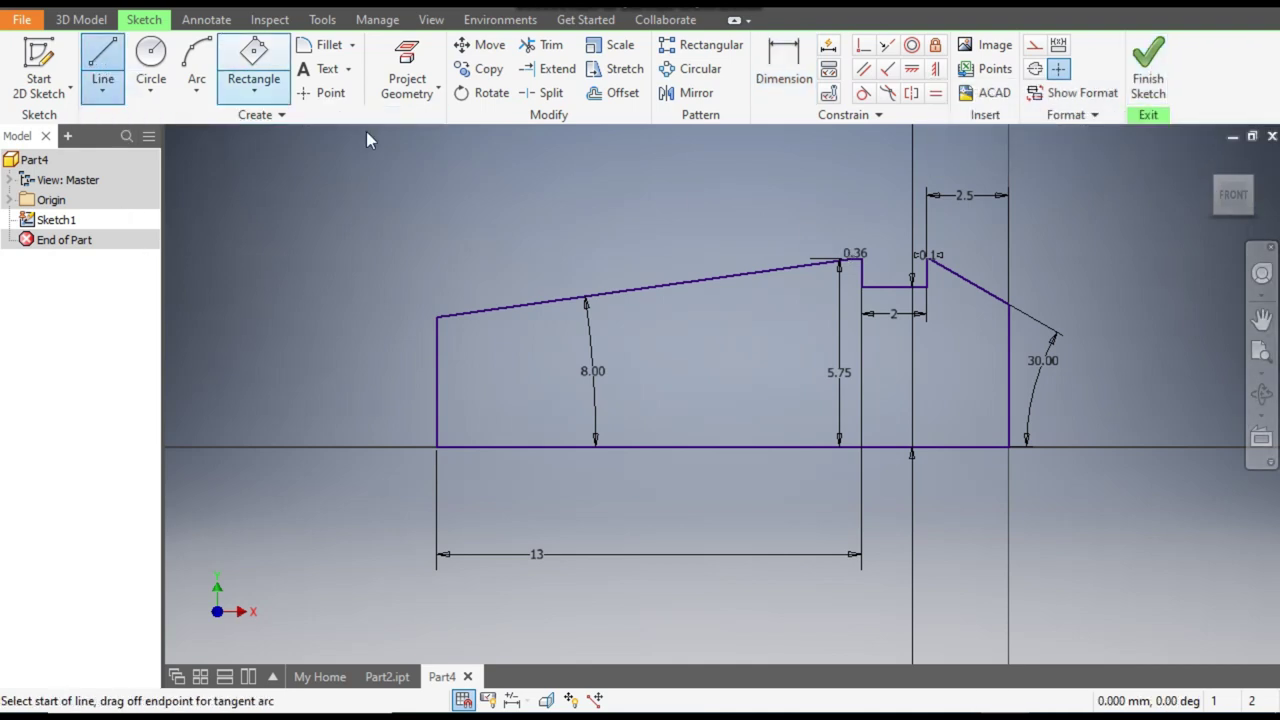
left_click(437, 412)
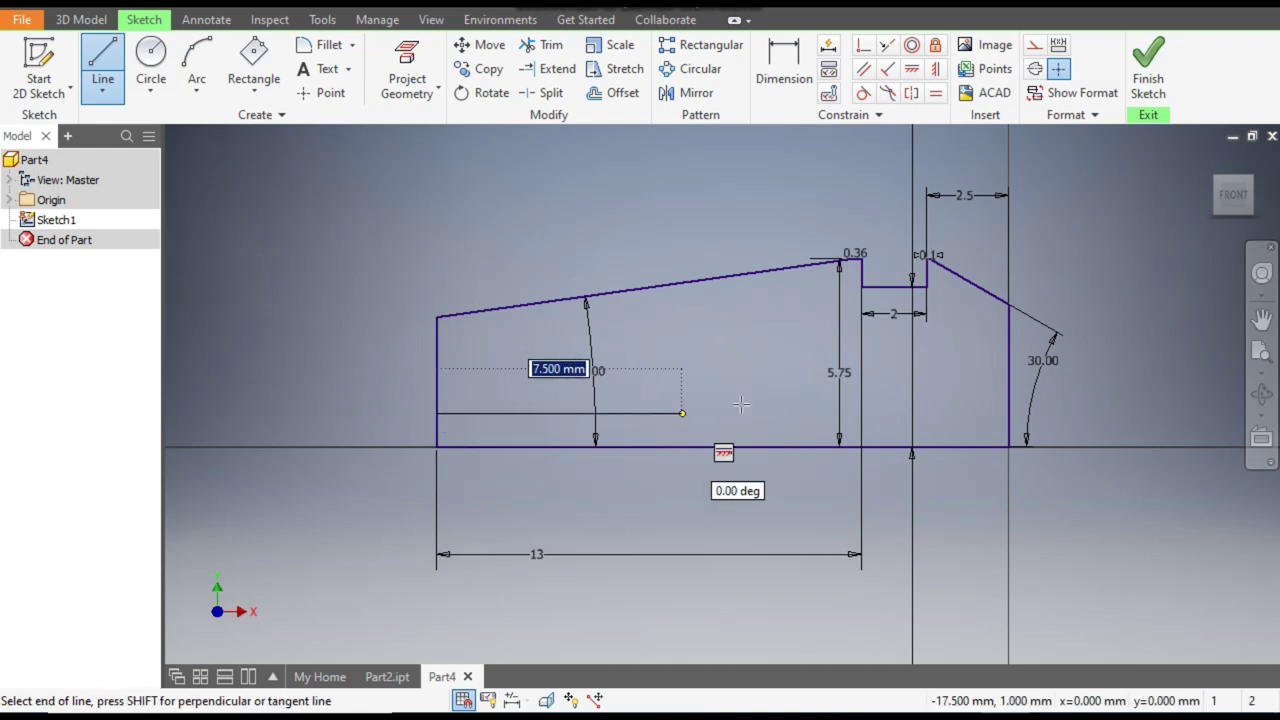
left_click(1009, 413)
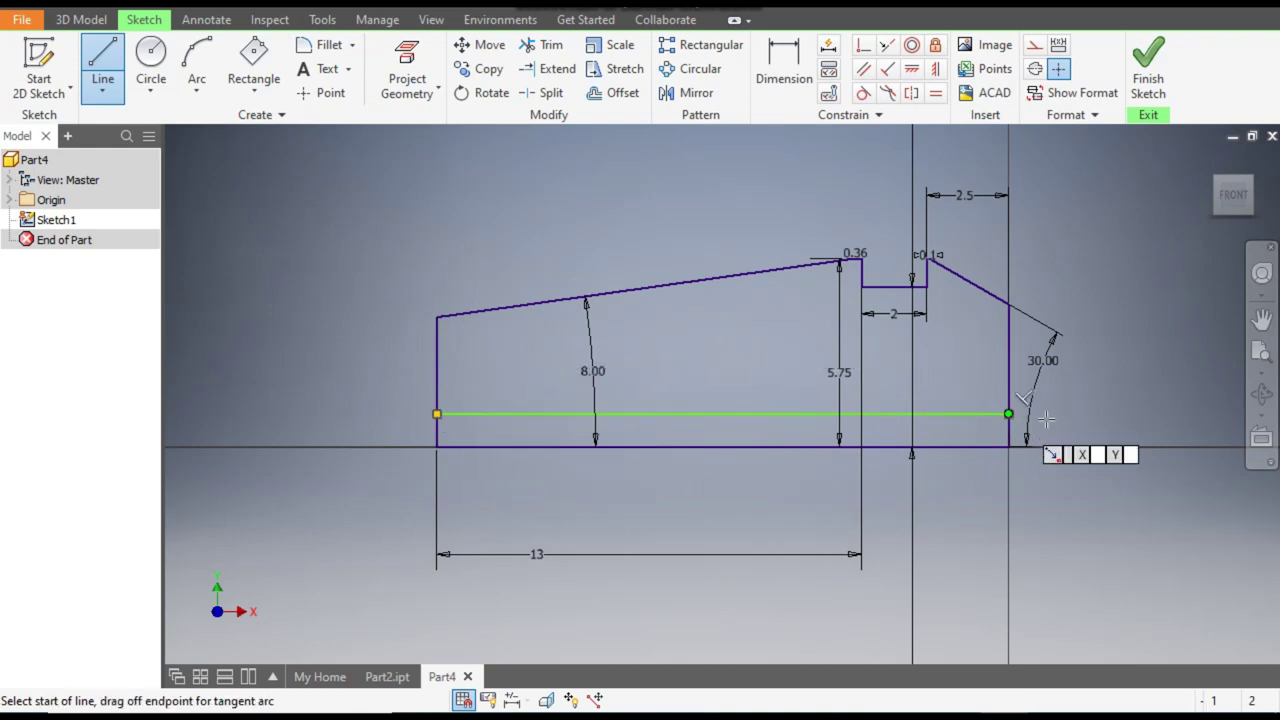
key("Escape")
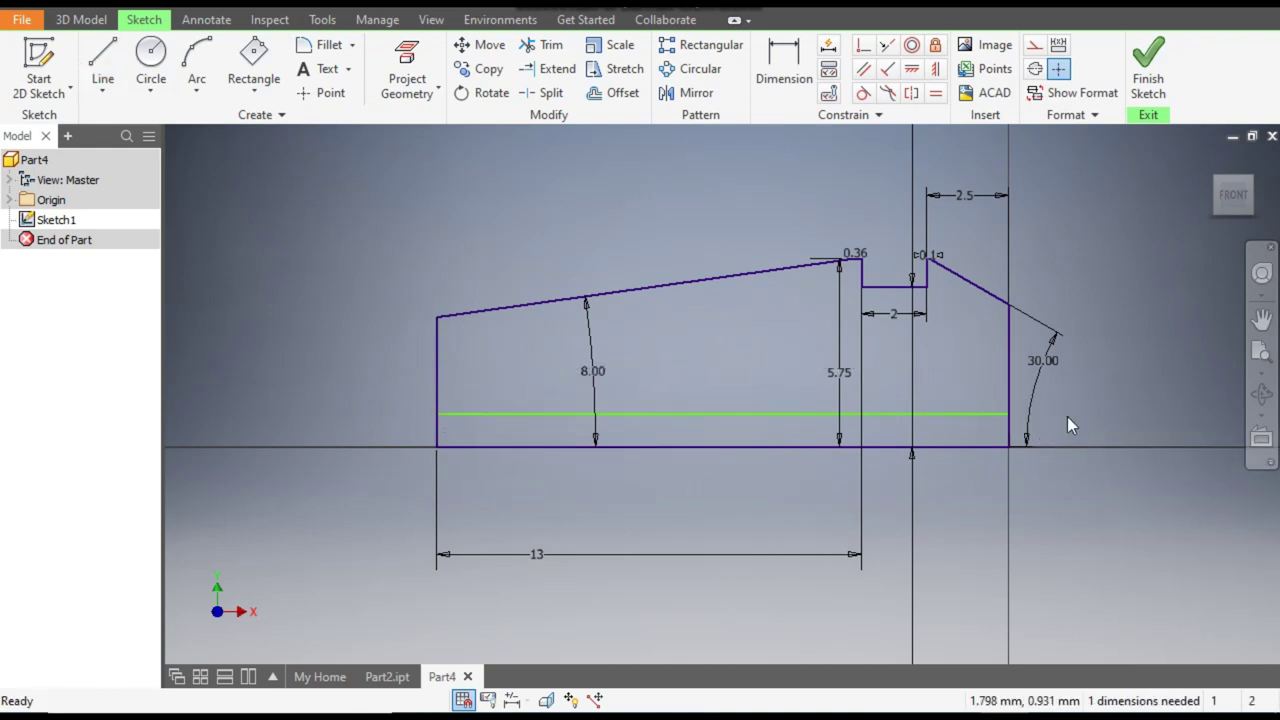
left_click(785, 80)
left_click(726, 447)
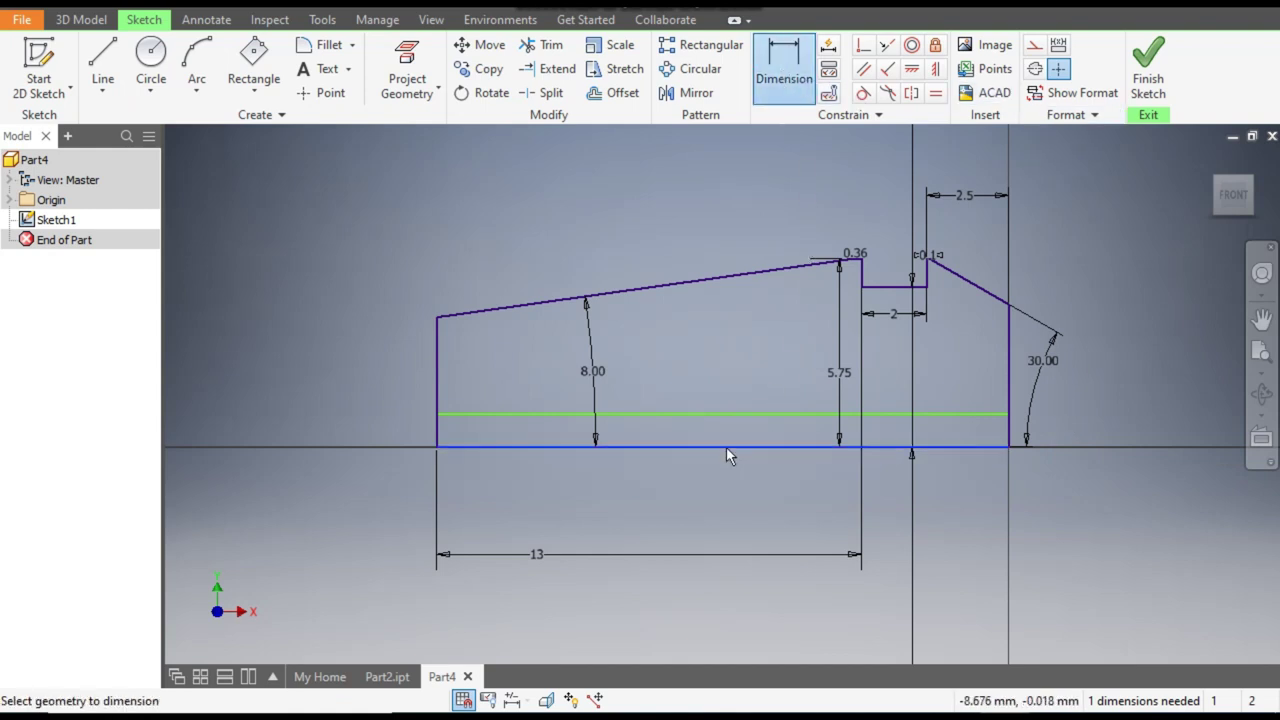
left_click(725, 415)
left_click(728, 469)
type("1.5")
key("Return")
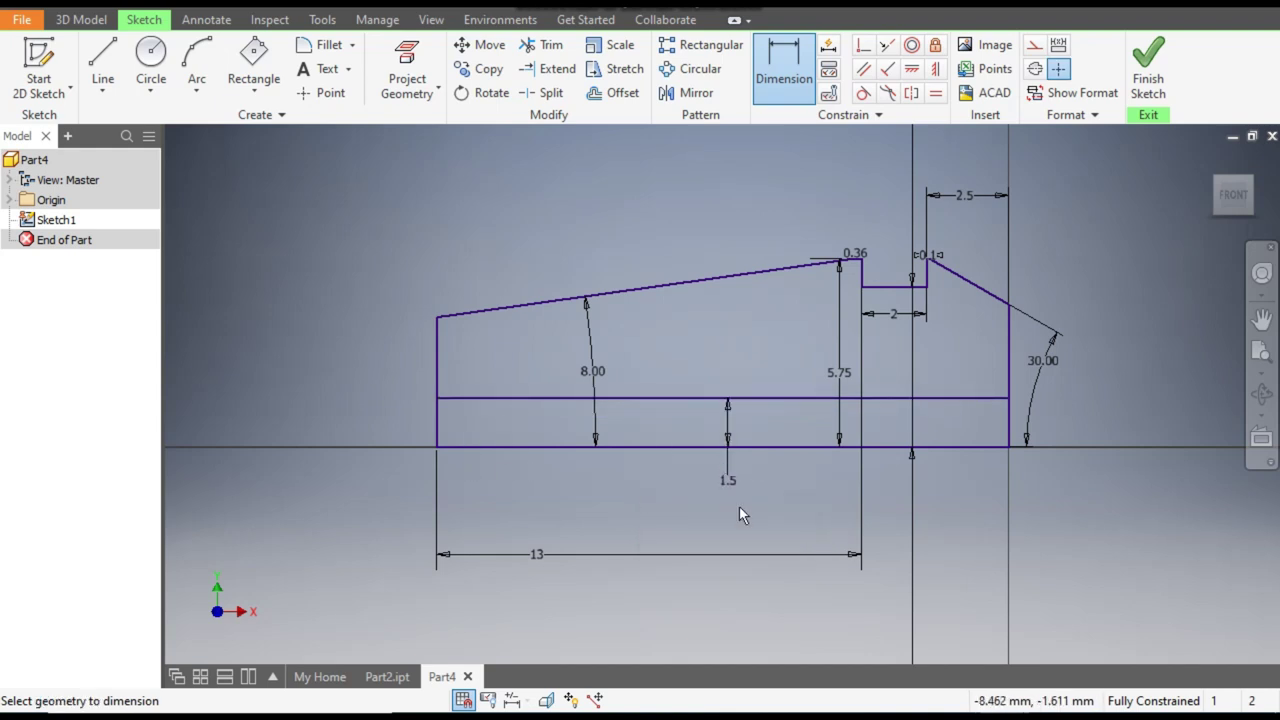
- Finish the sketch and revolve the profile a full 360° about the bottom line into Revolution1
left_click(1148, 68)
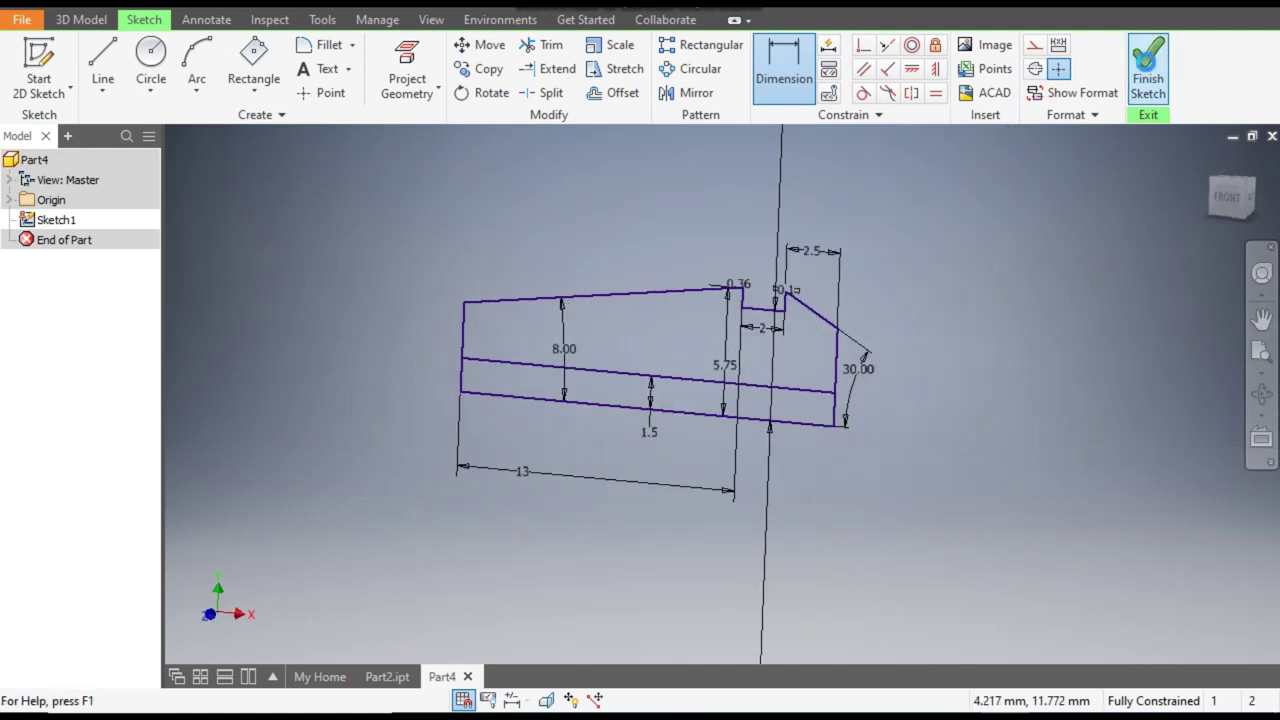
left_click(150, 62)
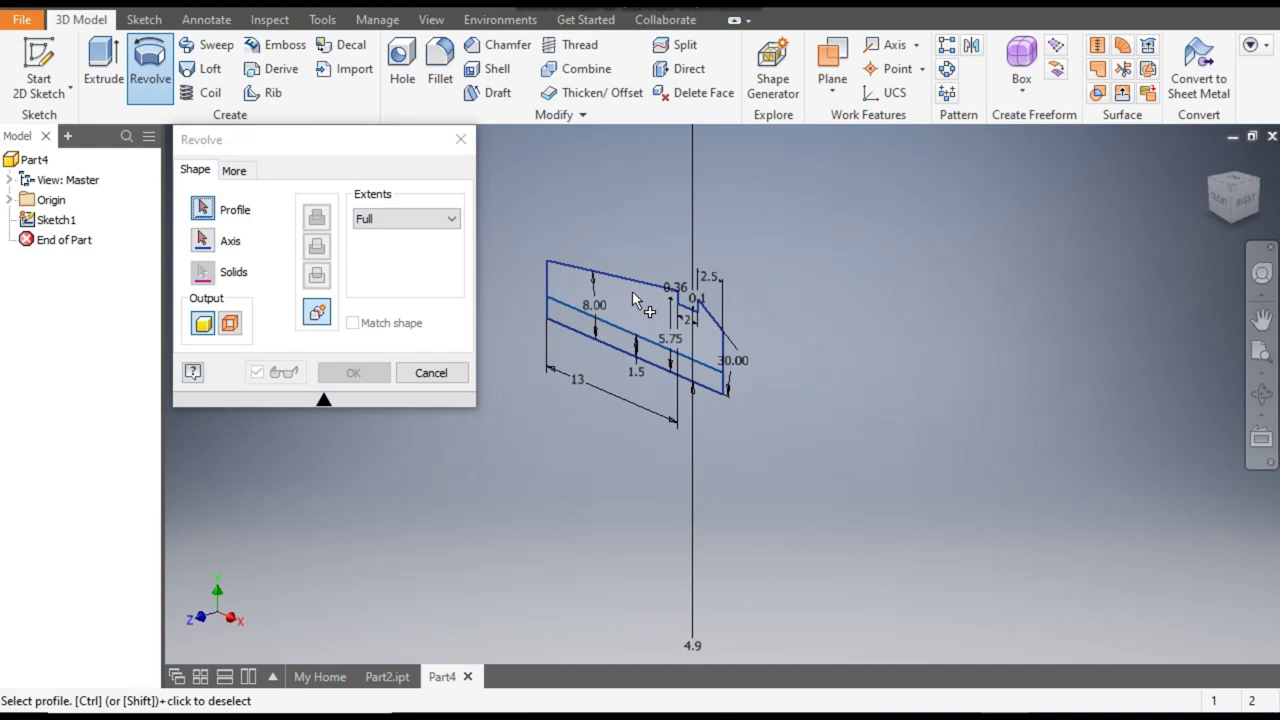
left_click(615, 312)
scroll(632, 305, "down", 5)
middle_click_drag(682, 312, 931, 393)
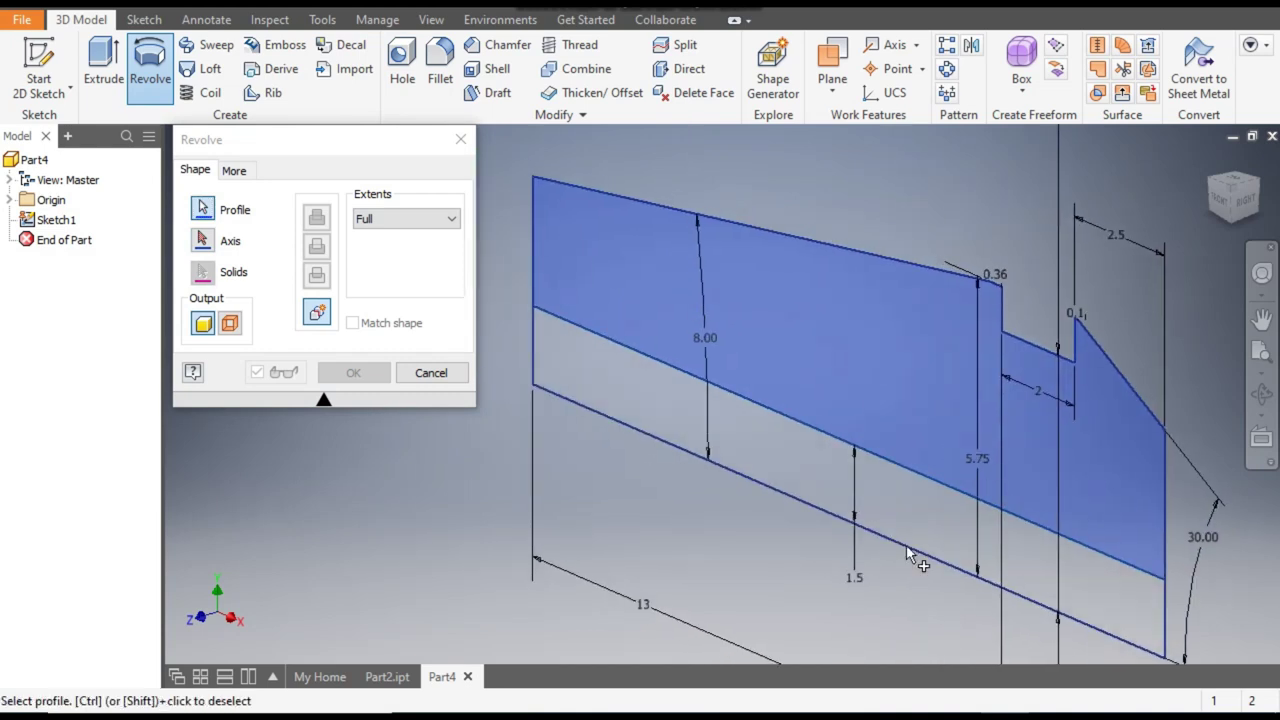
scroll(582, 326, "up", 2)
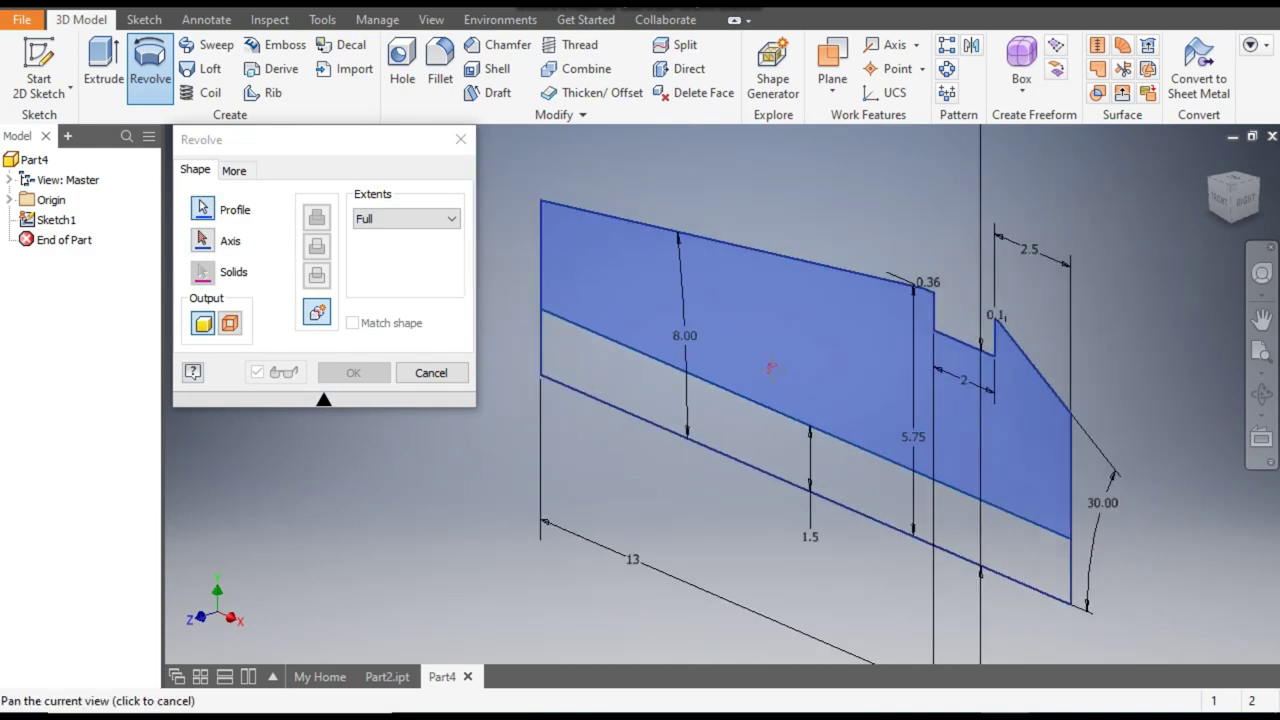
left_click(203, 242)
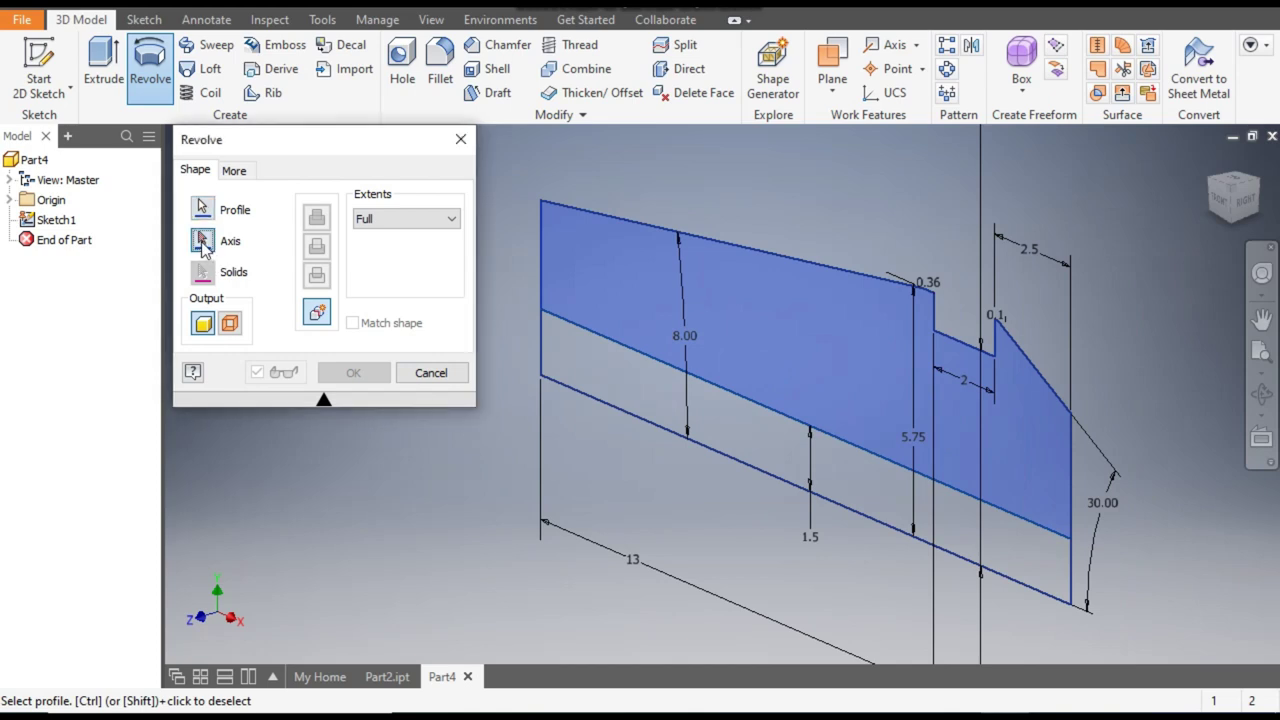
left_click(745, 468)
scroll(745, 465, "up", 3)
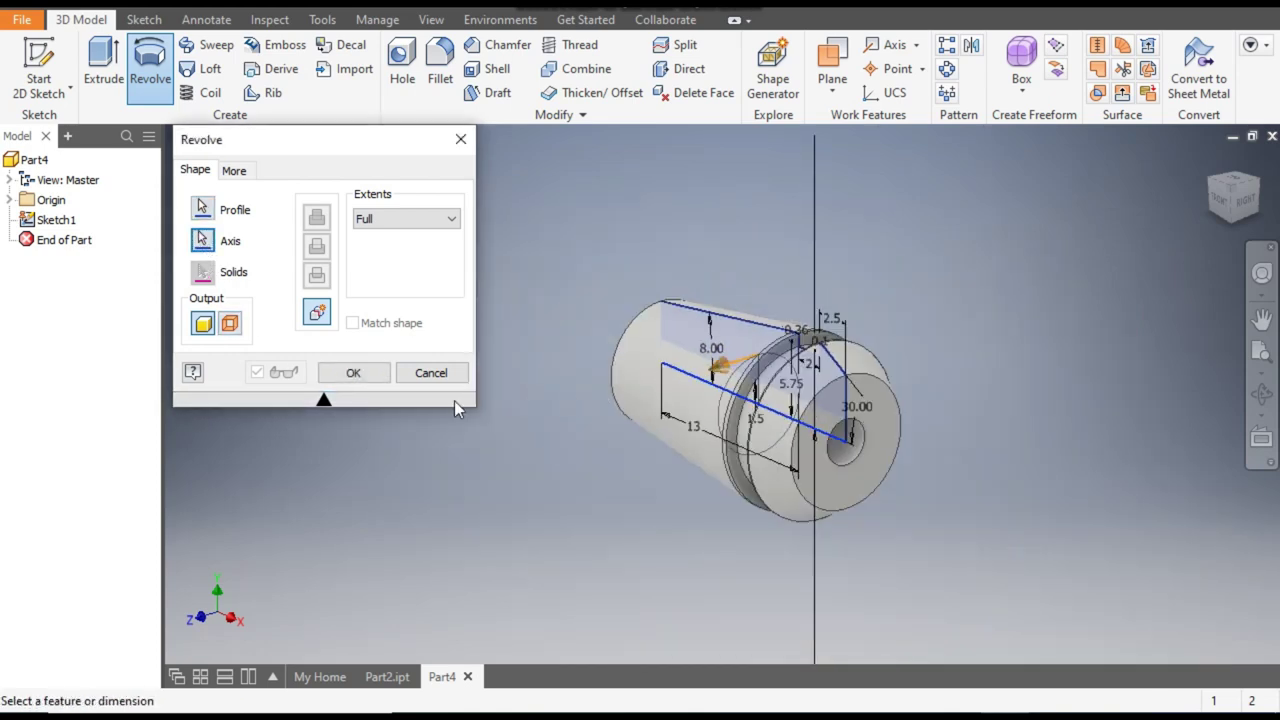
left_click(343, 375)
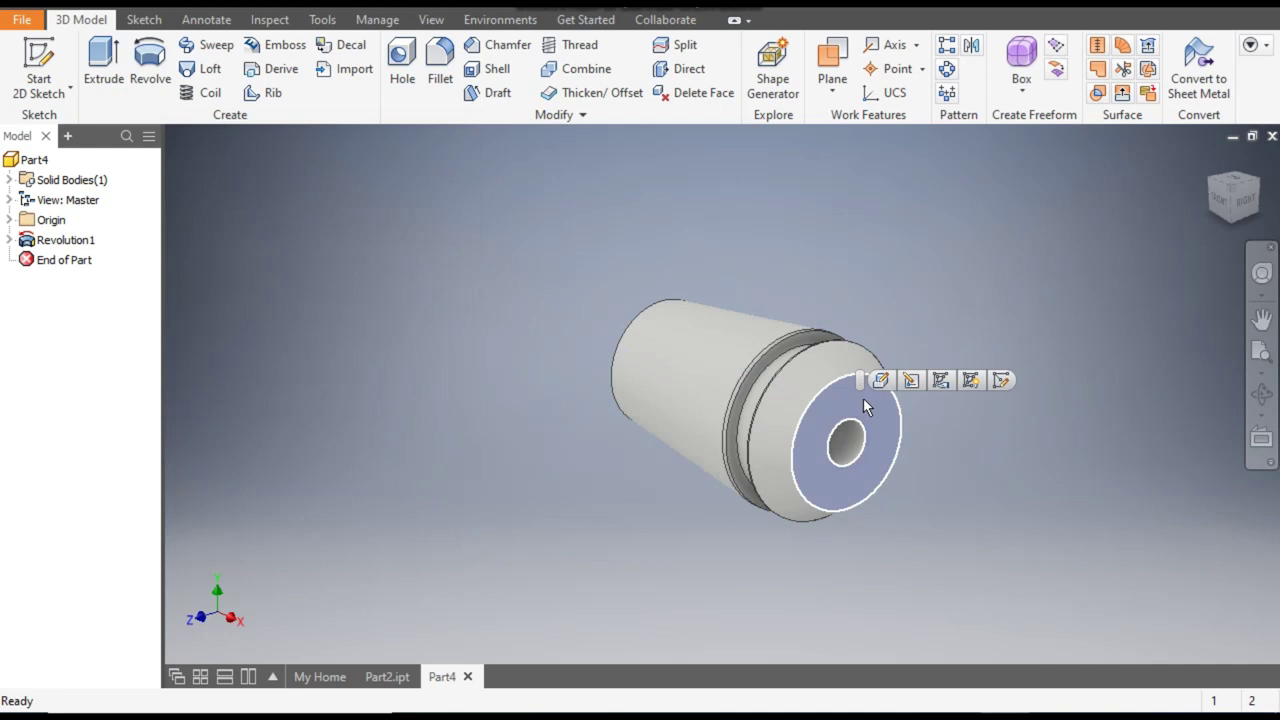
- Sketch on the collet's end face a three-point centre rectangle along the vertical axis from the bore
left_click(1003, 381)
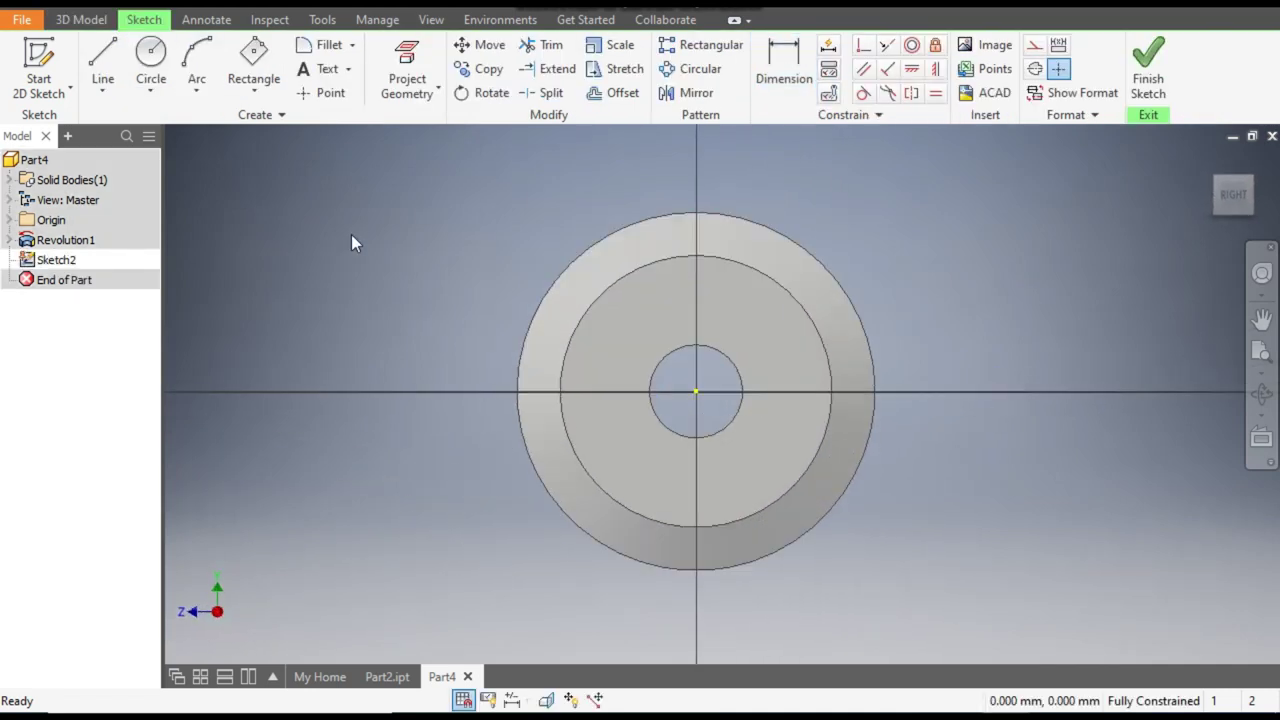
left_click(255, 92)
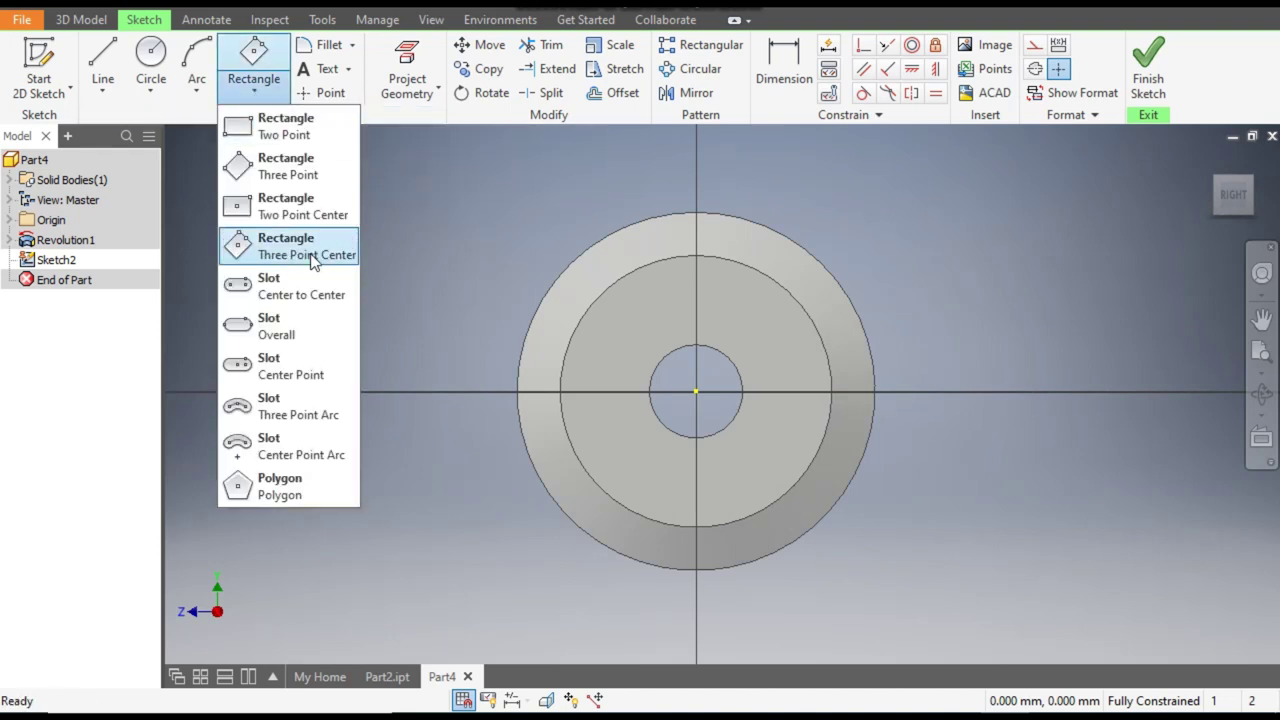
left_click(310, 257)
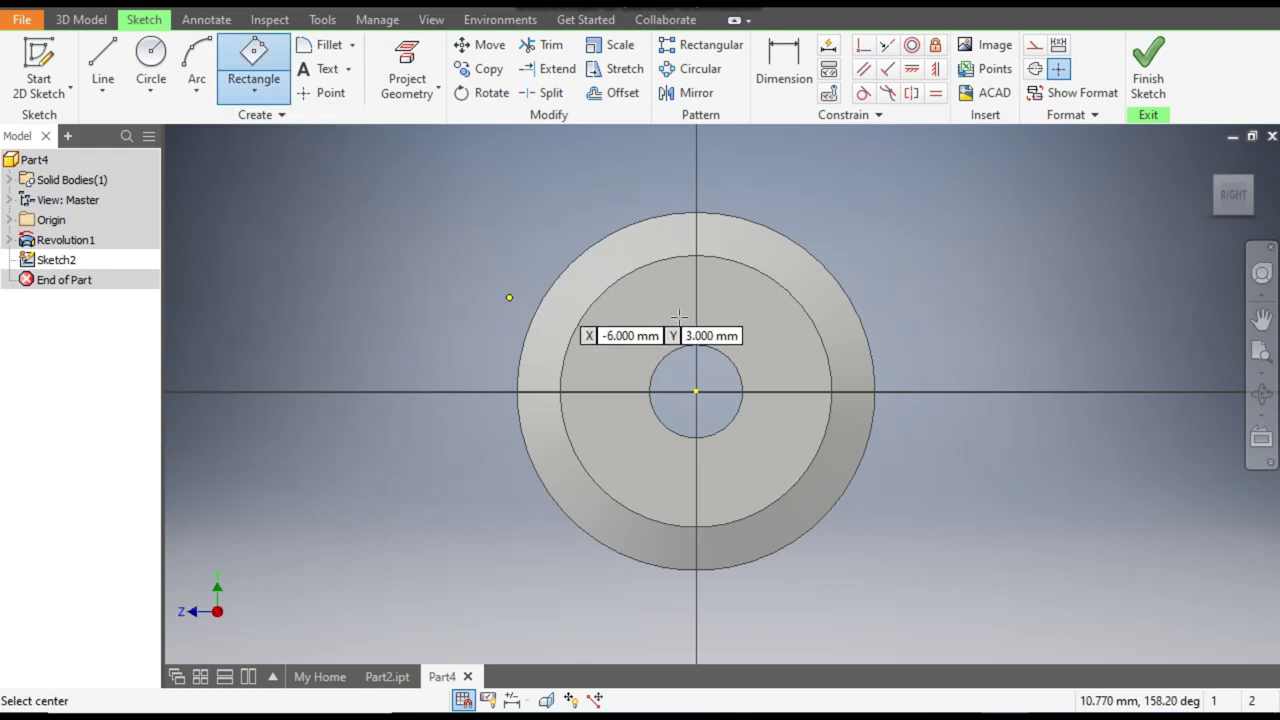
left_click(697, 285)
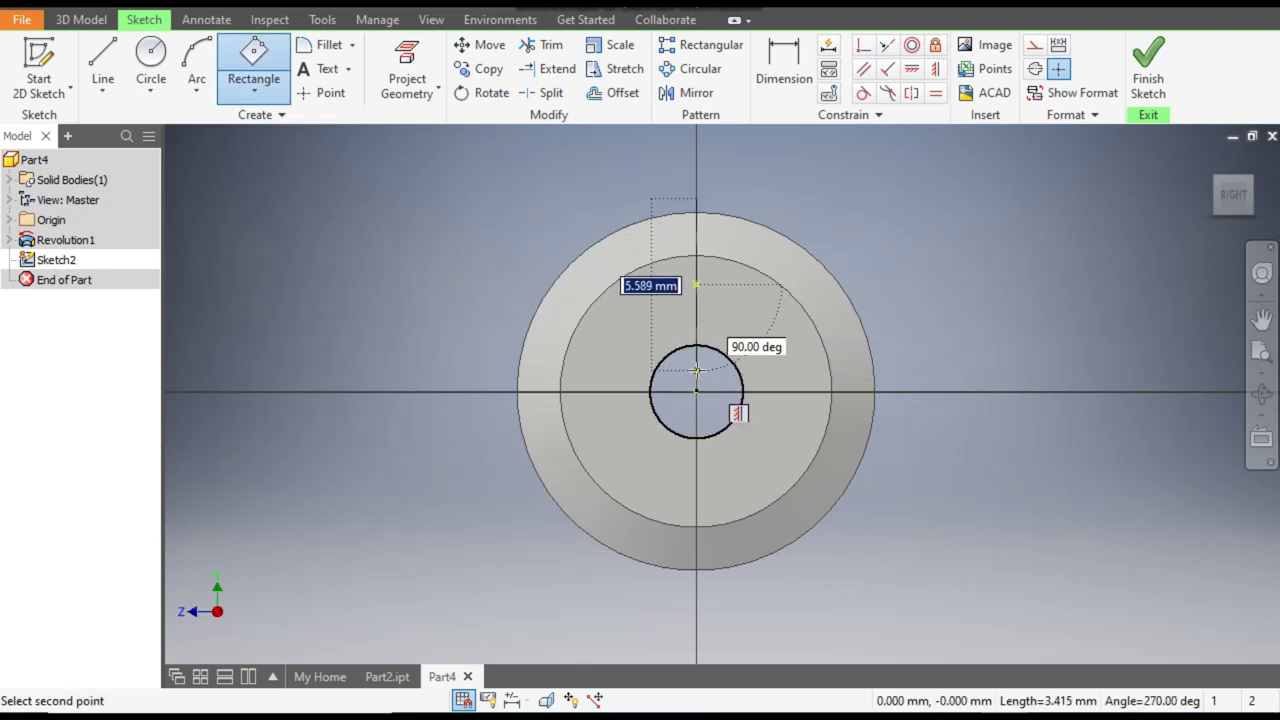
left_click(704, 371)
left_click(713, 373)
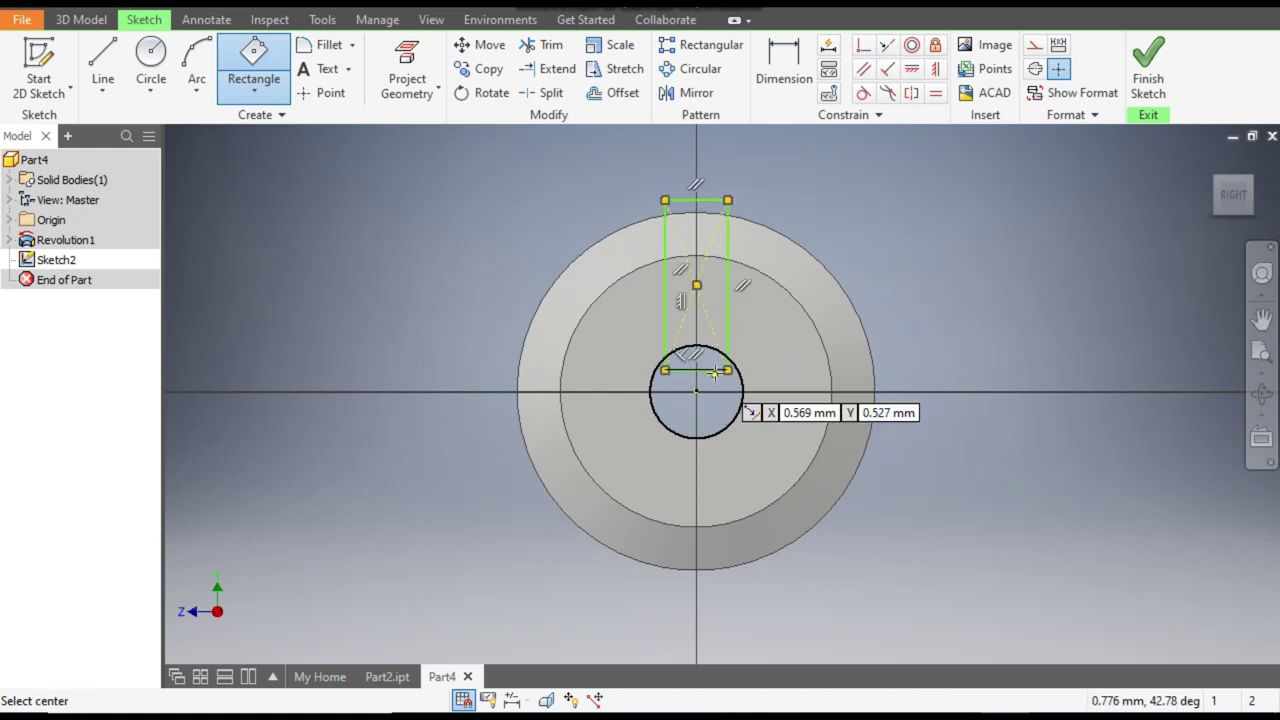
left_click(797, 76)
- Dimension the rectangle's top edge to a 0.2 width
left_click(707, 199)
left_click(707, 168)
type("0.2")
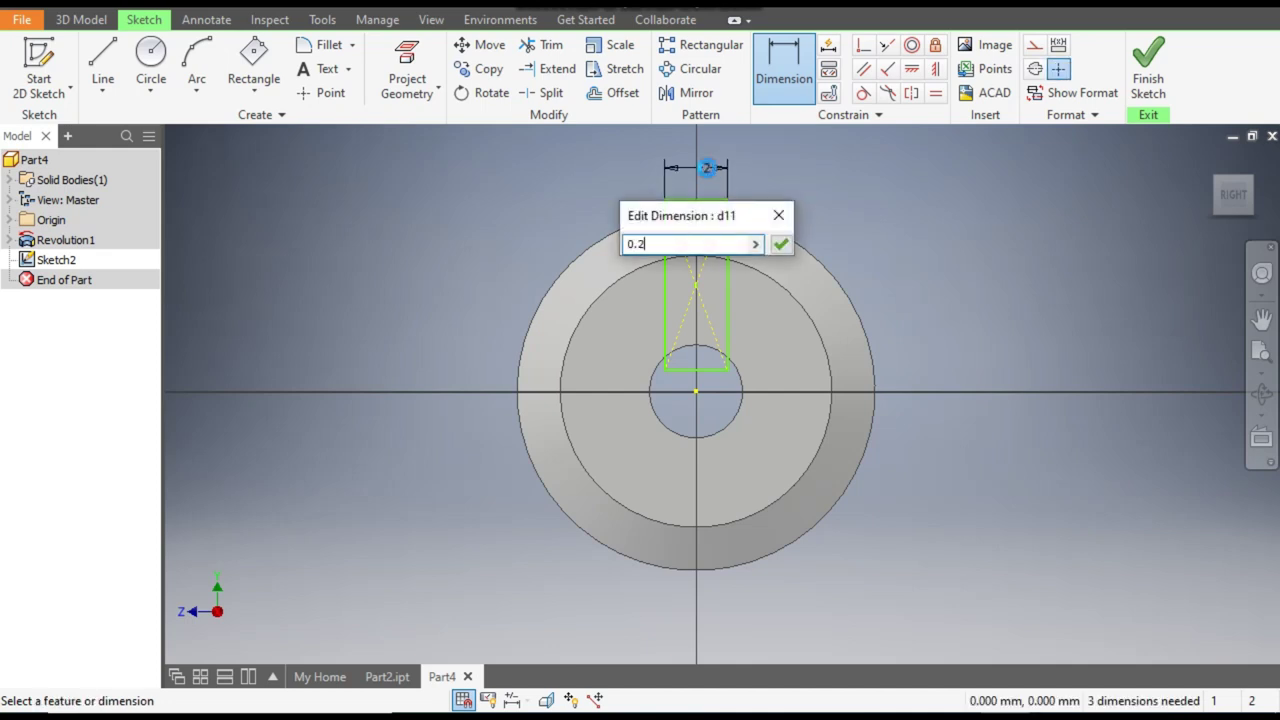
key("Return")
scroll(700, 383, "up", 3)
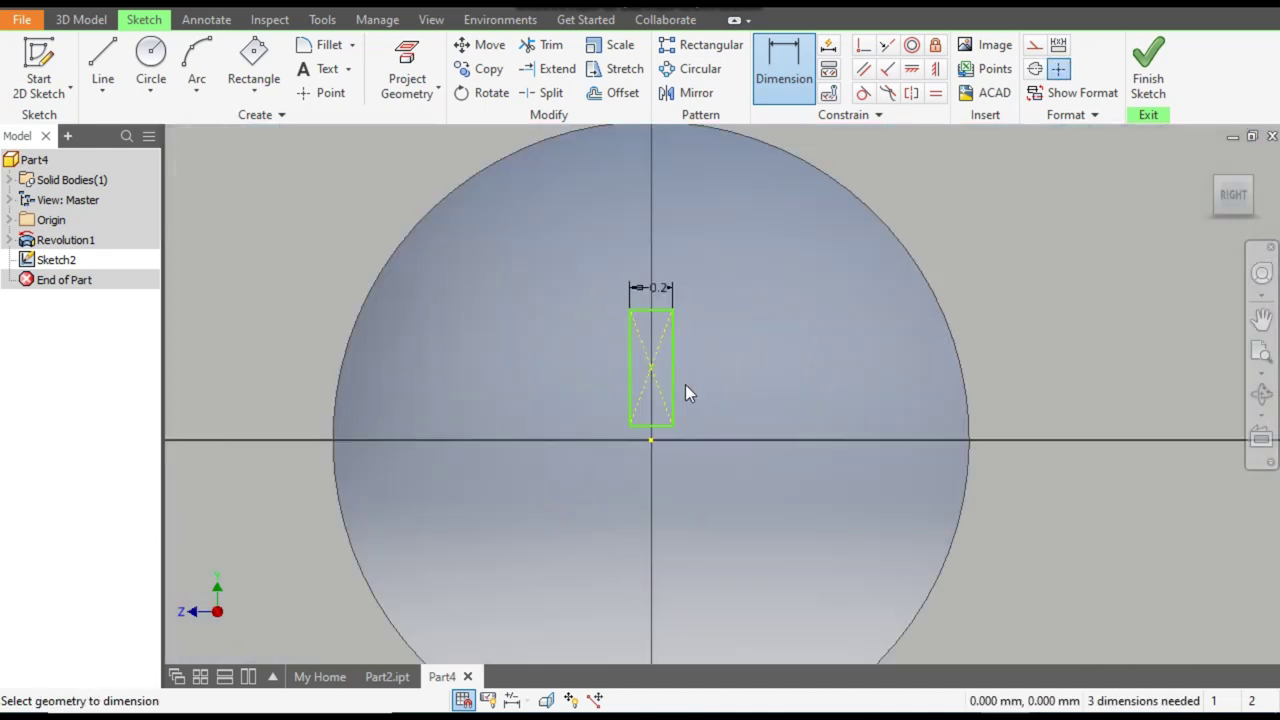
key("Escape")
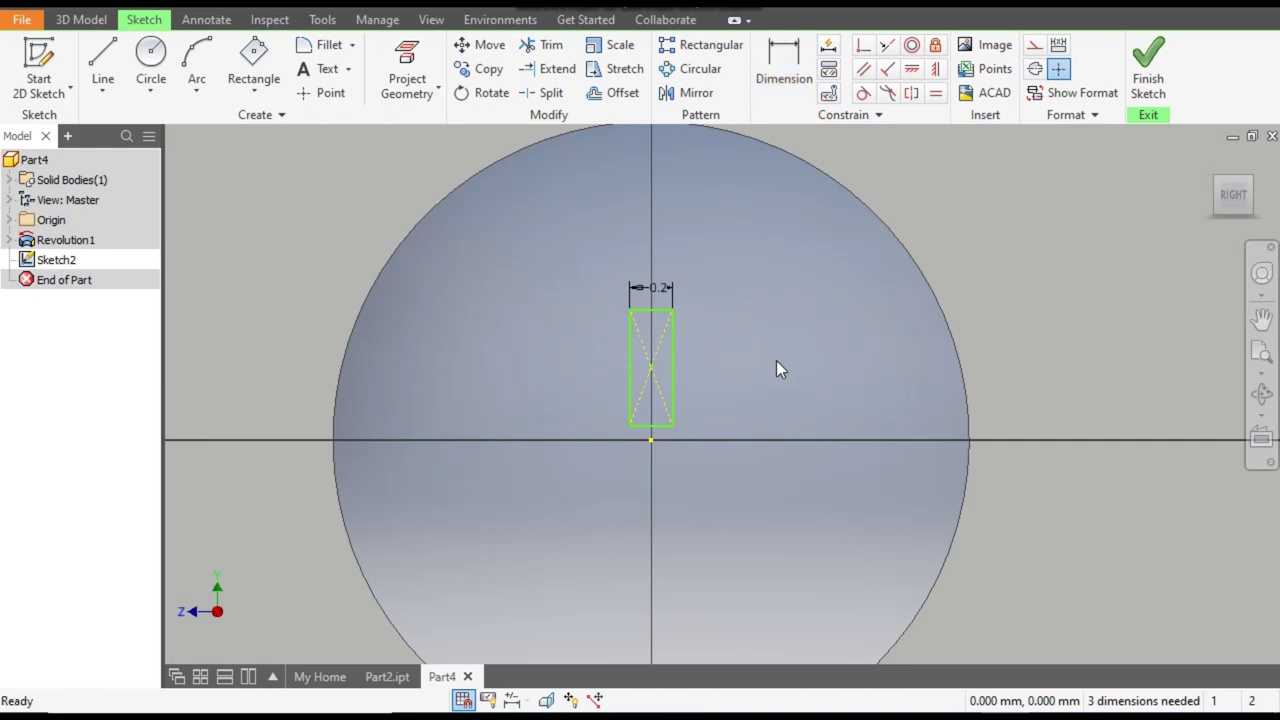
- Make the rectangle's bottom edge coincident with the origin and its centre vertical with the bottom midpoint
left_click(864, 47)
scroll(649, 439, "up", 4)
left_click(656, 443)
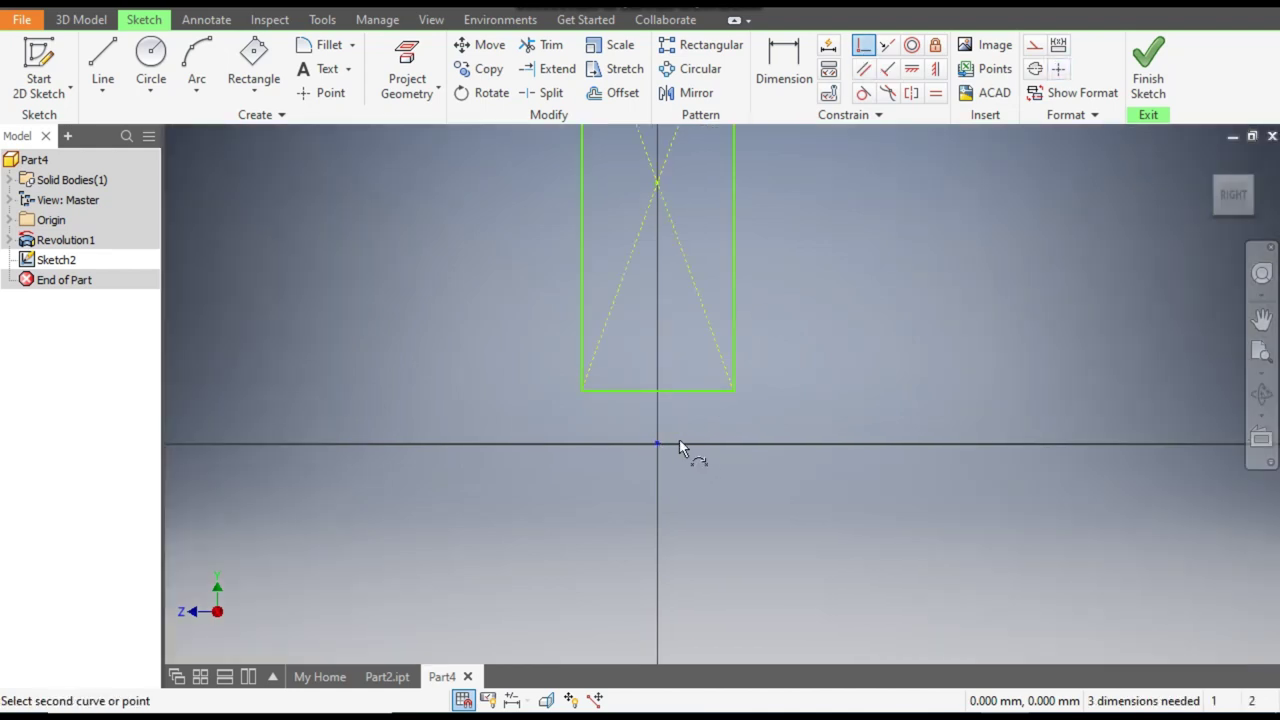
left_click(686, 391)
scroll(790, 425, "down", 2)
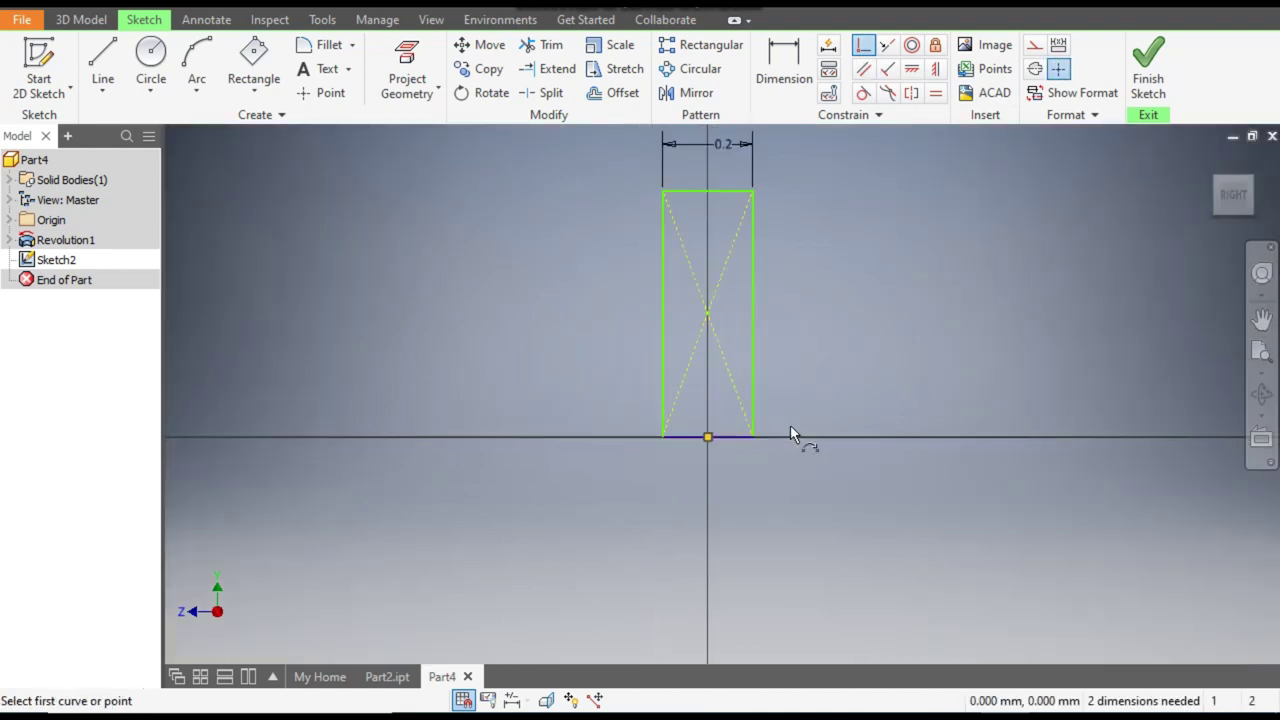
left_click(937, 70)
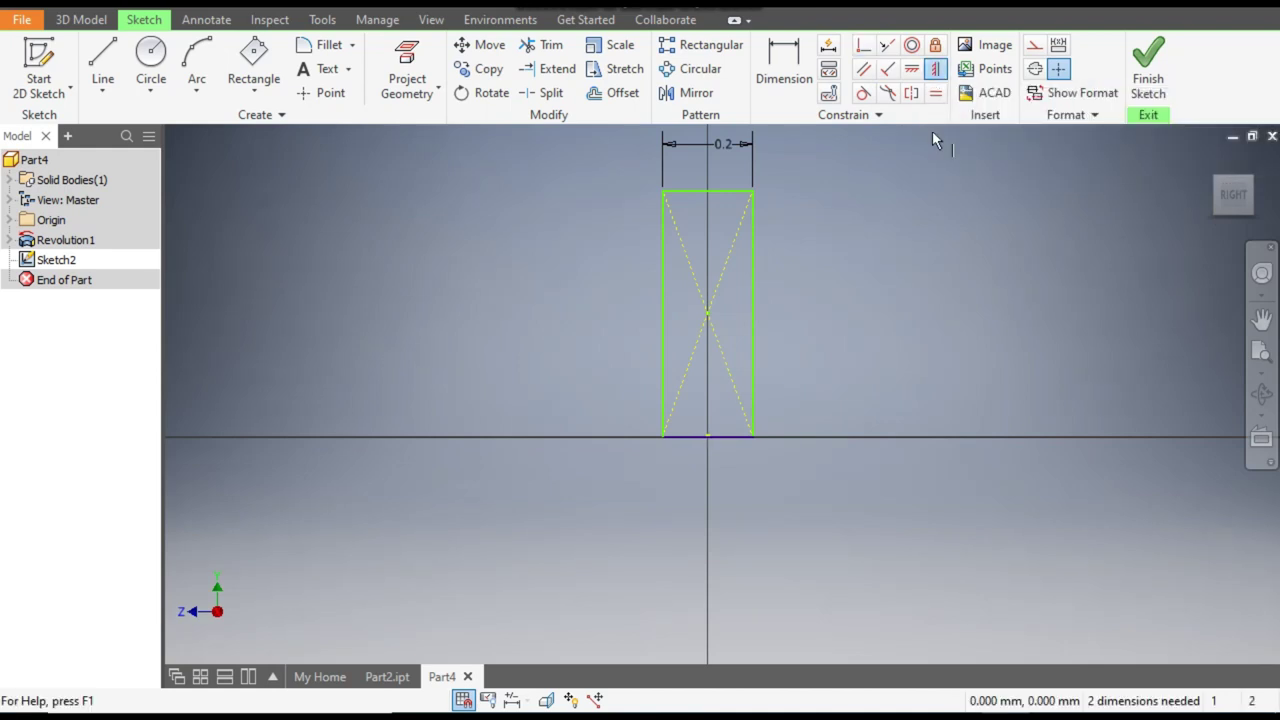
left_click(708, 314)
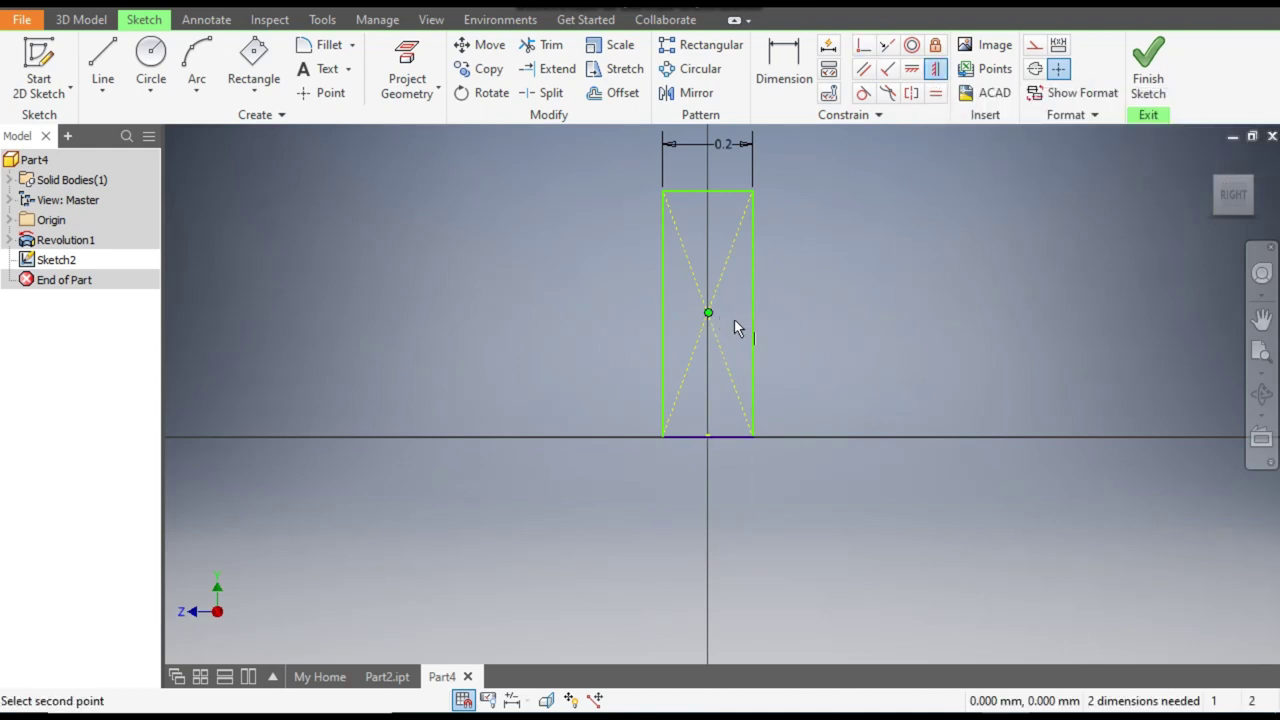
left_click(709, 437)
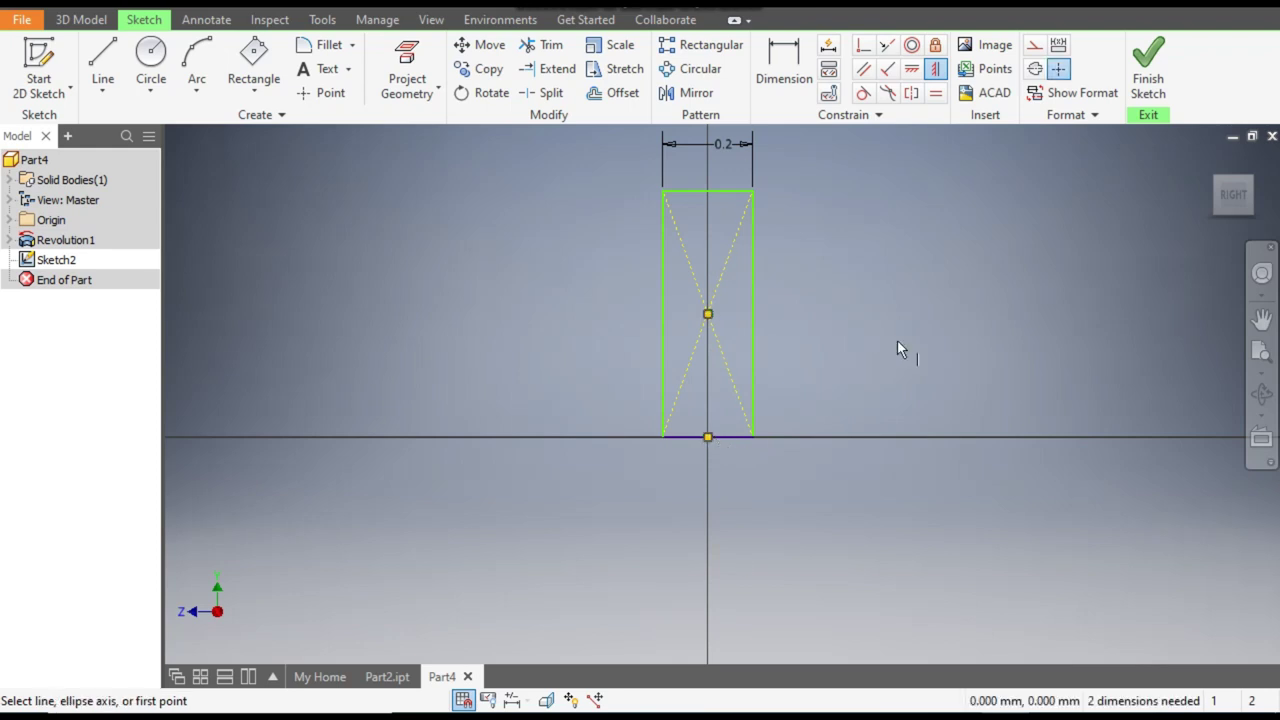
key("Escape")
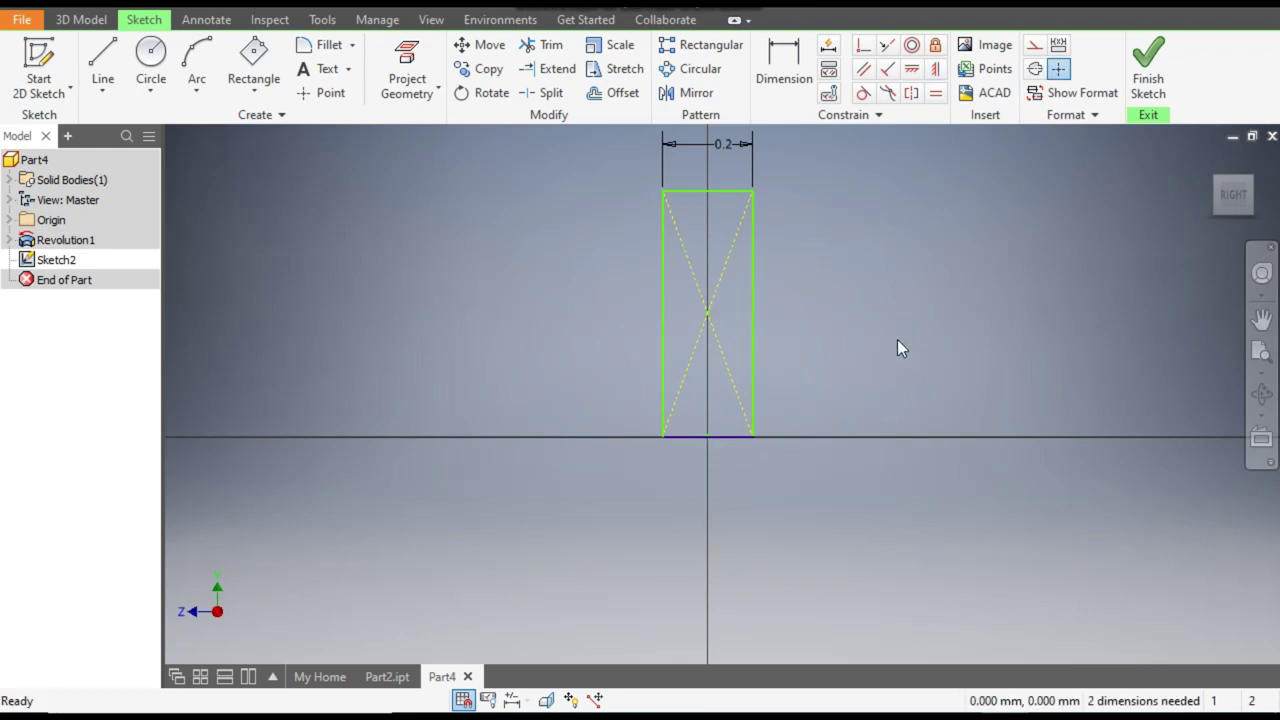
scroll(780, 474, "down", 3)
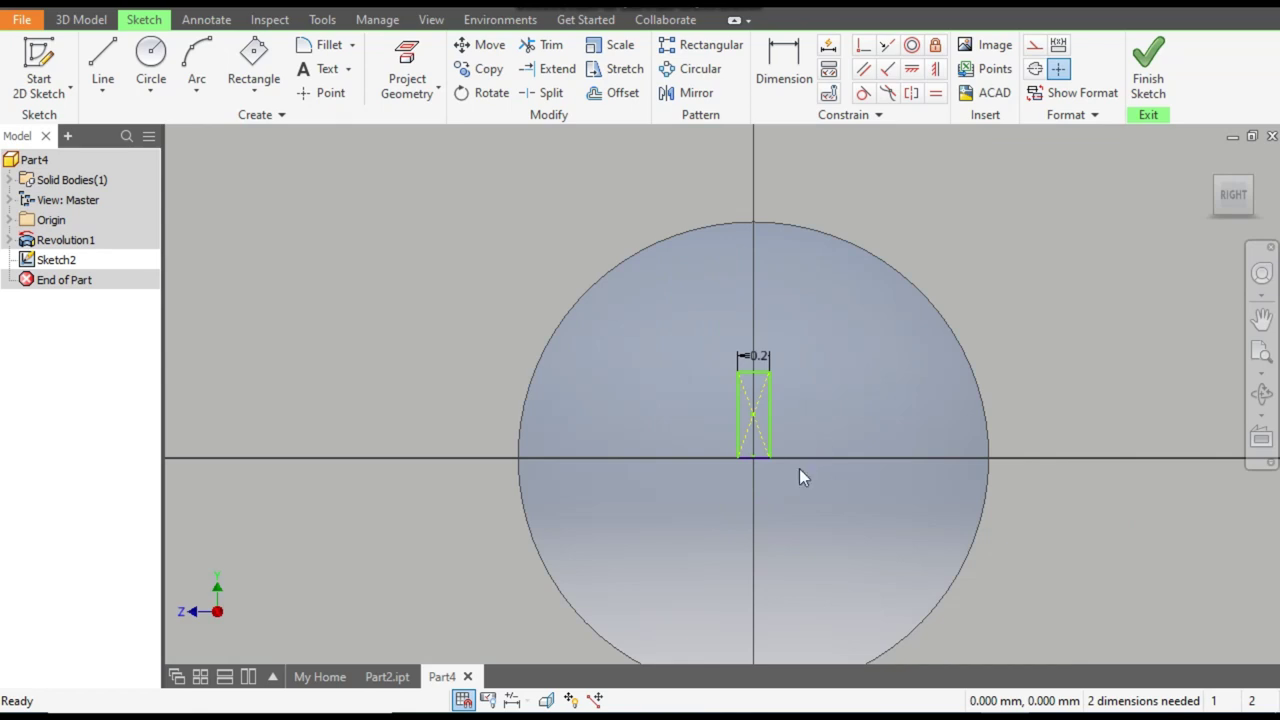
- Dimension the slot rectangle's height to 6.5
scroll(799, 468, "down", 3)
left_click(784, 64)
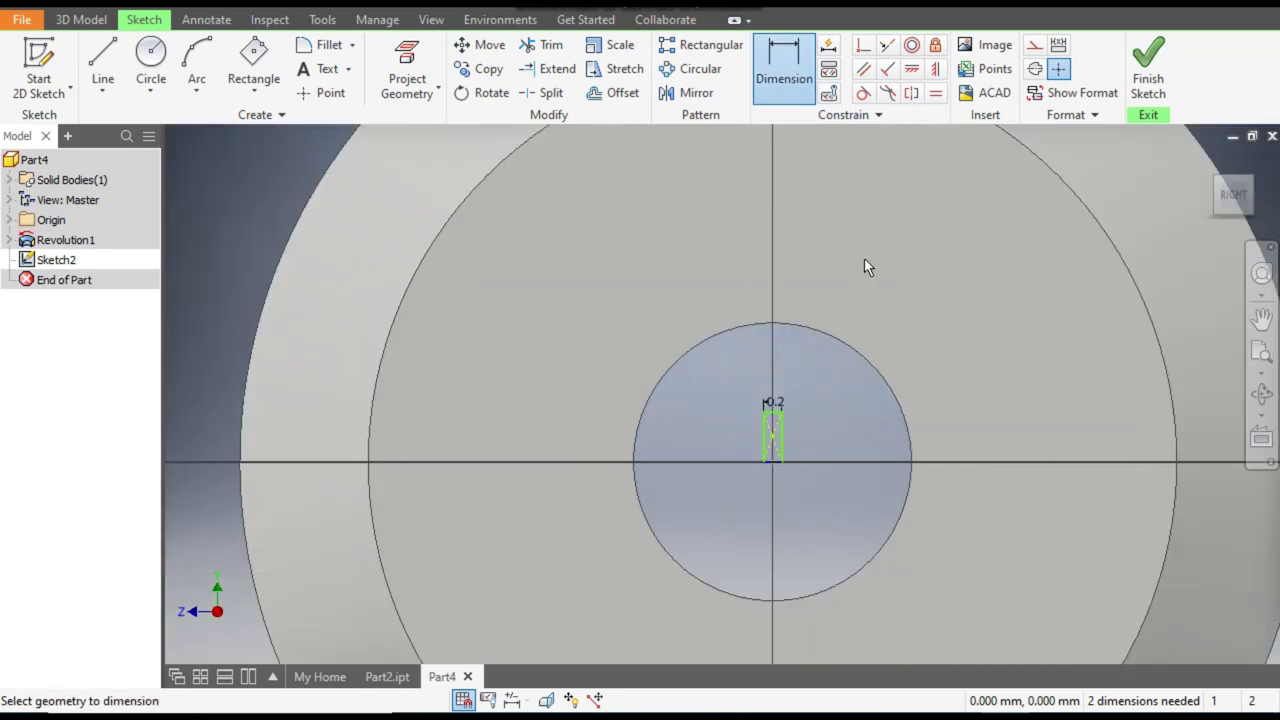
scroll(803, 430, "up", 3)
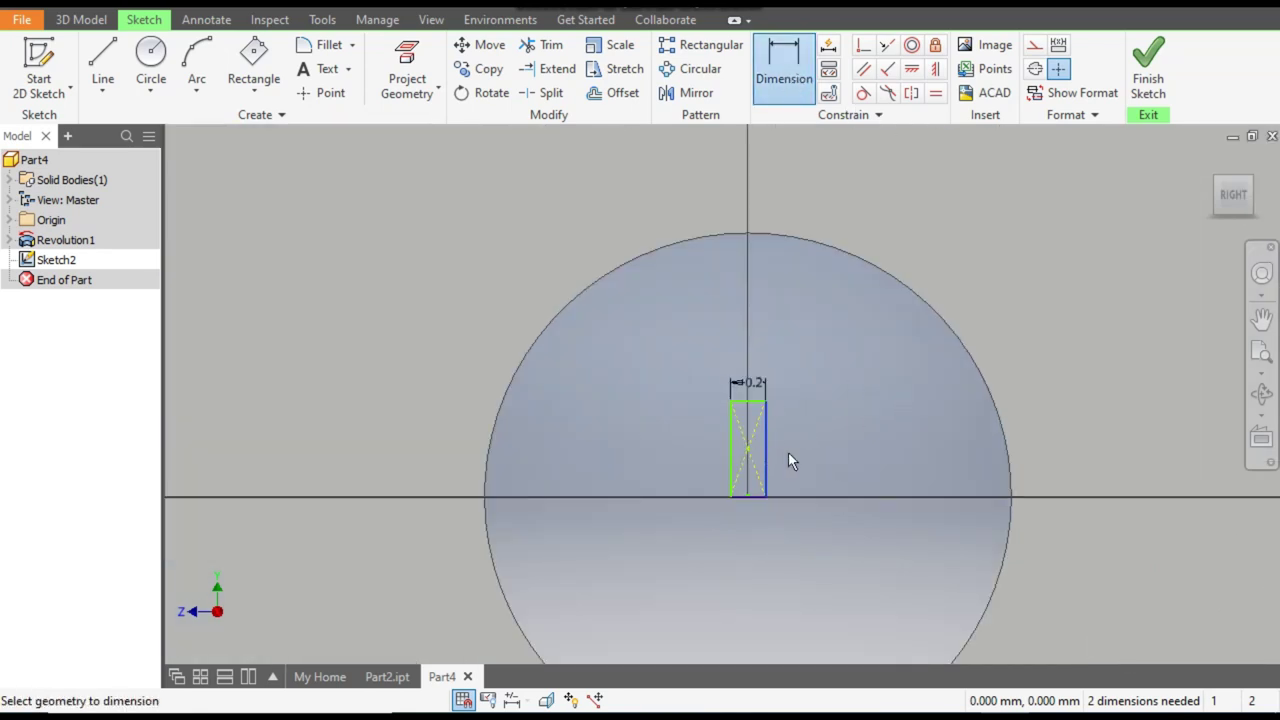
left_click(802, 446)
type("6.")
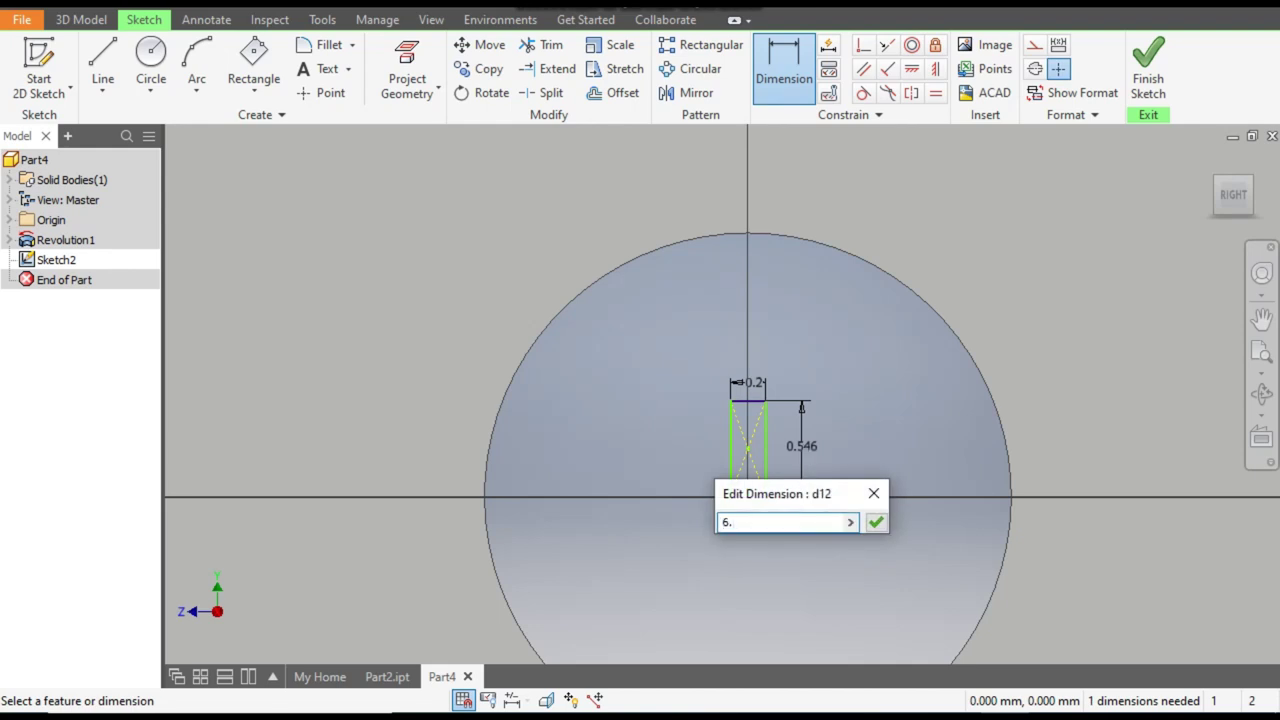
type("5")
key("Return")
scroll(802, 446, "down", 5)
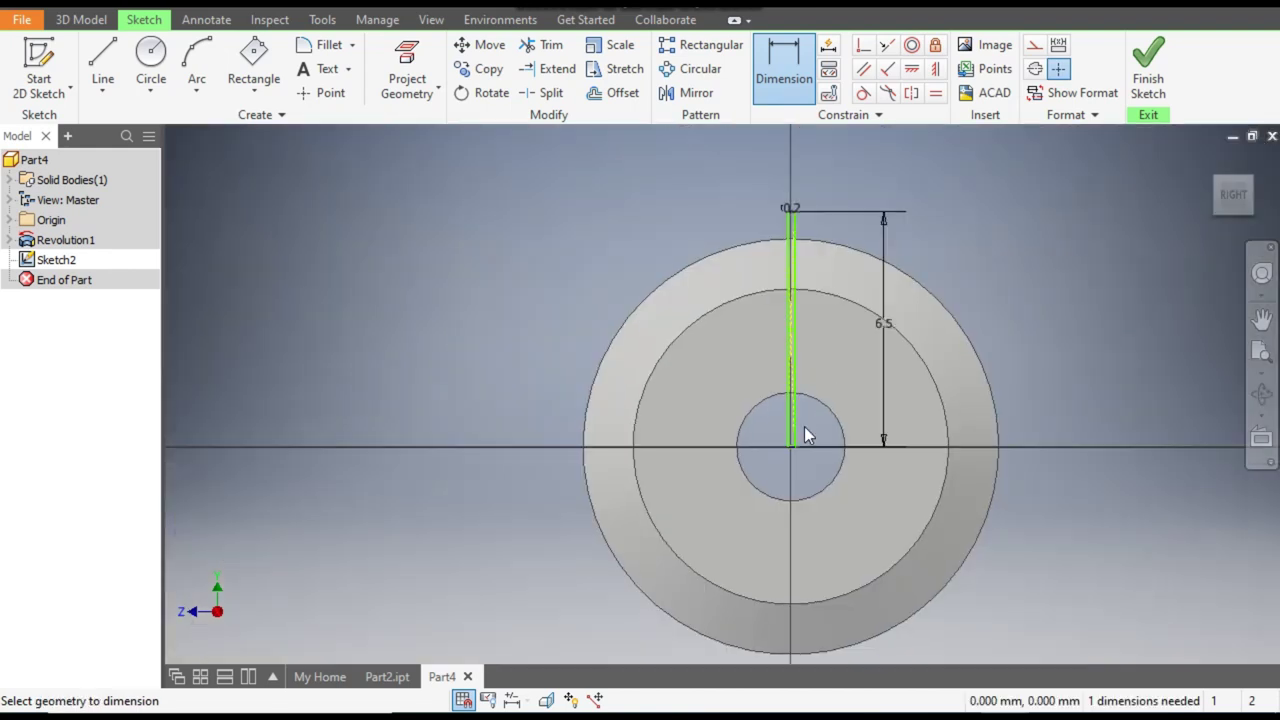
scroll(794, 216, "up", 5)
key("Escape")
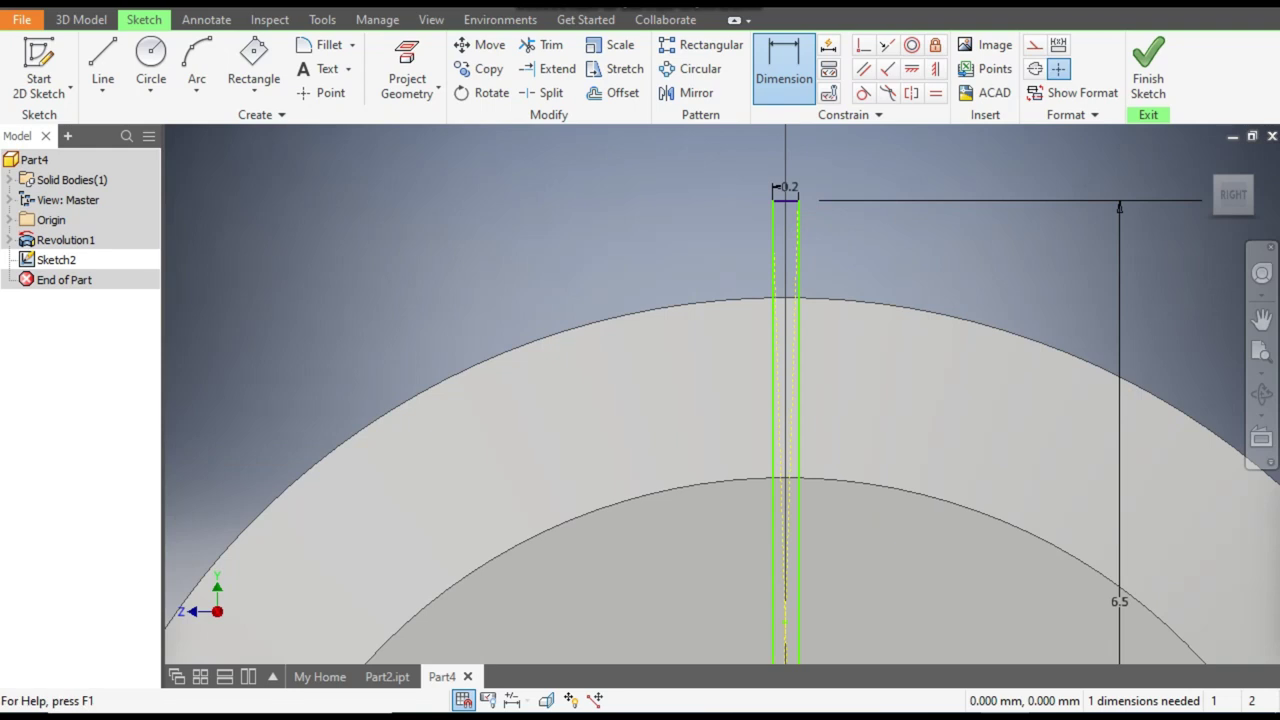
- Align the slot rectangle's midpoint vertically with the sketch origin to fully constrain the sketch
left_click_drag(802, 248, 874, 244)
scroll(706, 200, "down", 3)
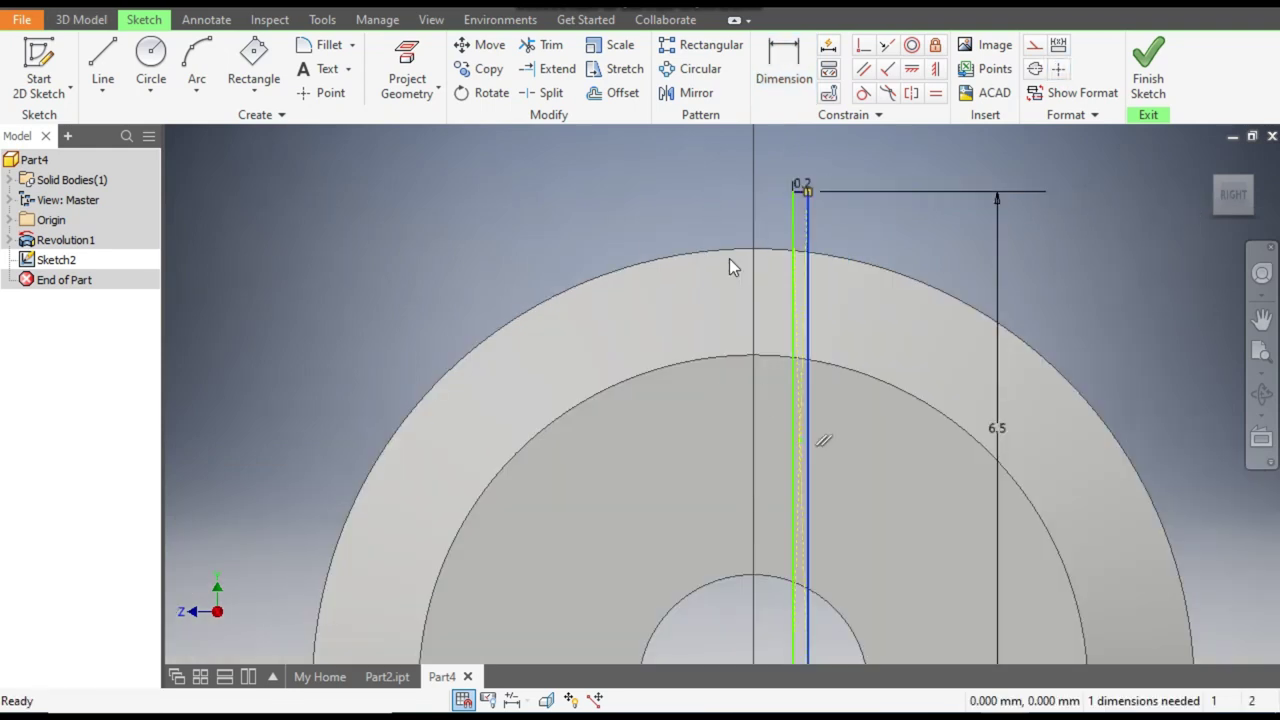
scroll(748, 440, "down", 3)
scroll(748, 440, "up", 4)
mouse_move(909, 500)
middle_mouse_down()
mouse_move(909, 591)
mouse_move(873, 608)
middle_mouse_up()
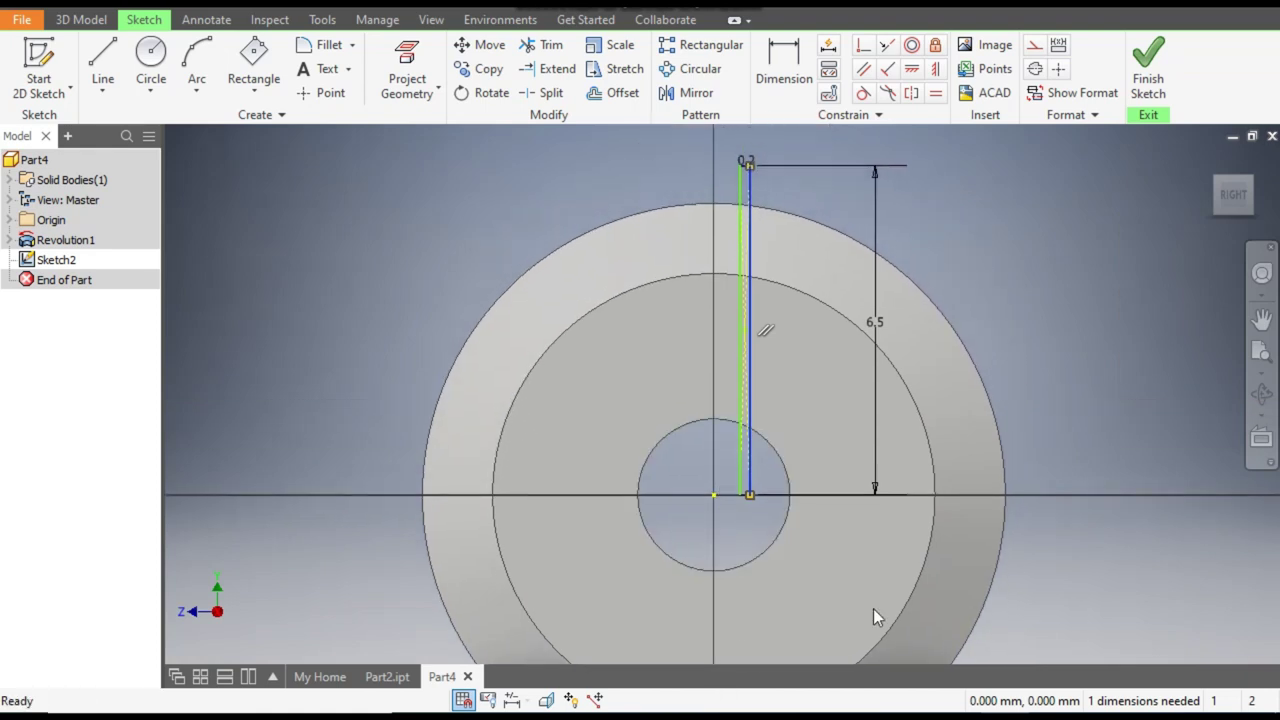
left_click(936, 70)
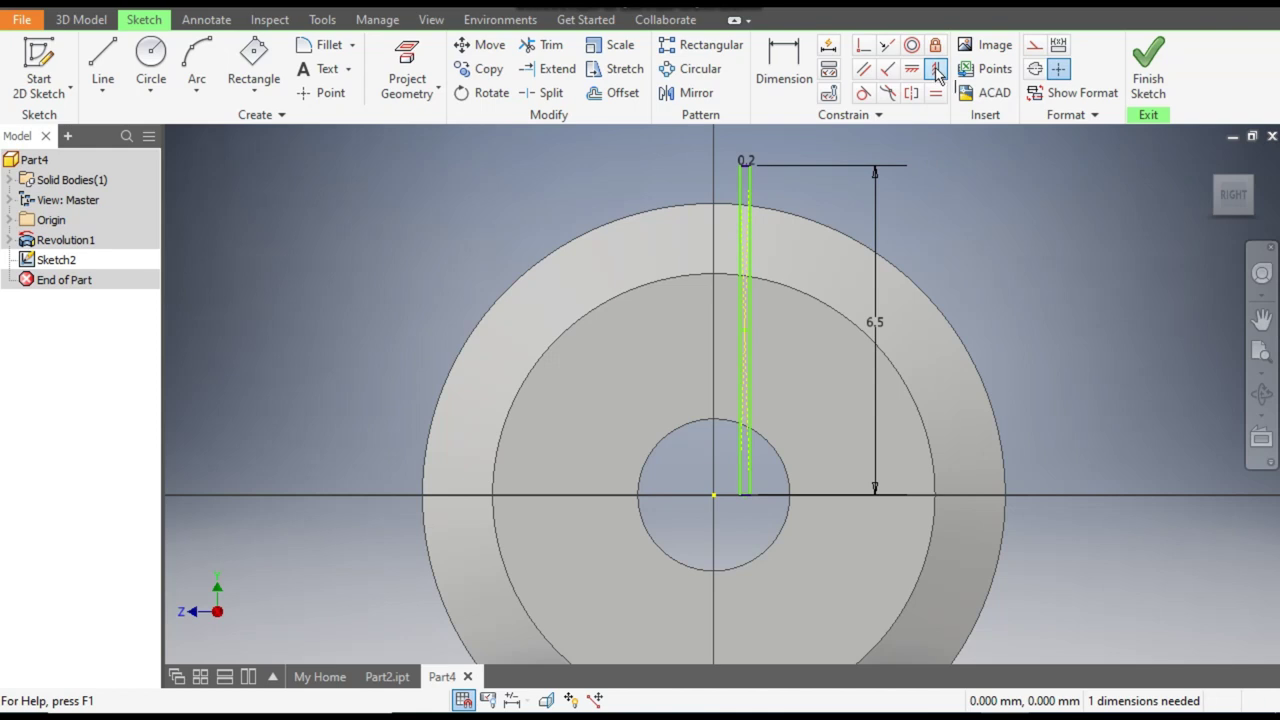
scroll(756, 340, "up", 5)
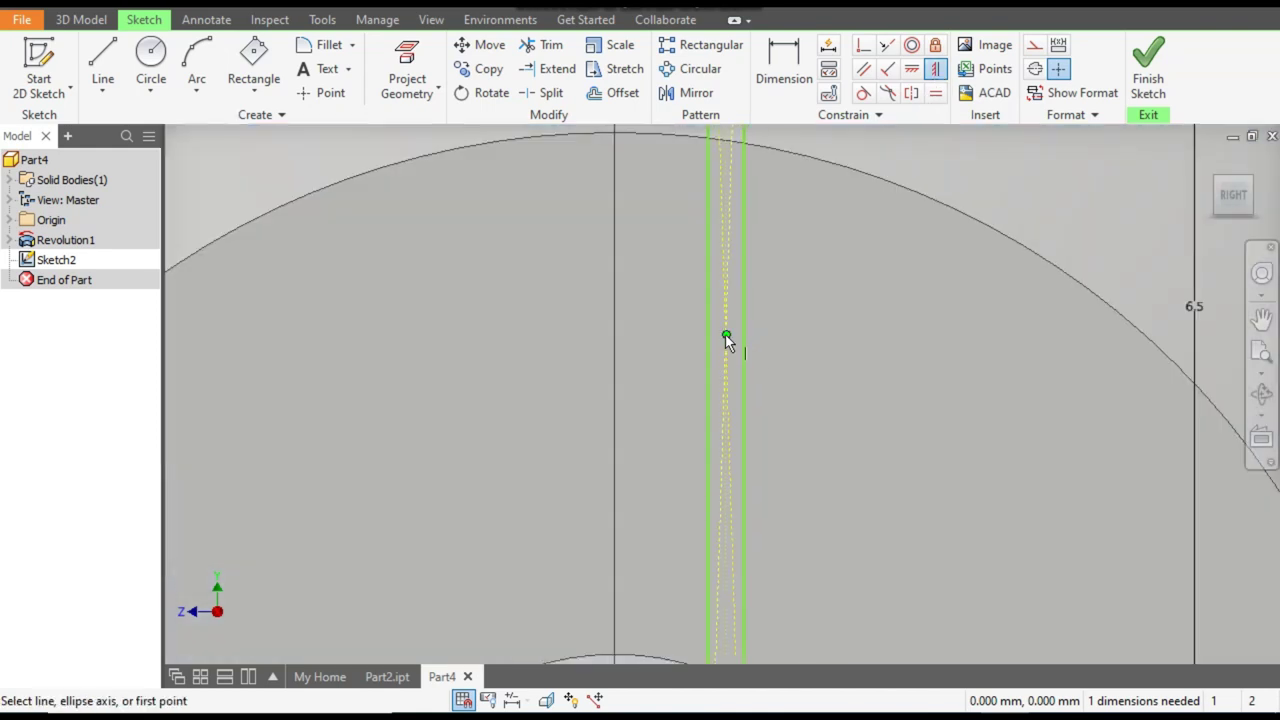
left_click(727, 337)
scroll(797, 266, "down", 4)
scroll(731, 500, "up", 3)
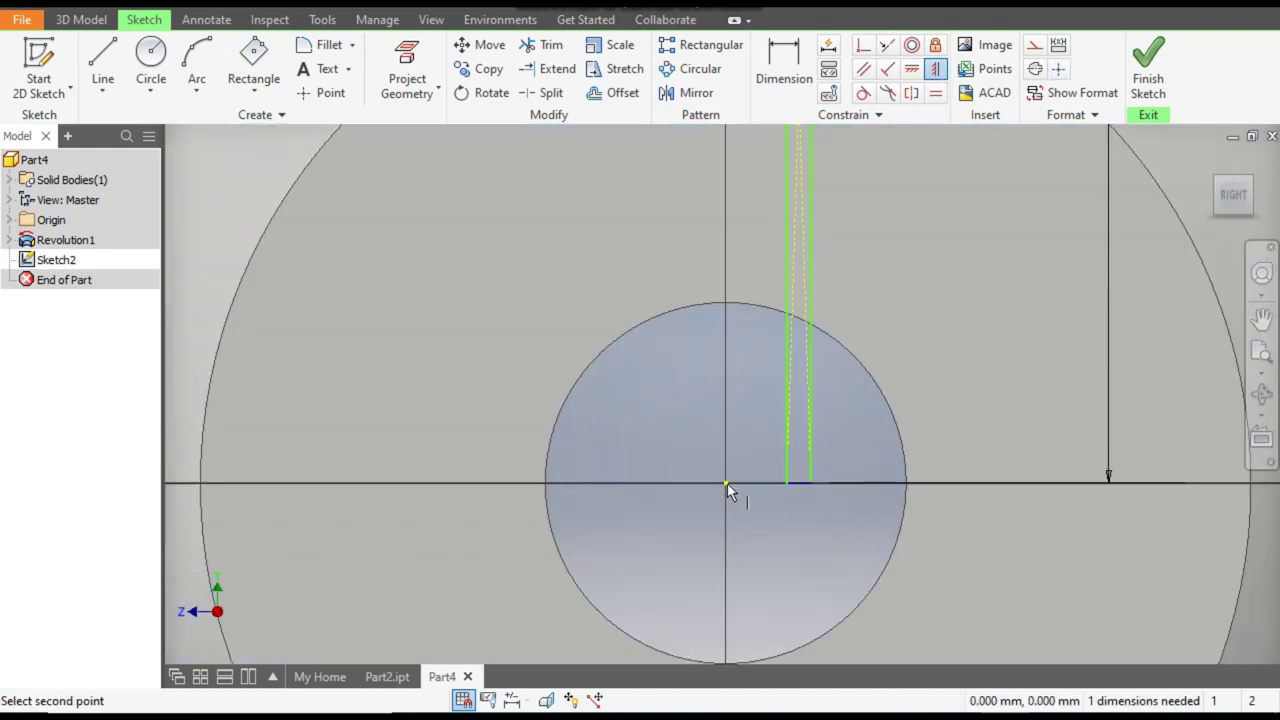
left_click(725, 483)
scroll(808, 440, "down", 5)
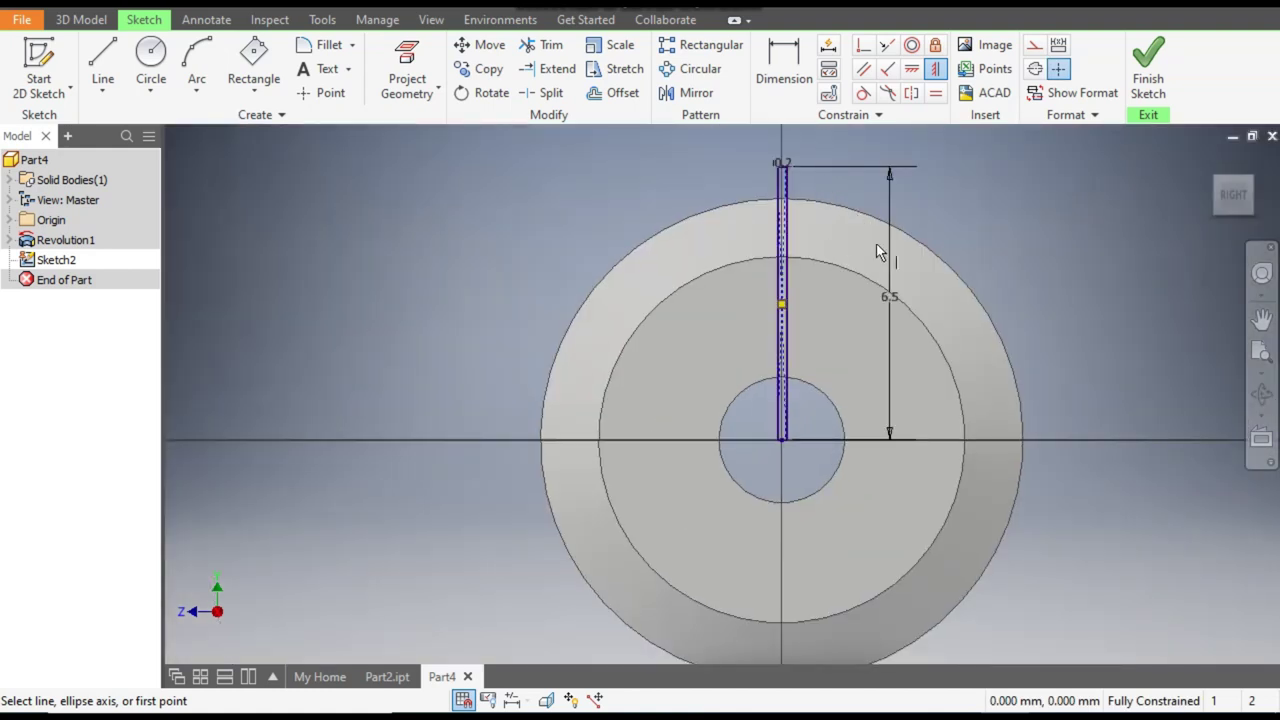
- Finish the sketch and extrude the slot rectangle as a 17 mm cut
left_click(1145, 75)
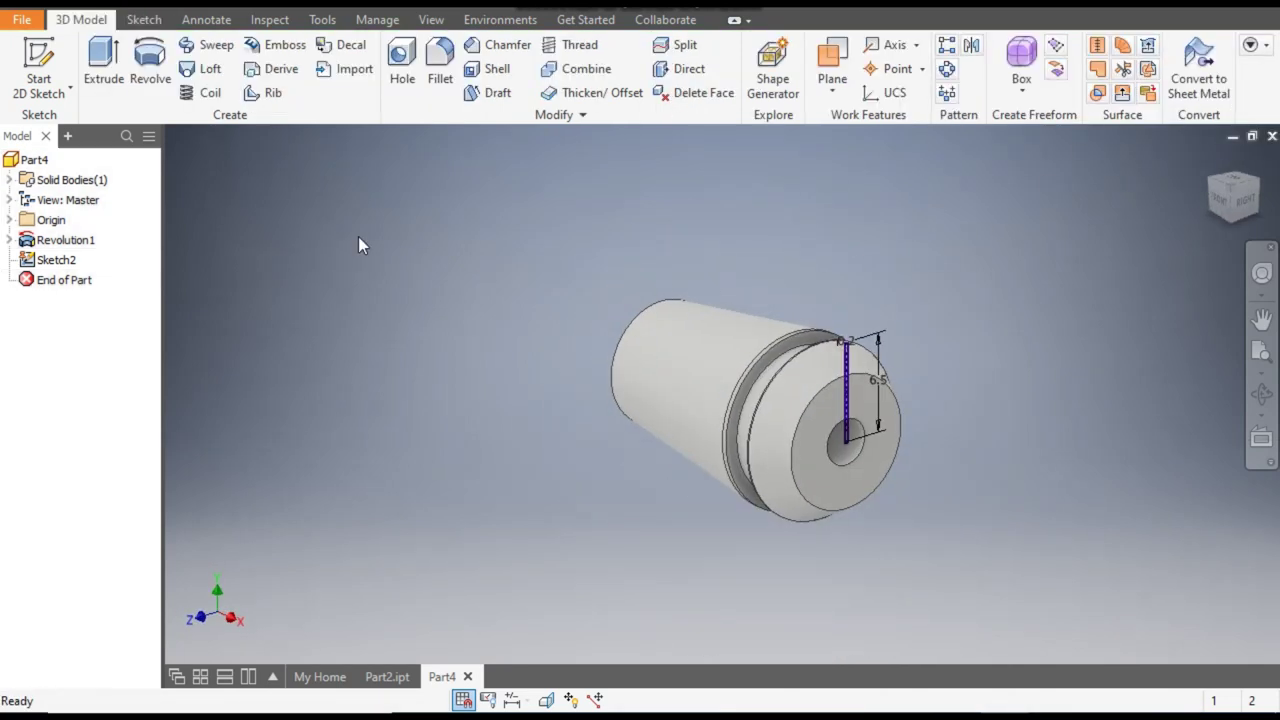
left_click(103, 65)
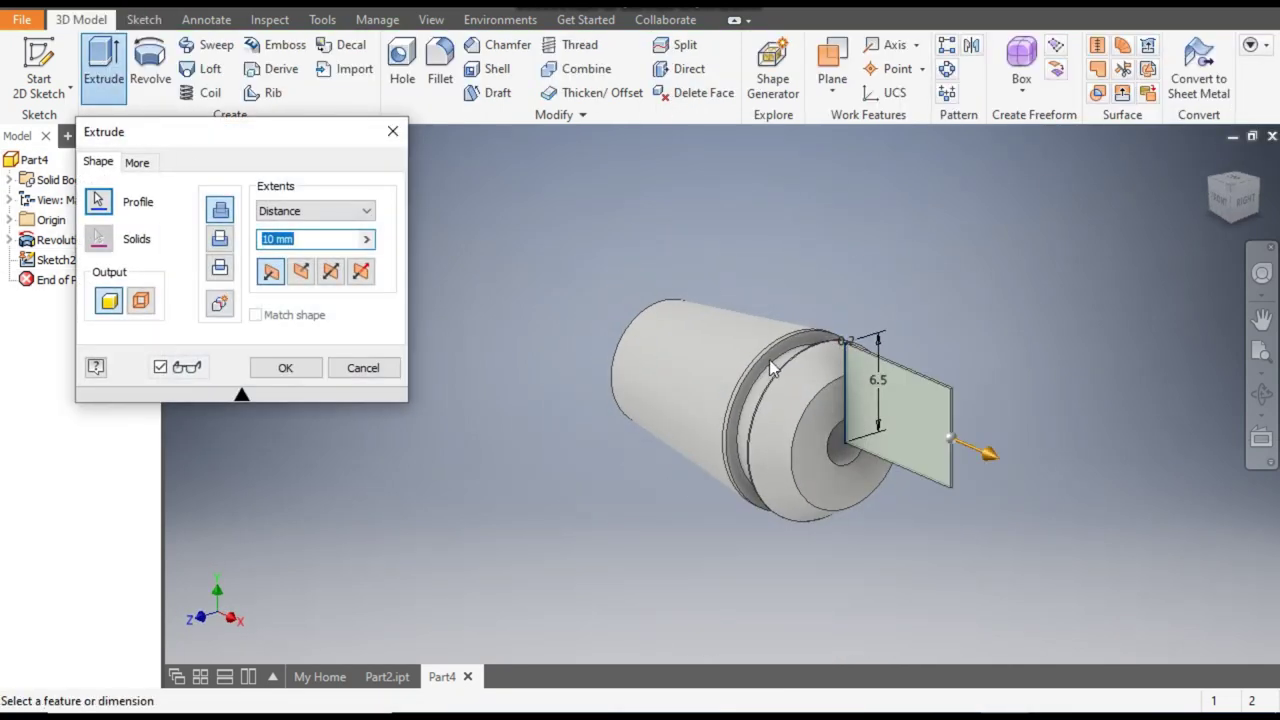
scroll(838, 391, "up", 2)
middle_click_drag(838, 391, 924, 417)
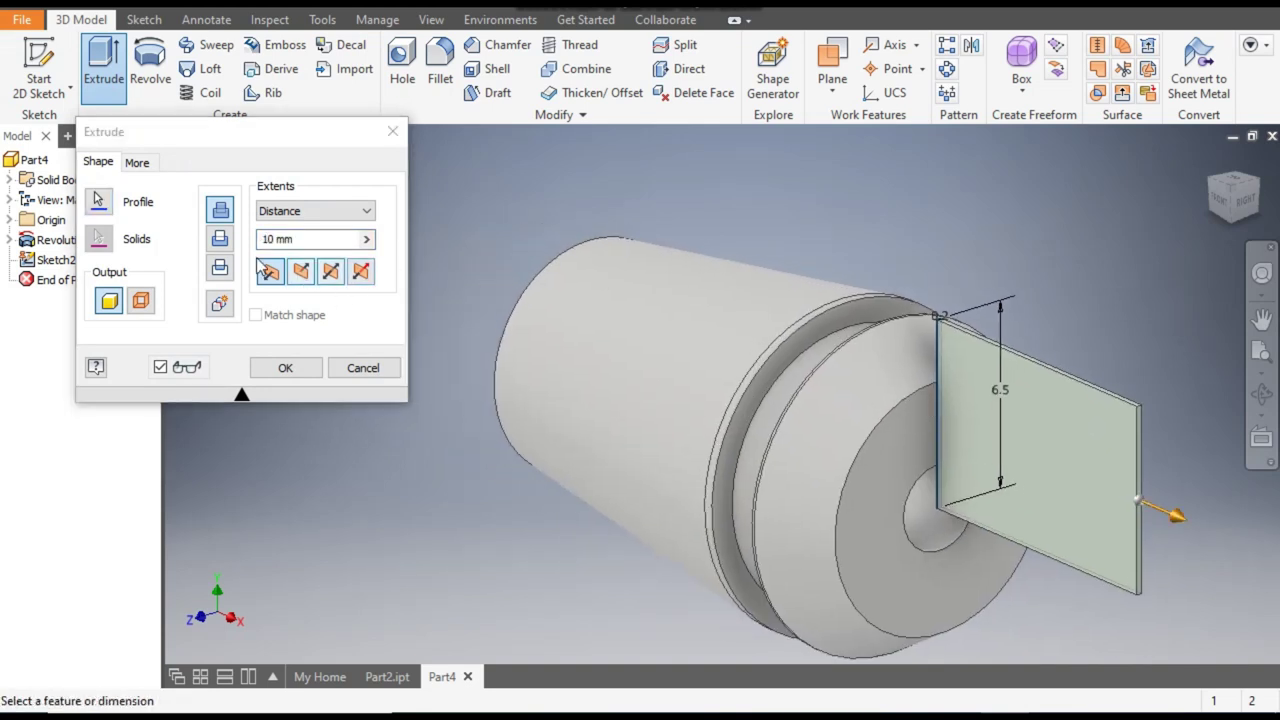
left_click(224, 250)
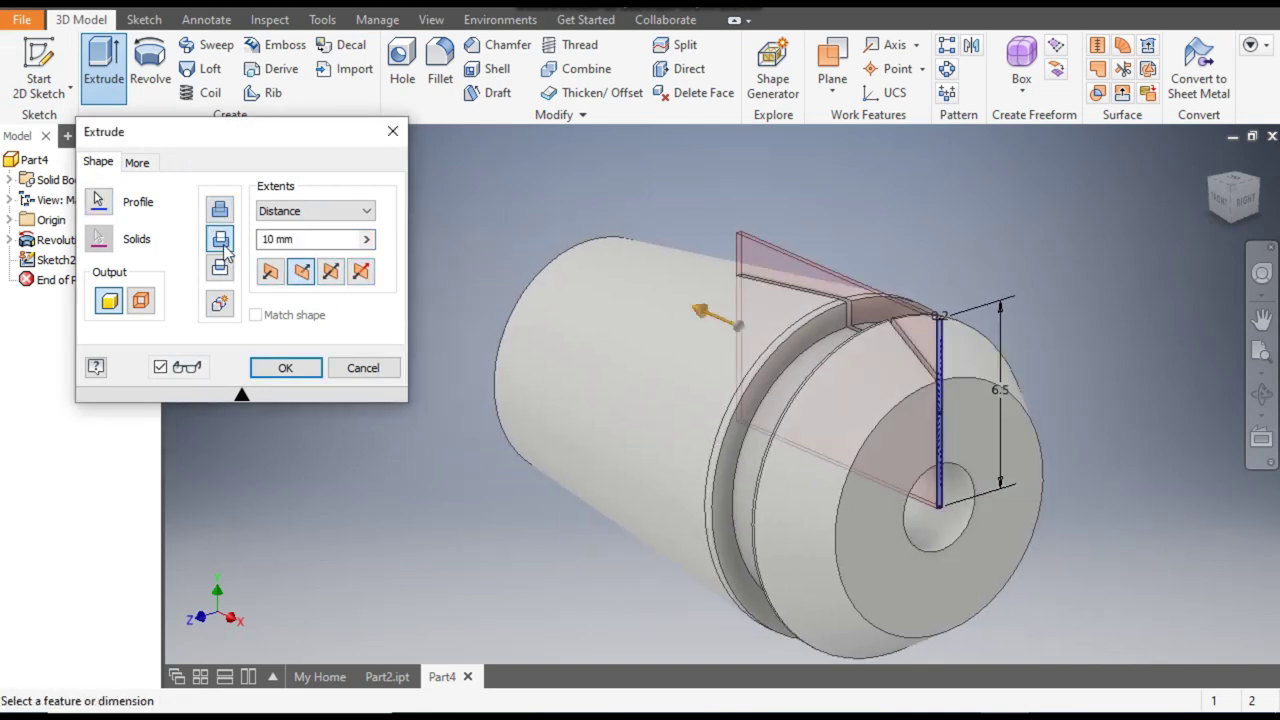
left_click_drag(294, 239, 260, 240)
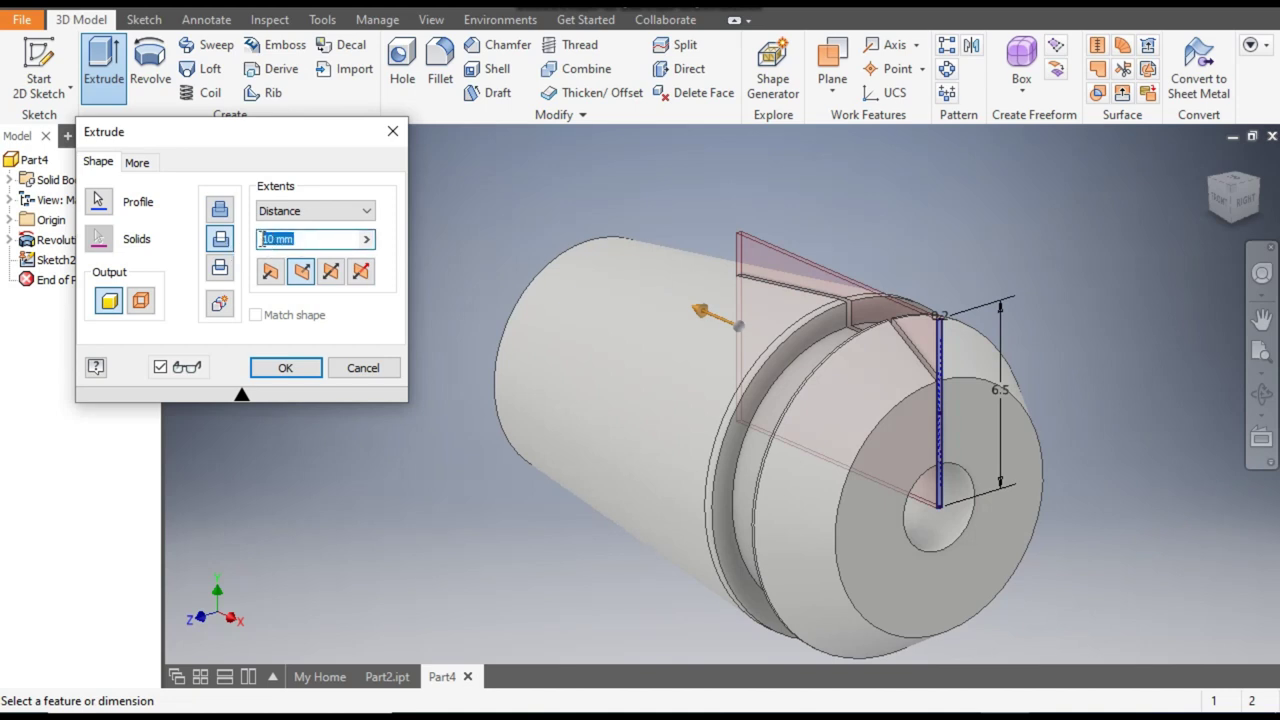
type("17")
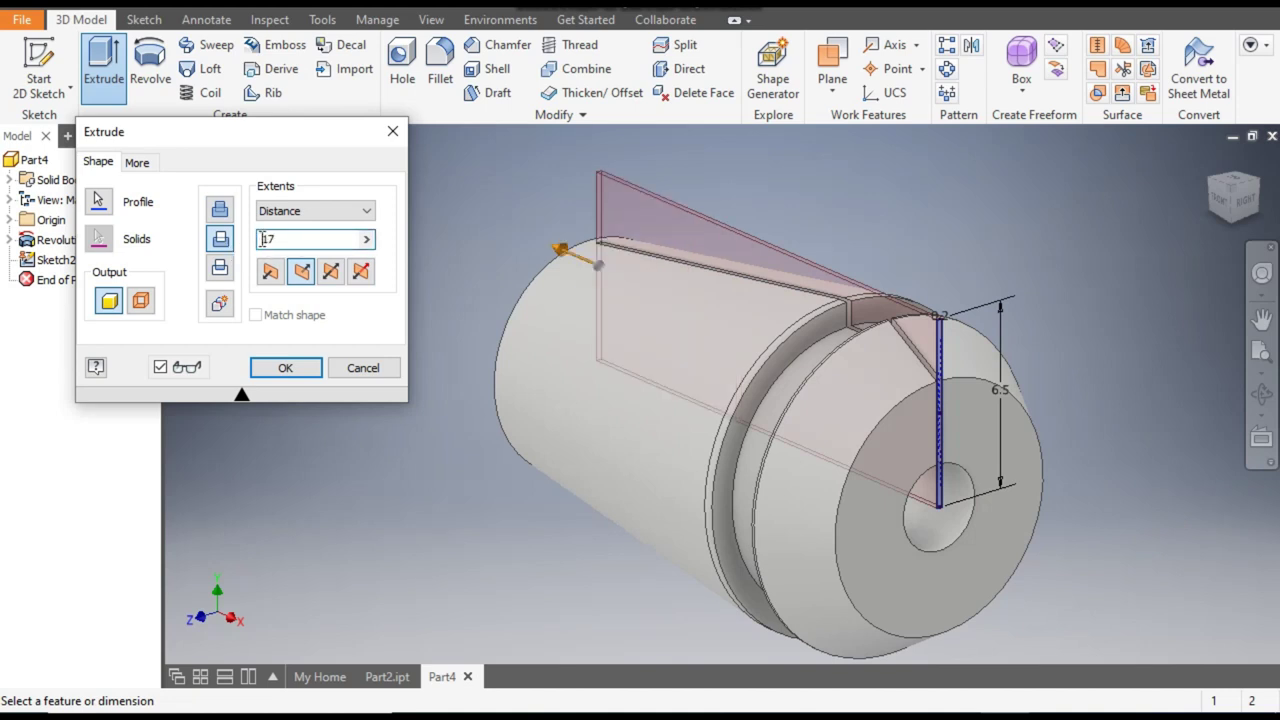
left_click(281, 368)
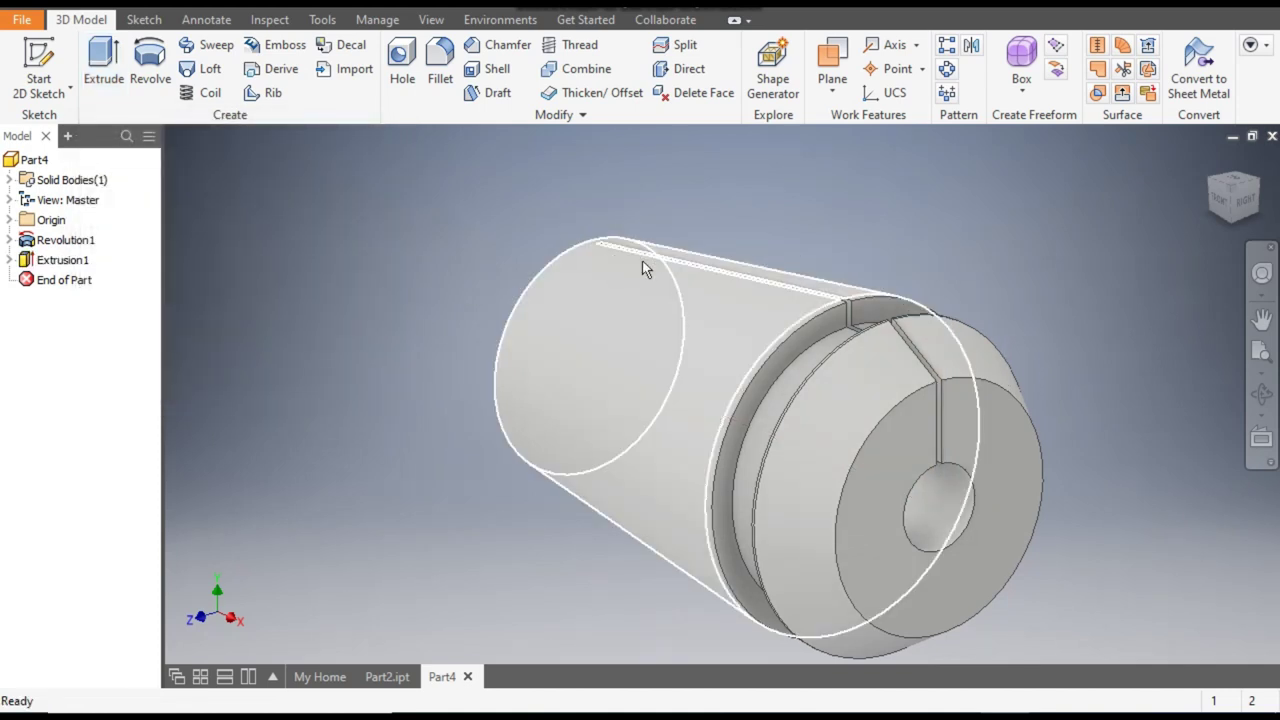
- Circular-pattern Extrusion1 with 8 instances around the collet's central axis
left_click(948, 76)
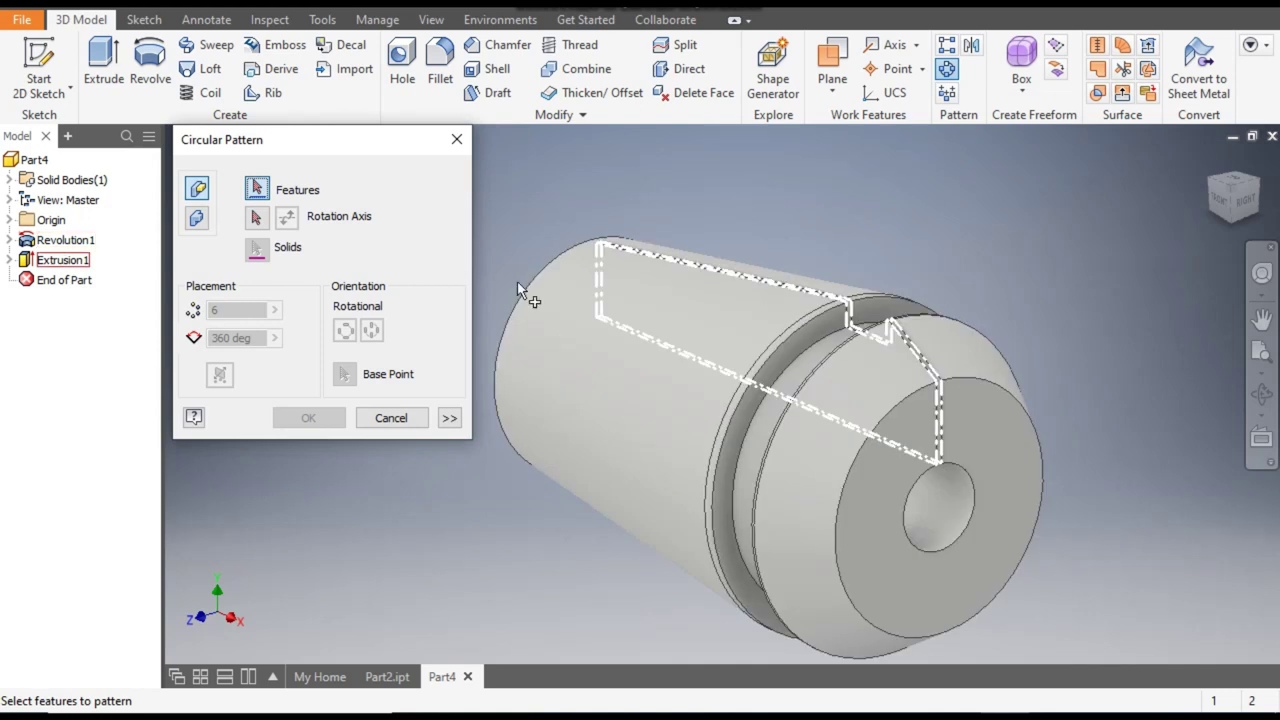
left_click(55, 260)
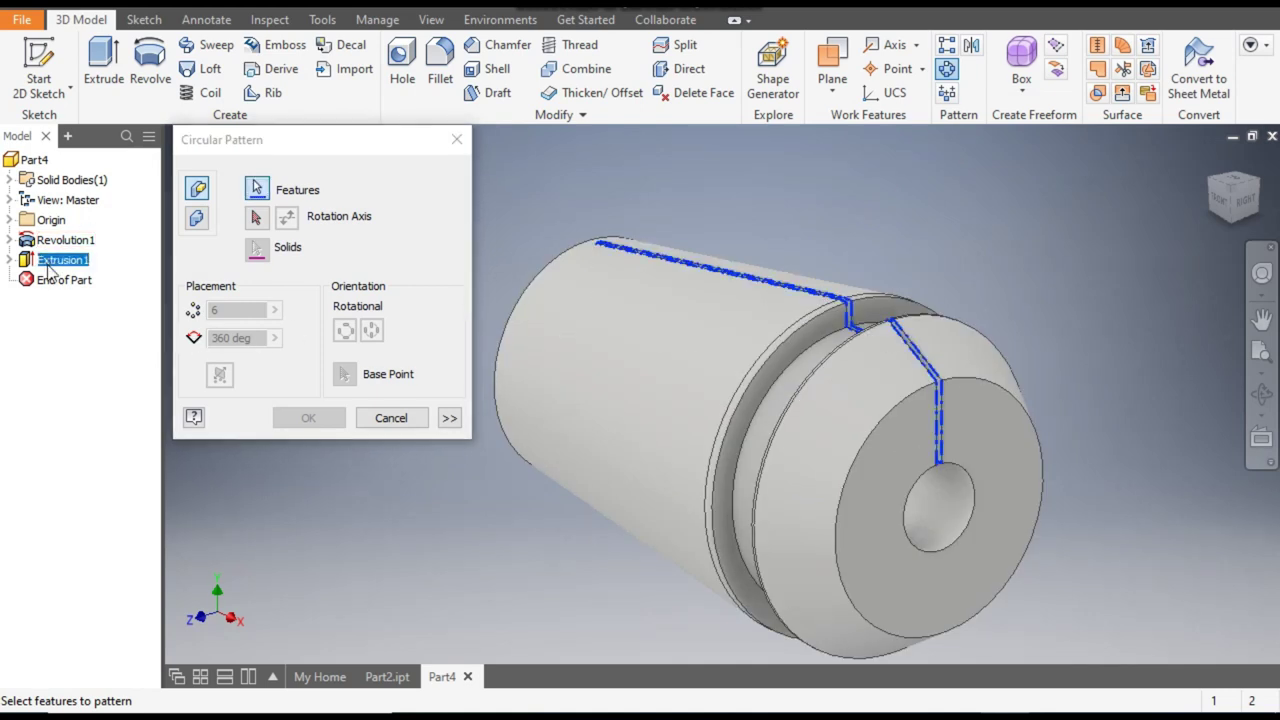
left_click(256, 219)
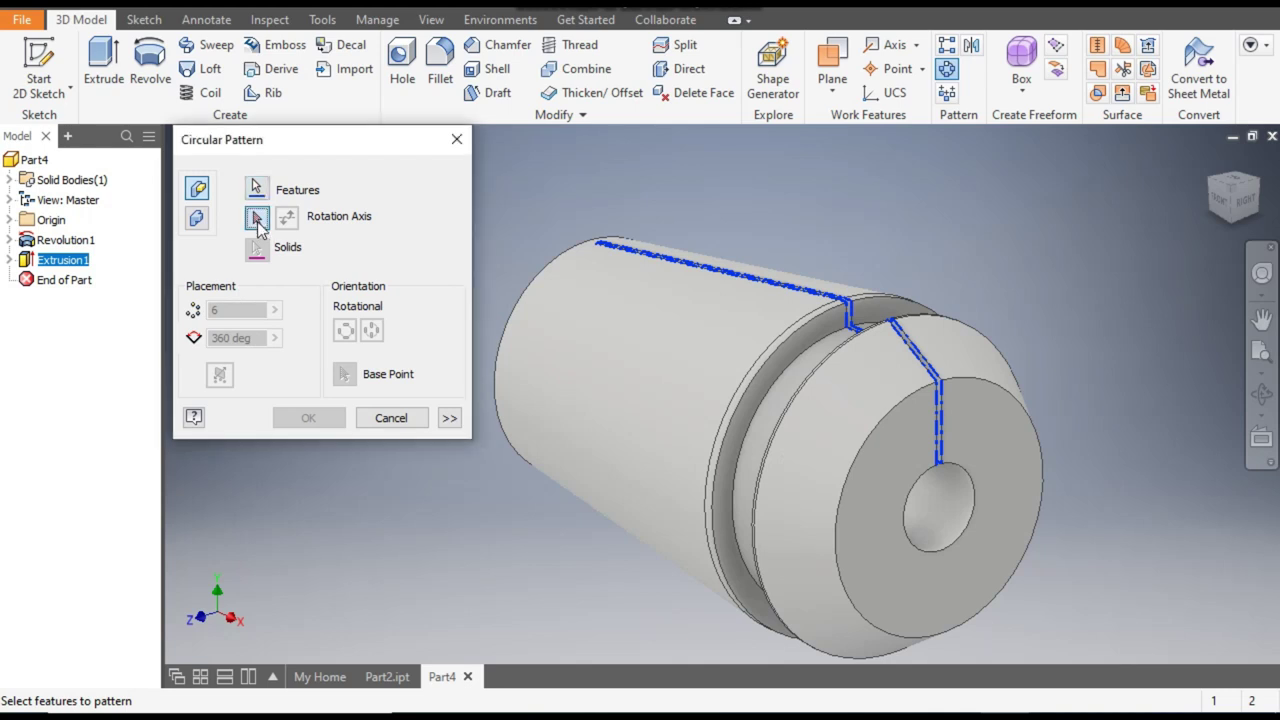
left_click(757, 380)
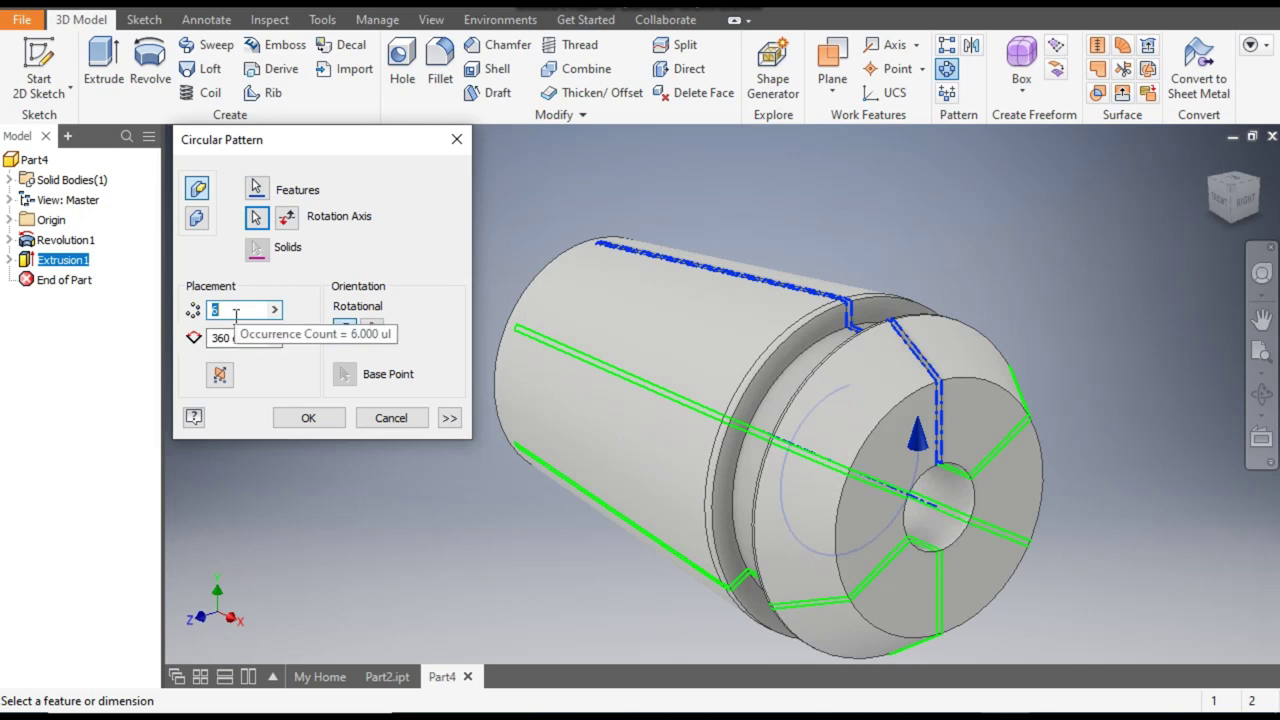
type("8")
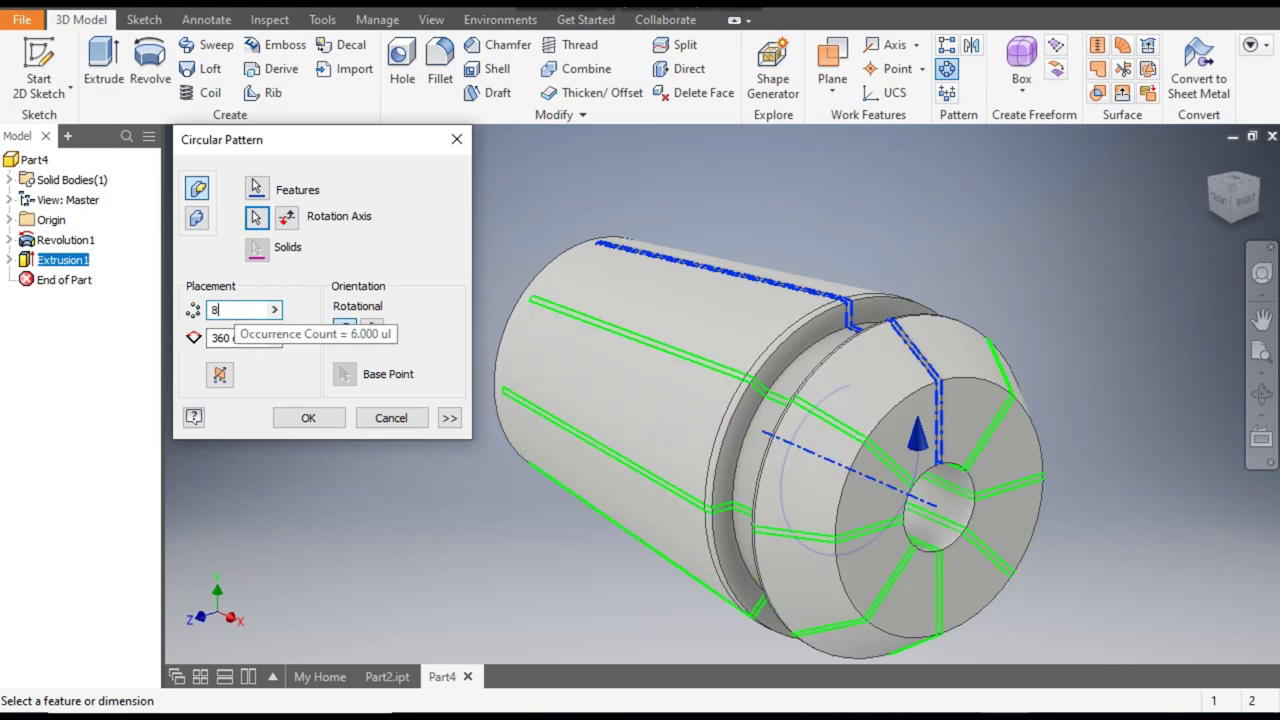
left_click(294, 424)
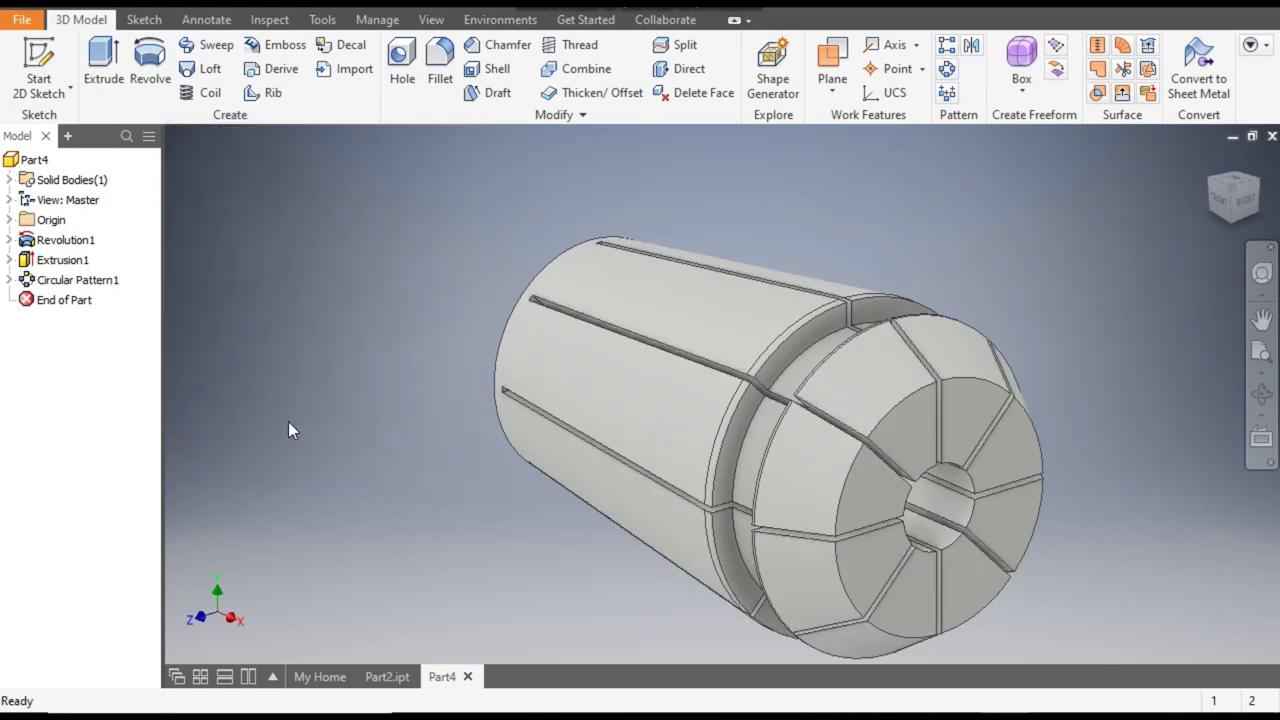
- Inspect the slotted collet from several ViewCube angles, then select its narrow end face
left_click(1262, 318)
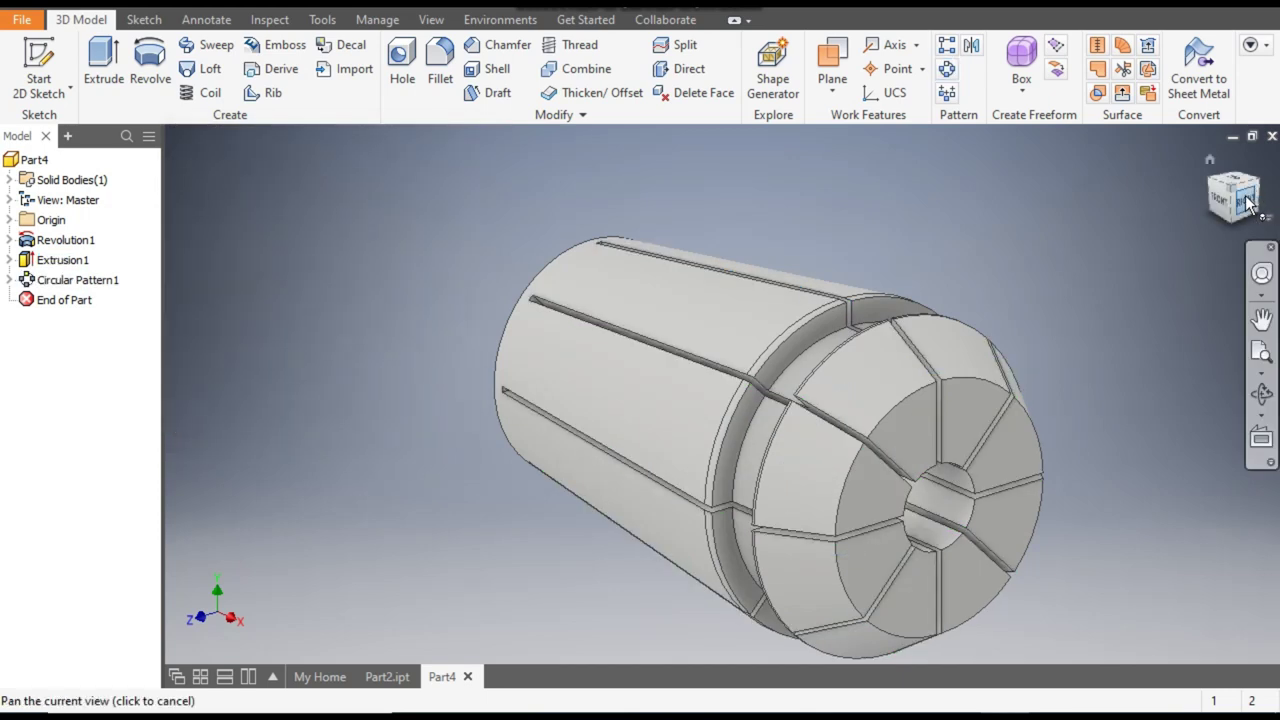
left_click_drag(1225, 280, 1165, 271)
left_click(1238, 198)
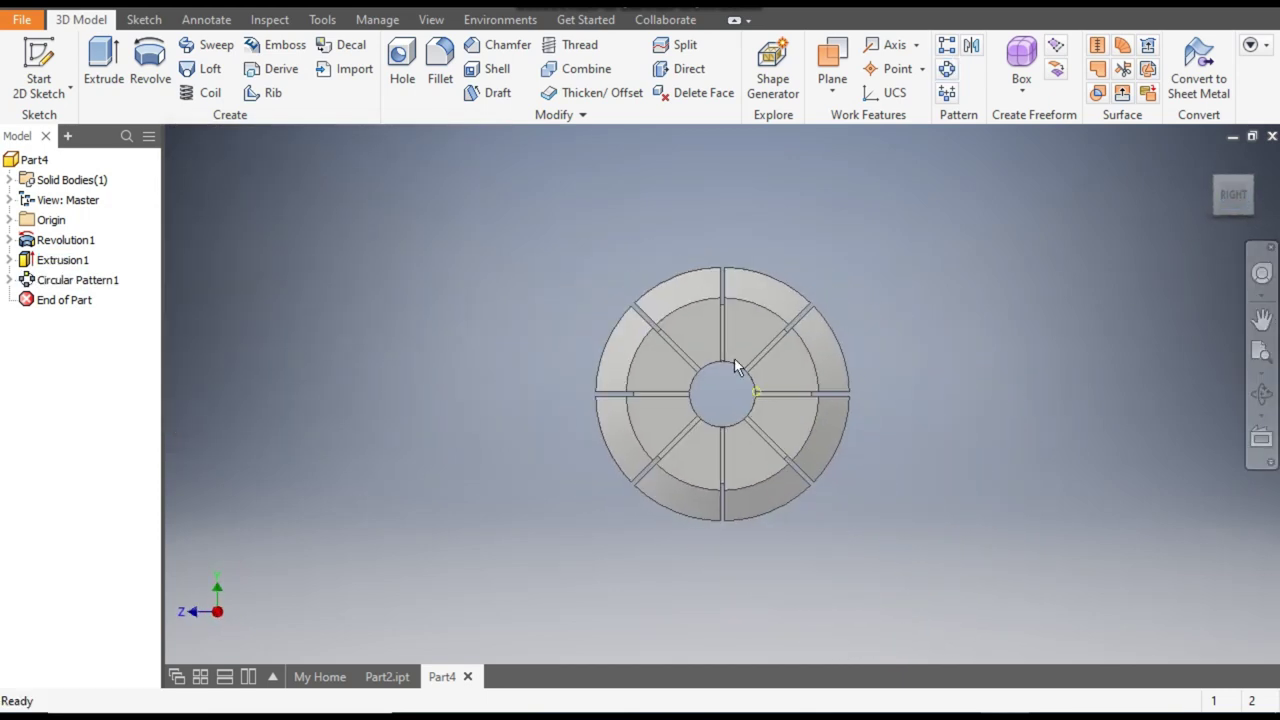
left_click(1215, 181)
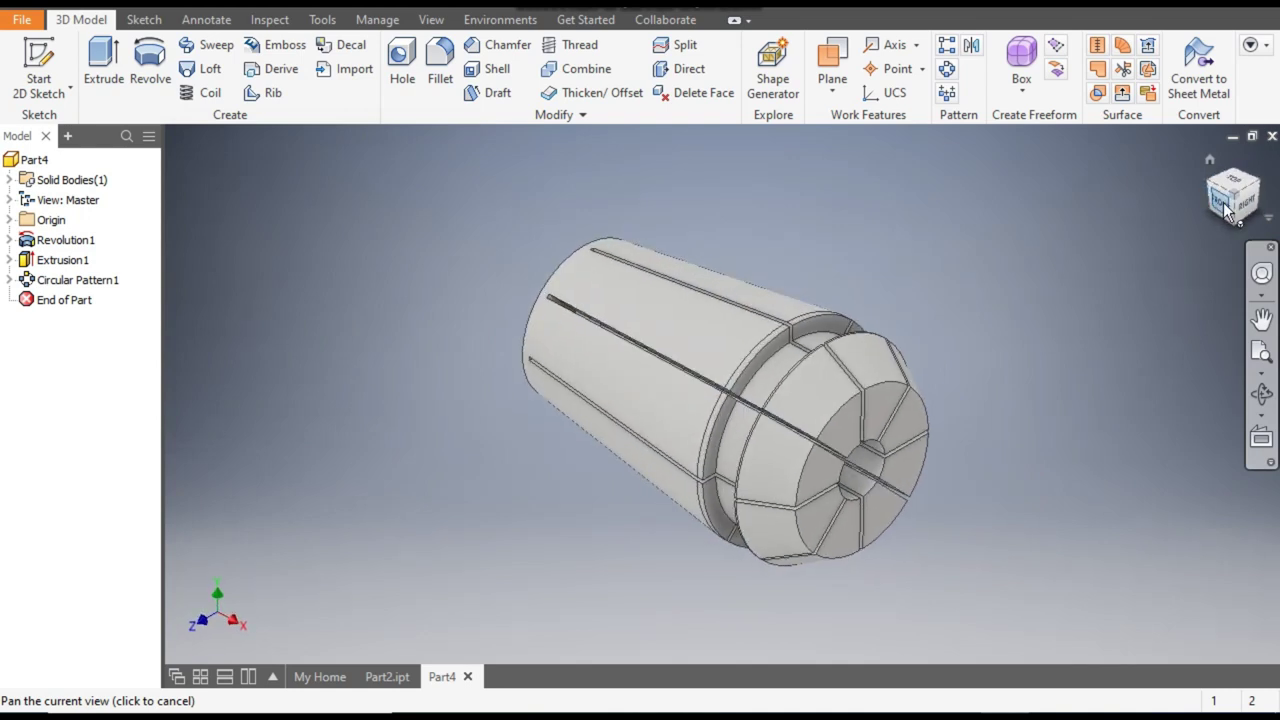
left_click(1223, 202)
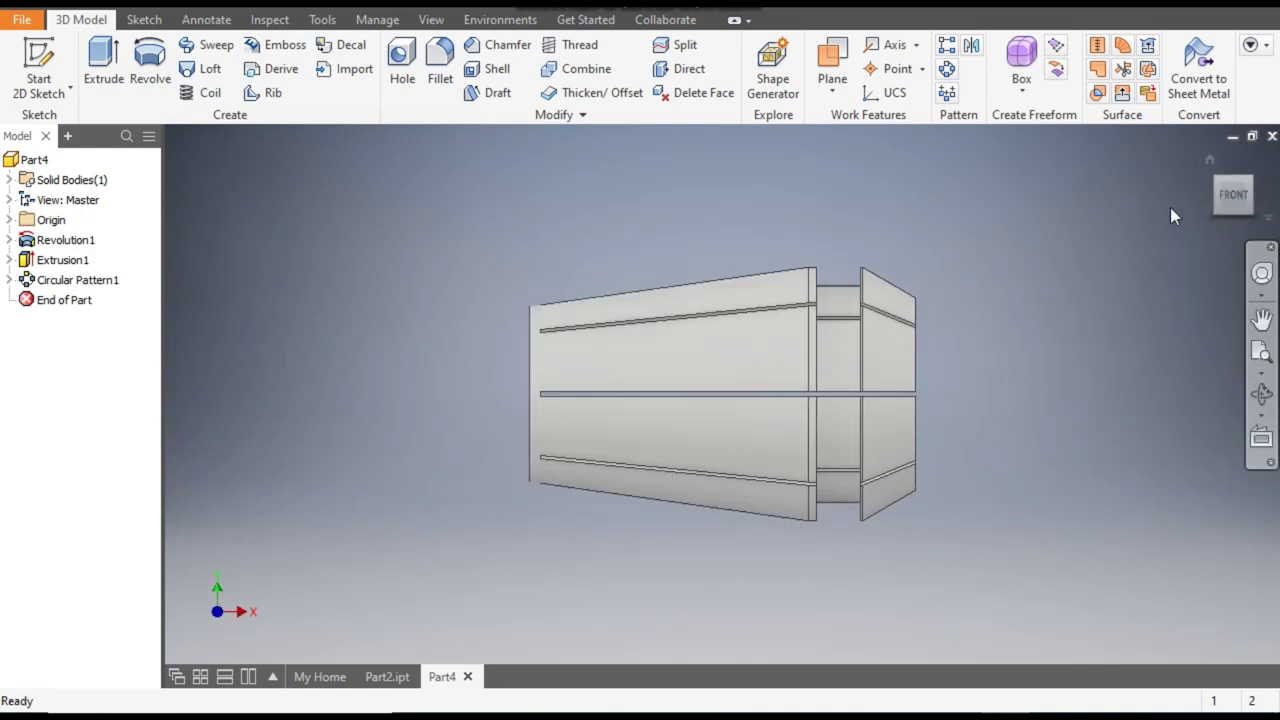
left_click(1212, 178)
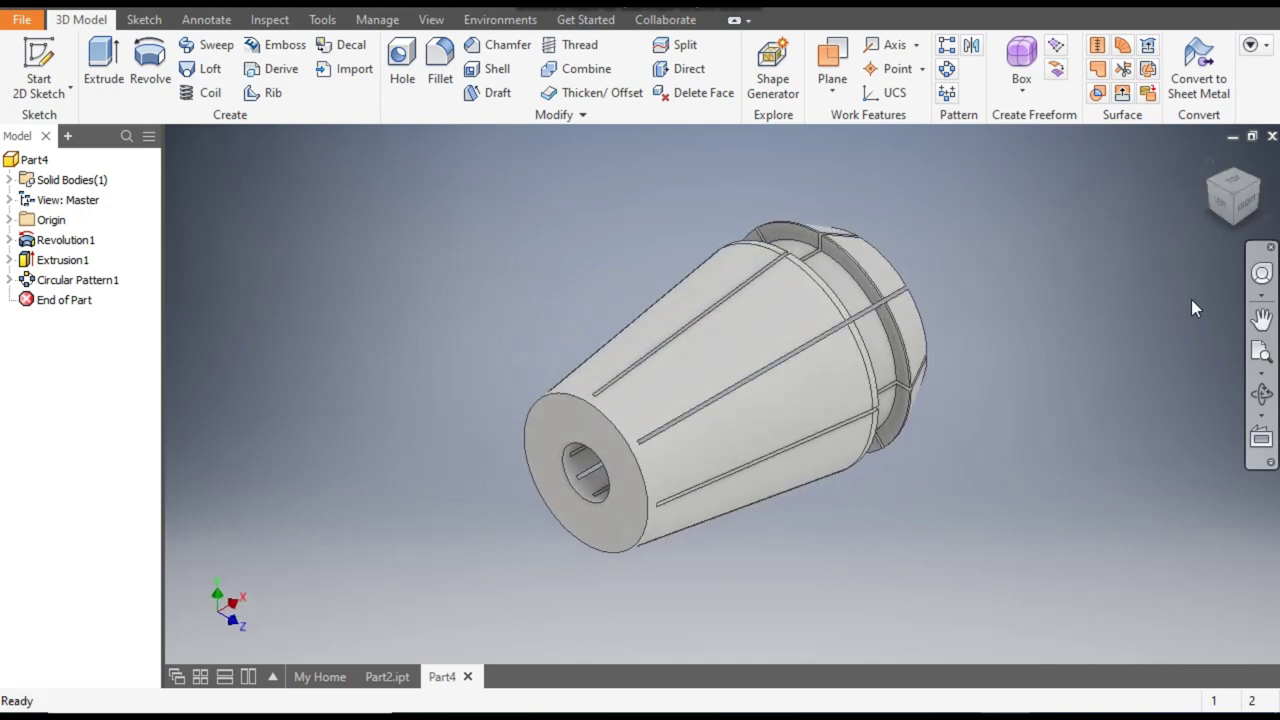
left_click(550, 431)
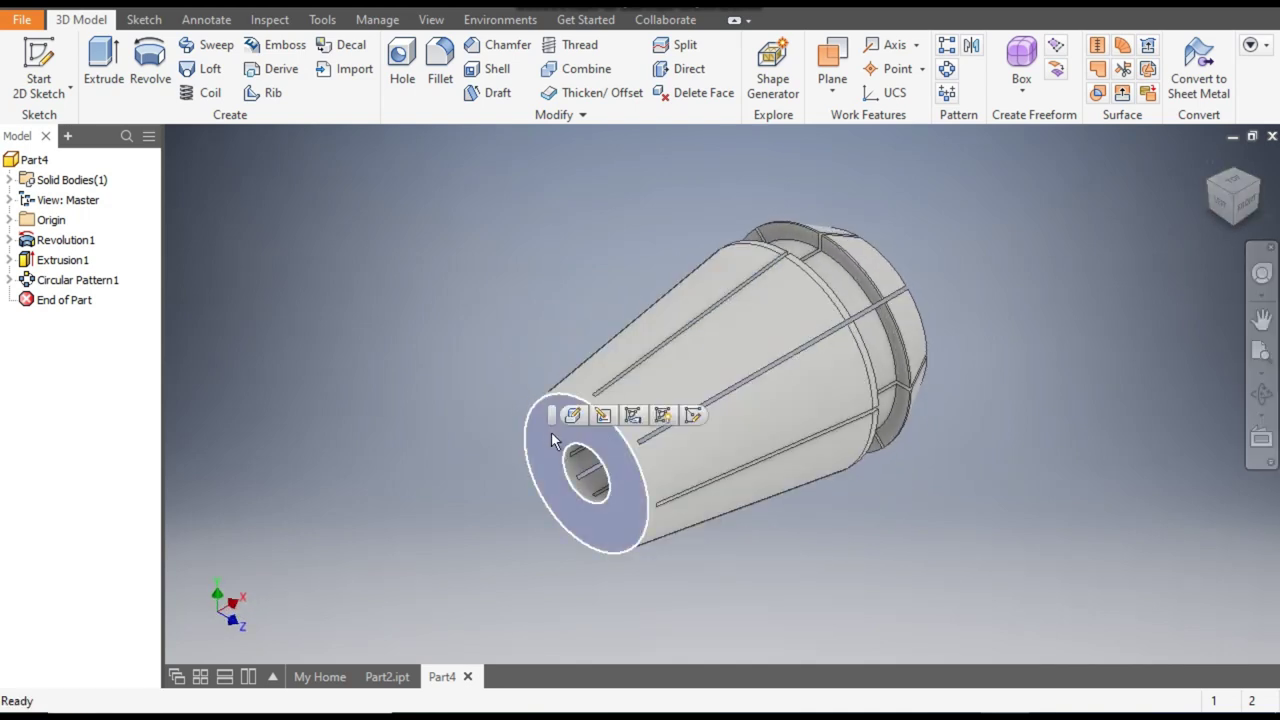
- Start a sketch on the narrow end and draw a vertical line from the origin to the inner ring
left_click(691, 415)
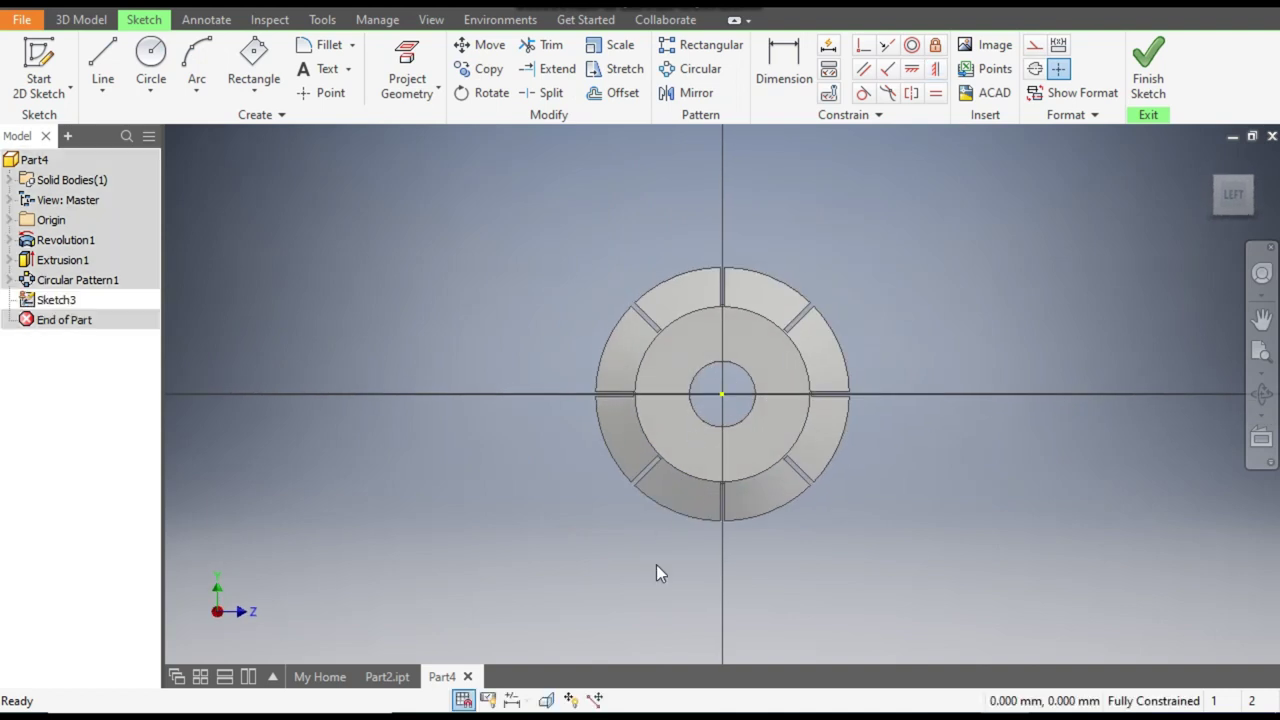
scroll(736, 527, "up", 4)
scroll(757, 651, "down", 2)
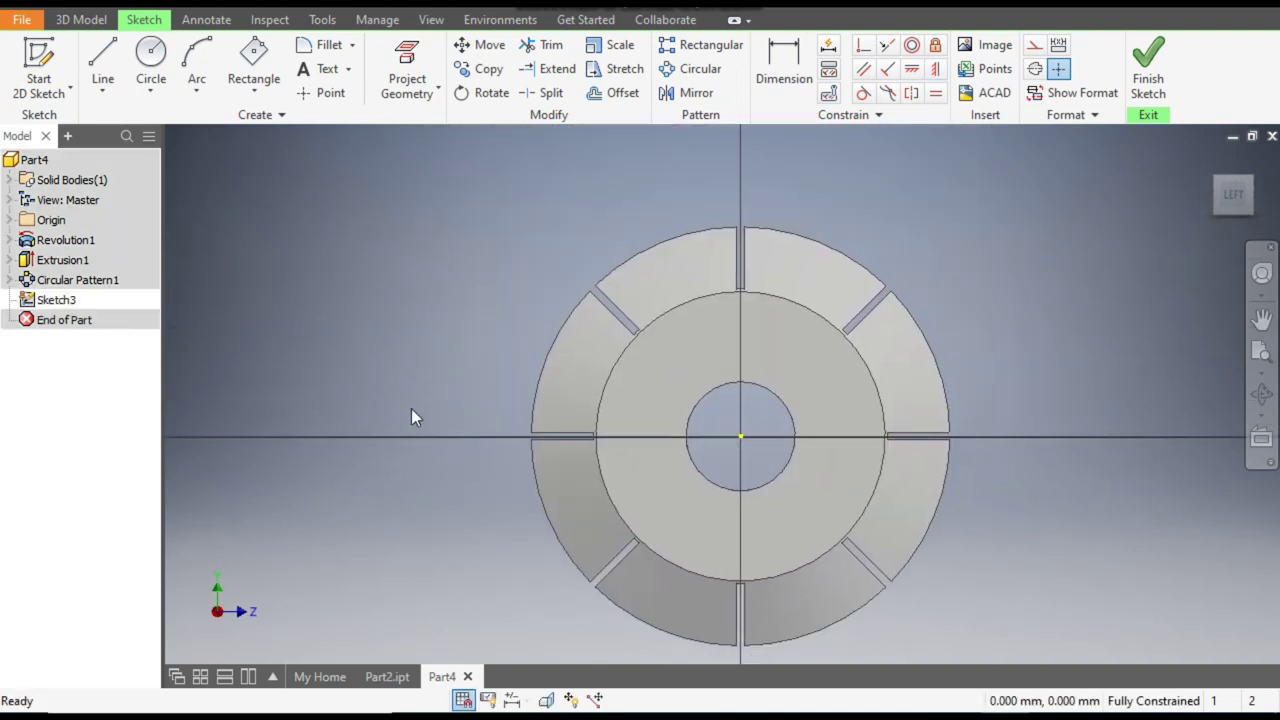
left_click(102, 65)
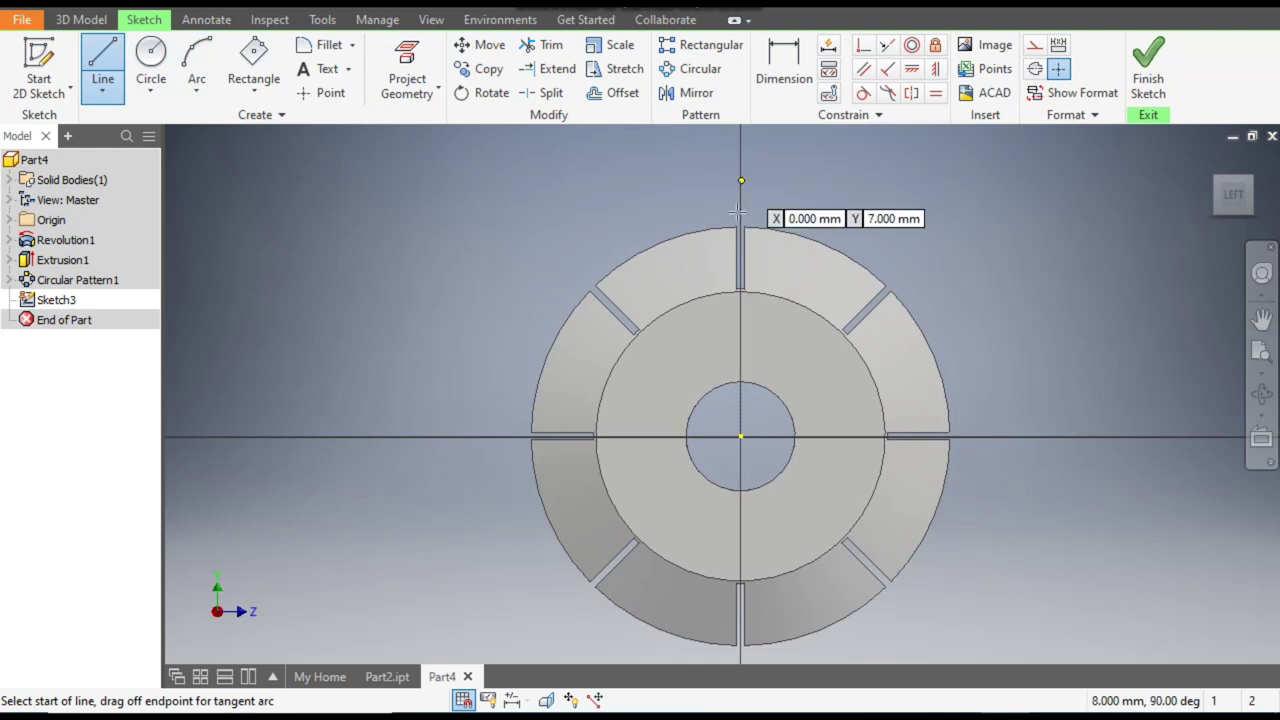
left_click(741, 436)
scroll(760, 355, "up", 3)
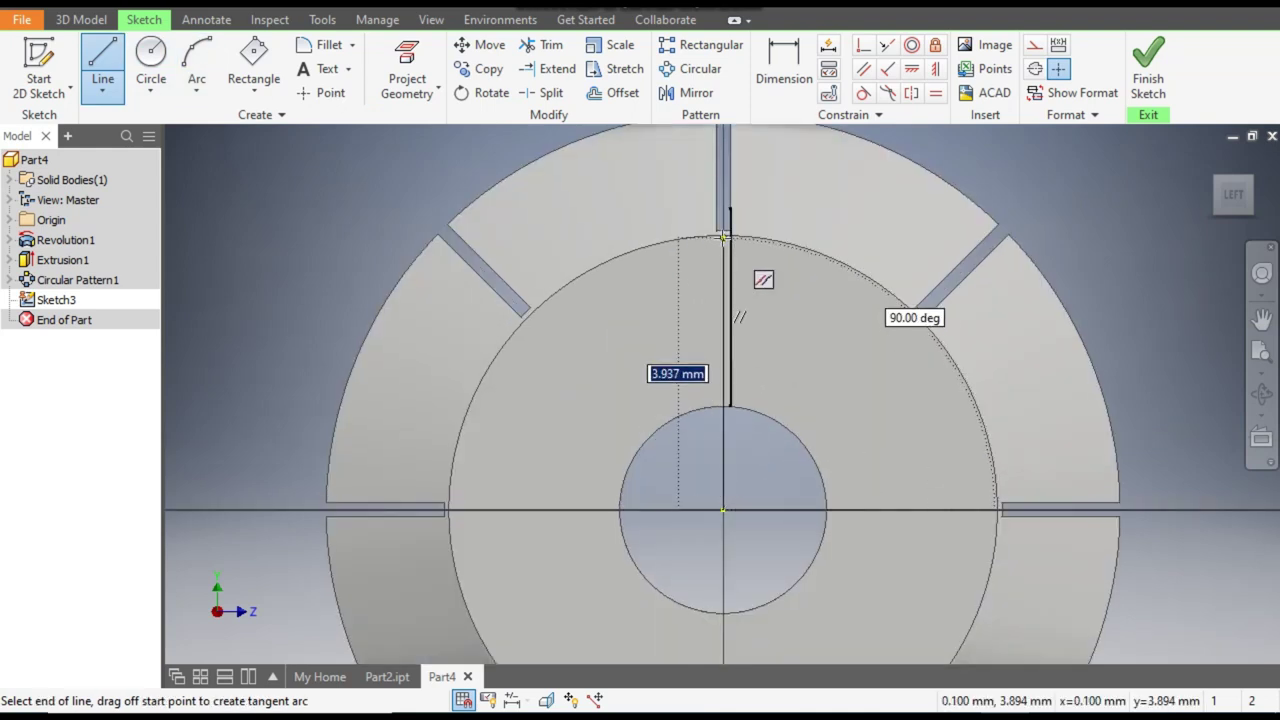
scroll(723, 237, "up", 5)
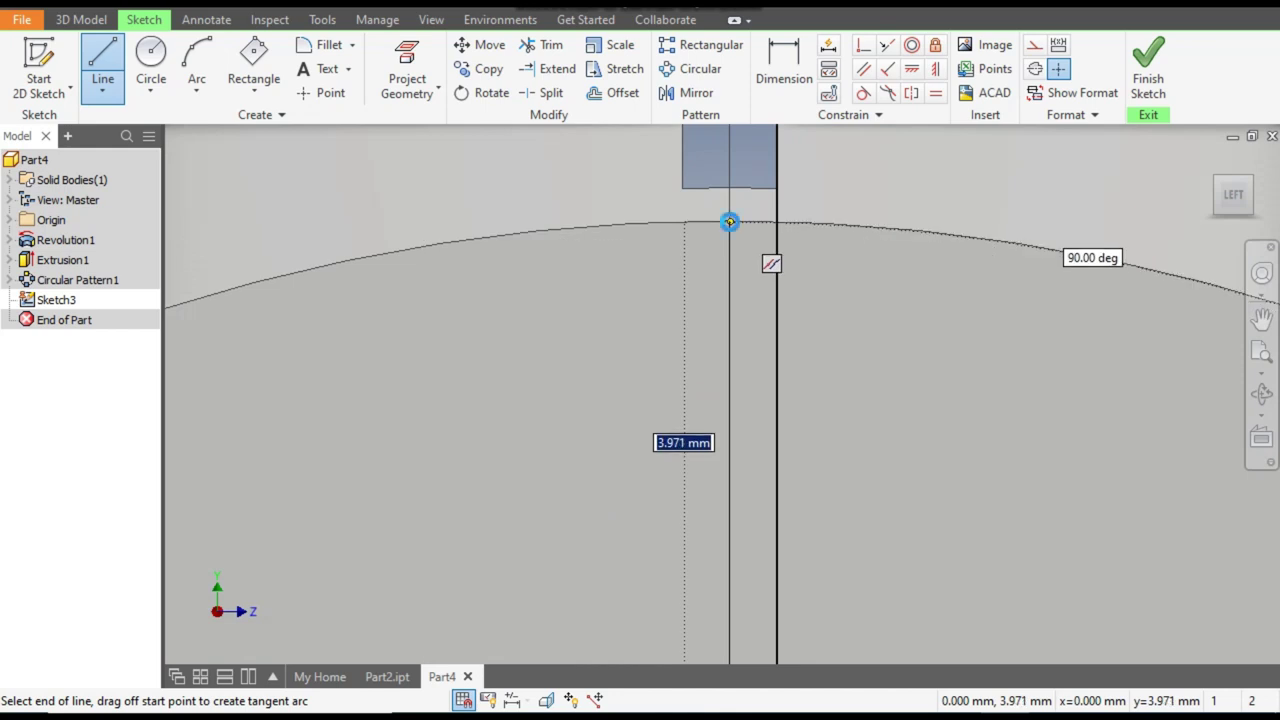
left_click(729, 222)
scroll(660, 317, "down", 5)
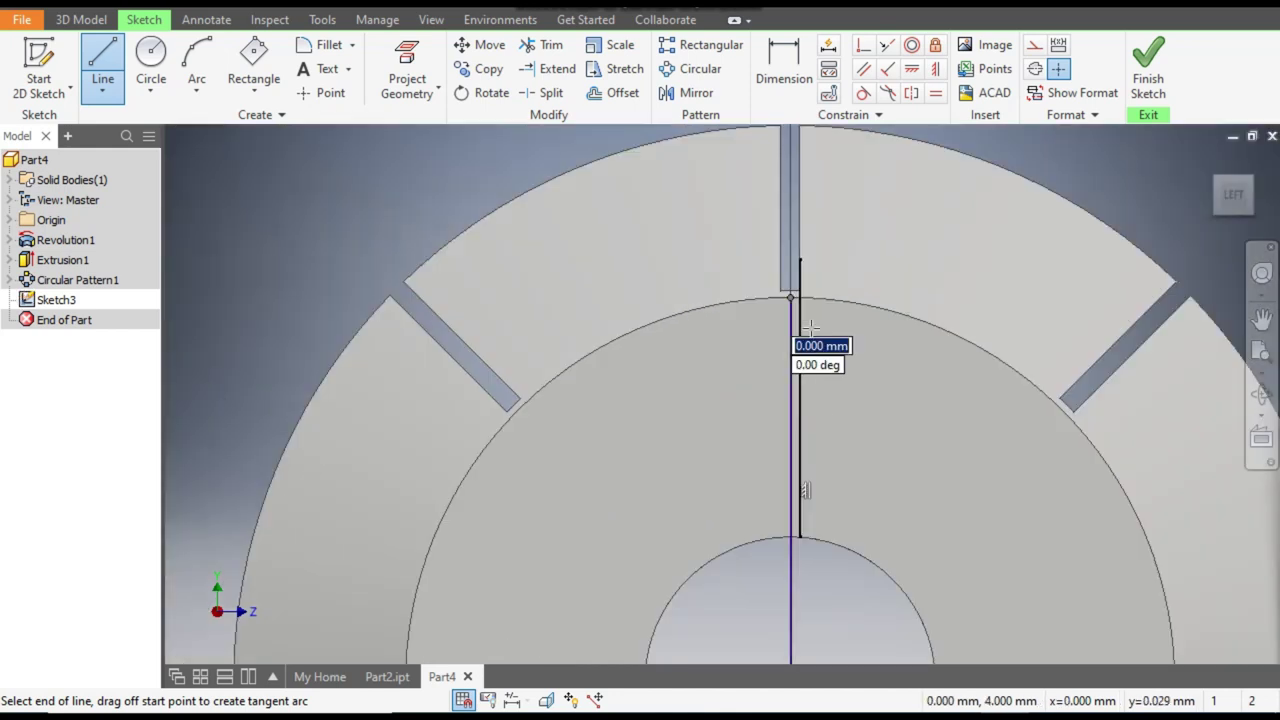
key("Escape")
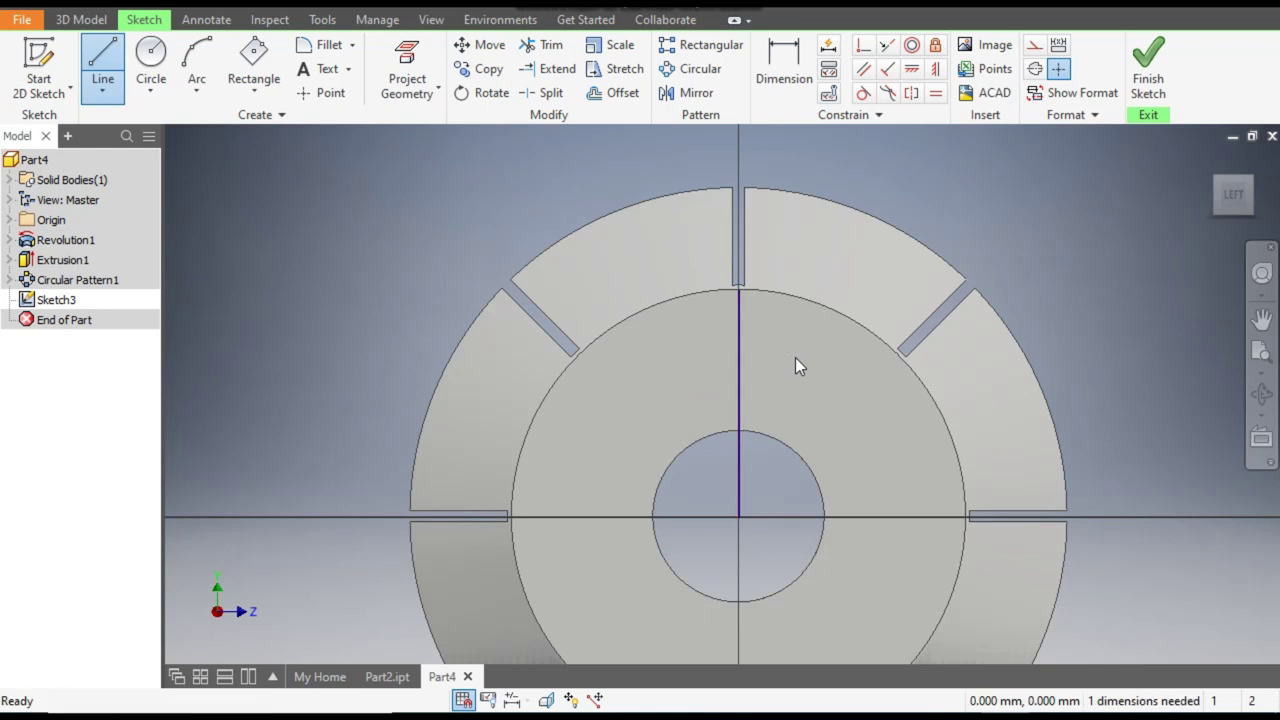
- Draw a second, slanted line out from the sketch origin
left_click(102, 65)
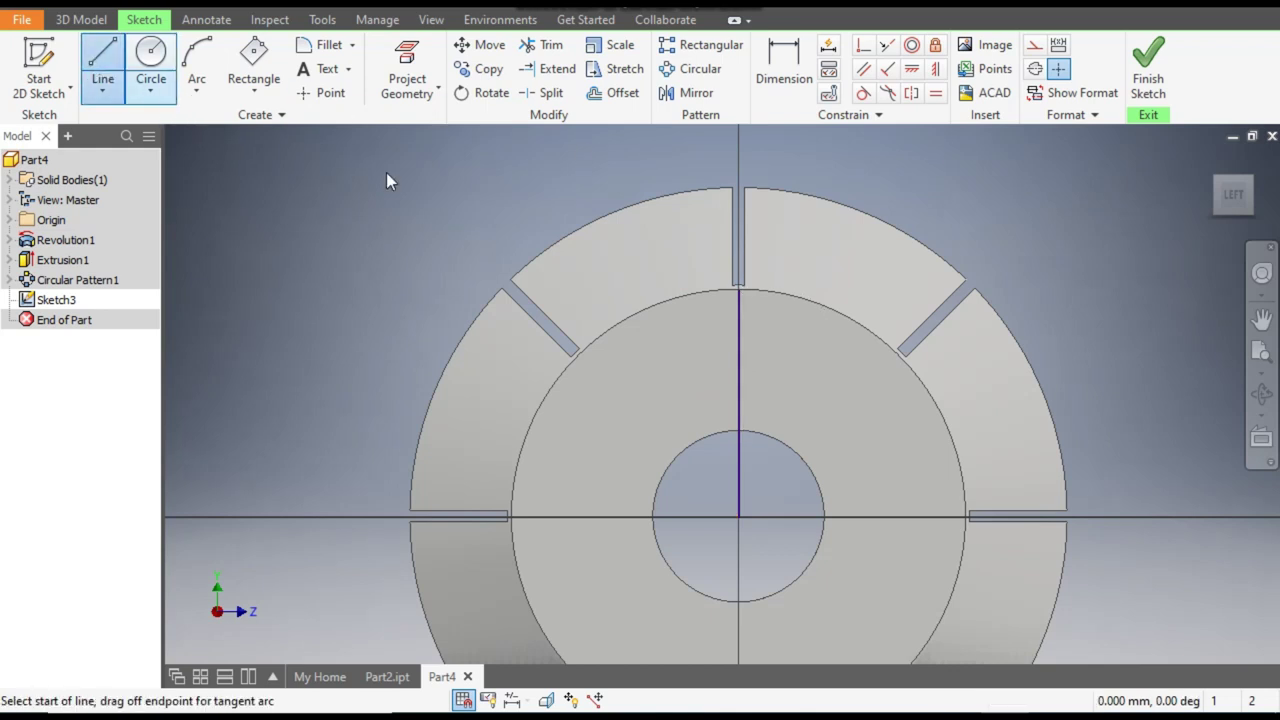
left_click(738, 517)
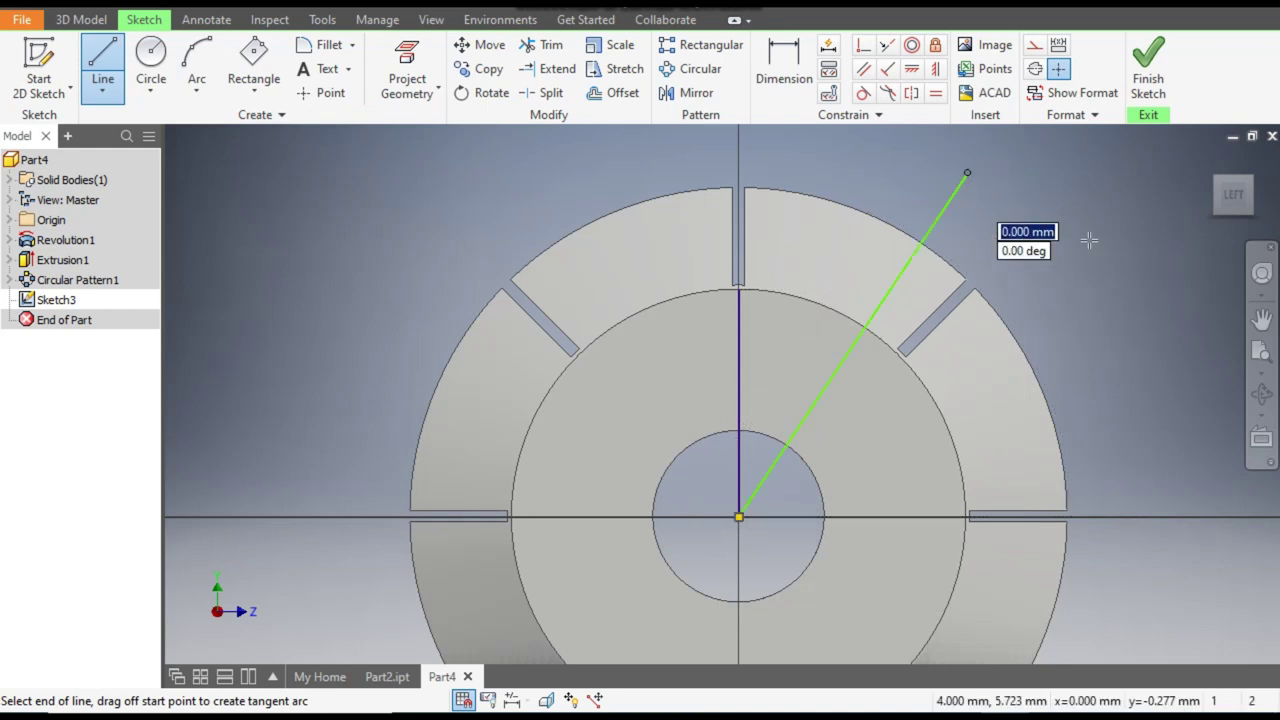
key("Escape")
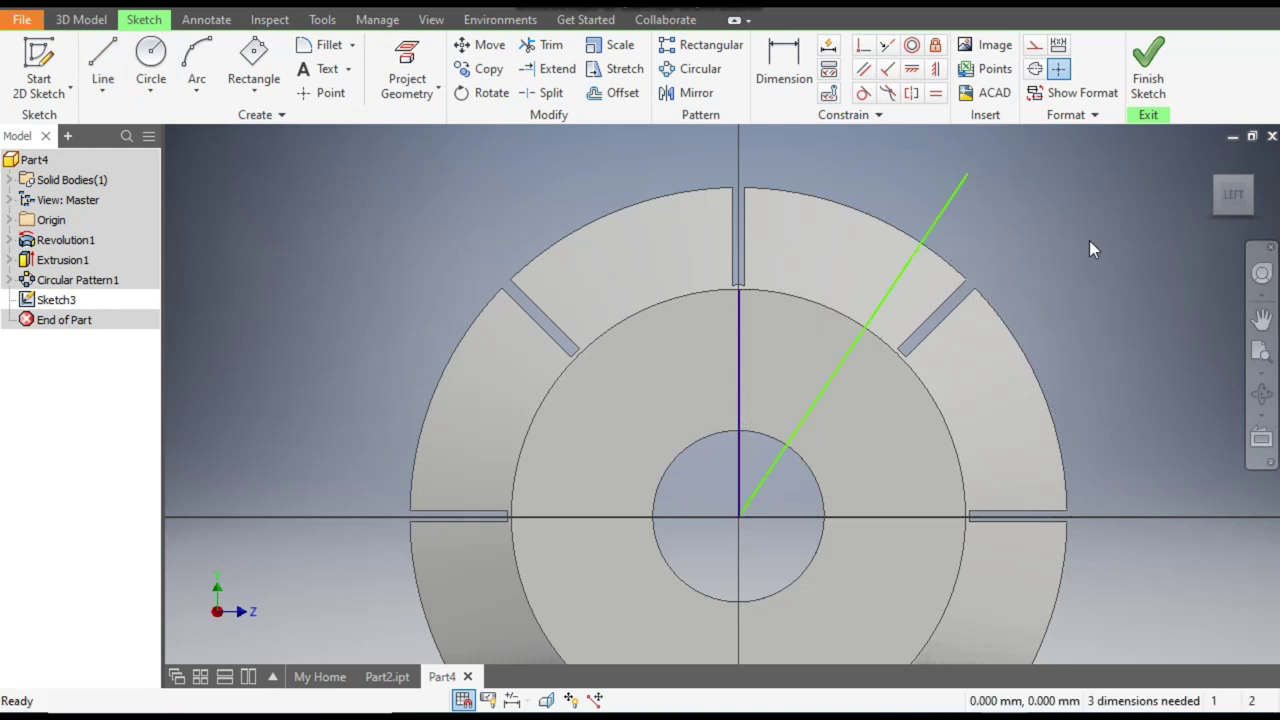
- Dimension the angle between the slanted and vertical lines to 22.5°
mouse_move(743, 341)
left_mouse_down()
mouse_move(777, 337)
mouse_move(777, 297)
left_mouse_up()
key("Escape")
left_click(784, 68)
left_click(893, 289)
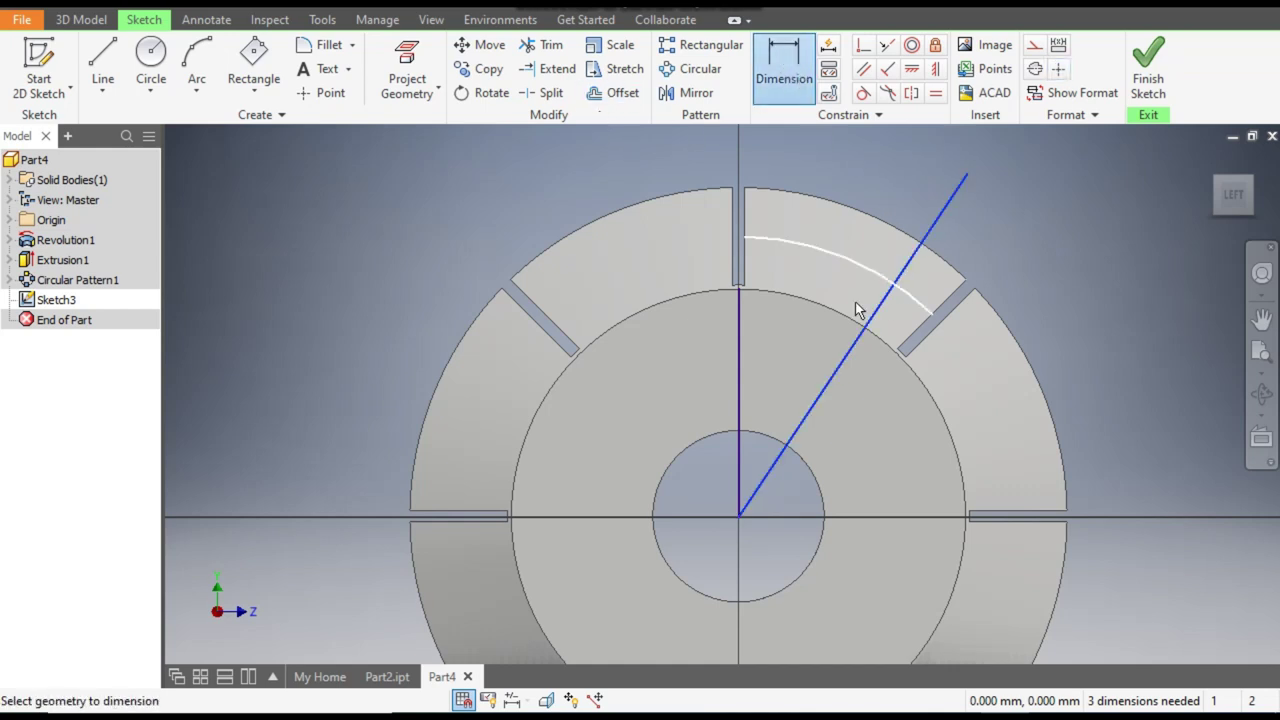
left_click(740, 362)
left_click(792, 344)
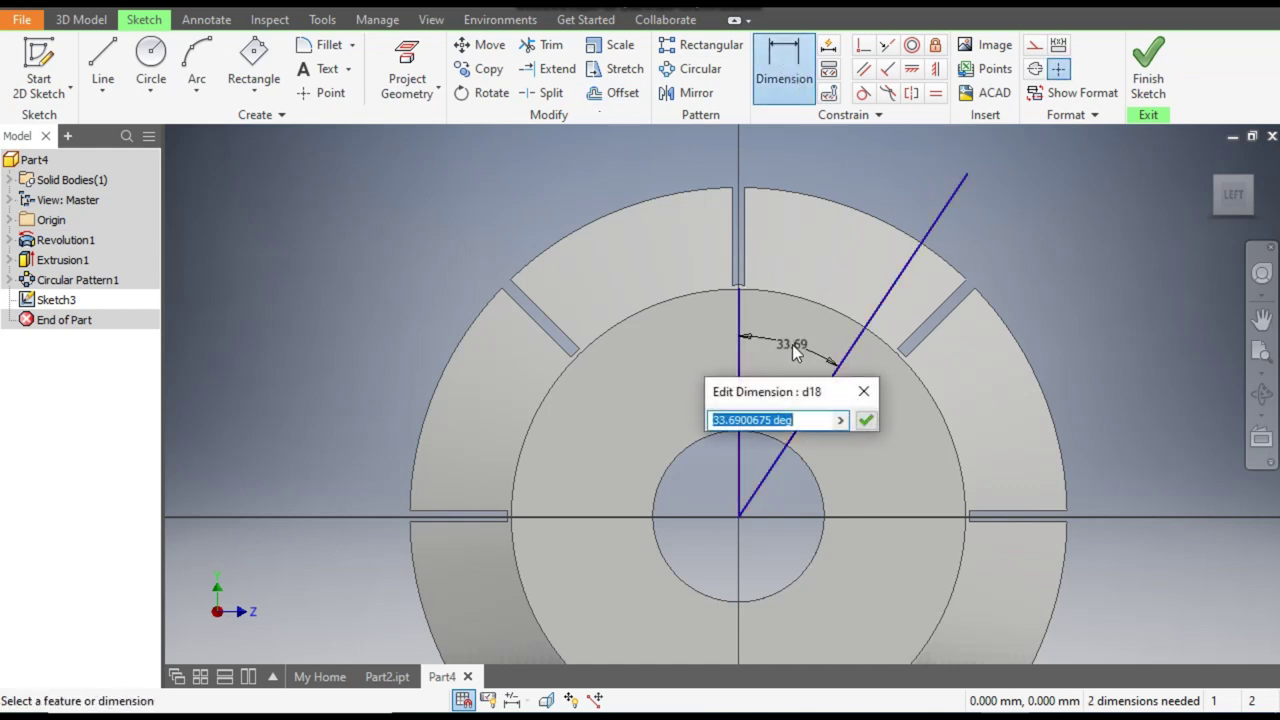
type("22.5")
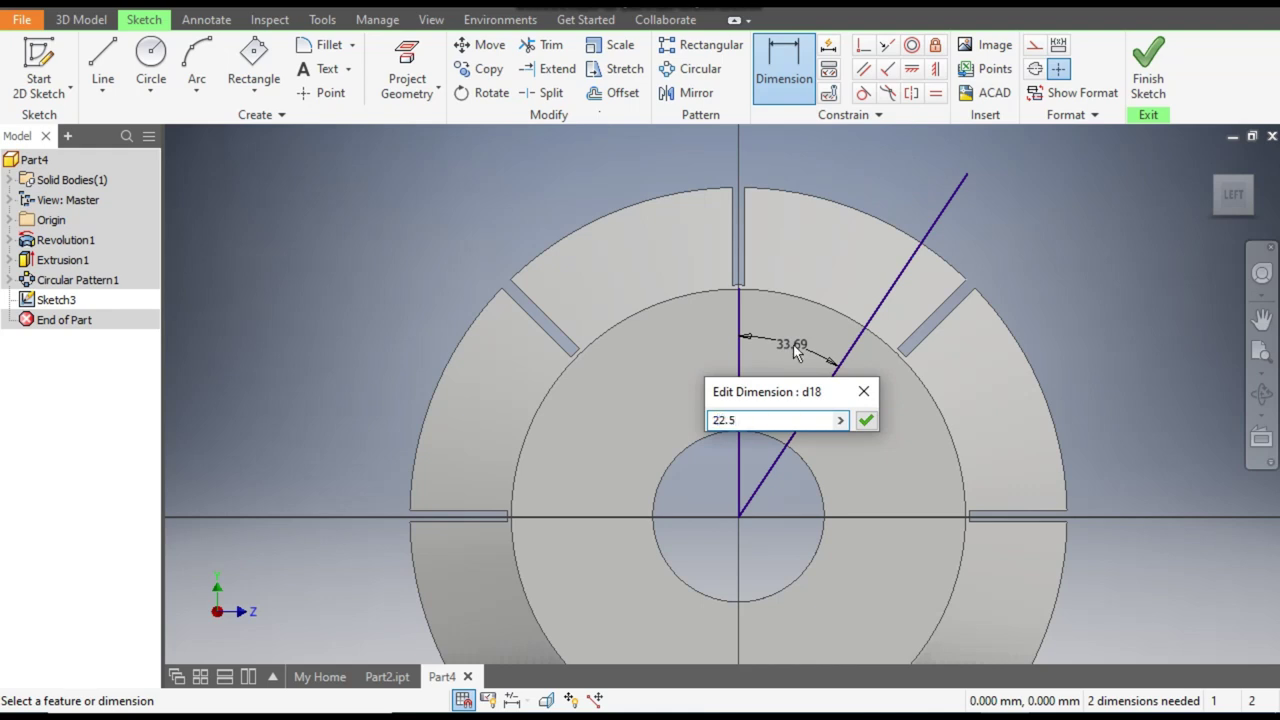
key("Return")
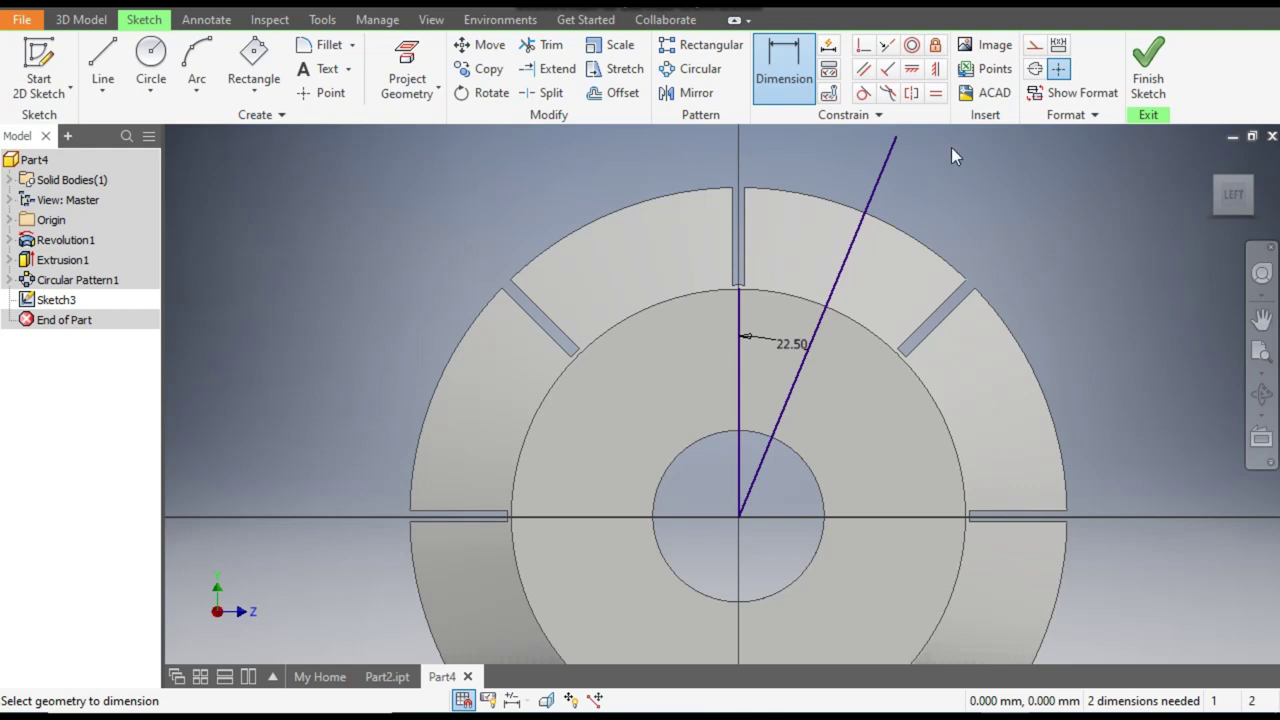
key("Escape")
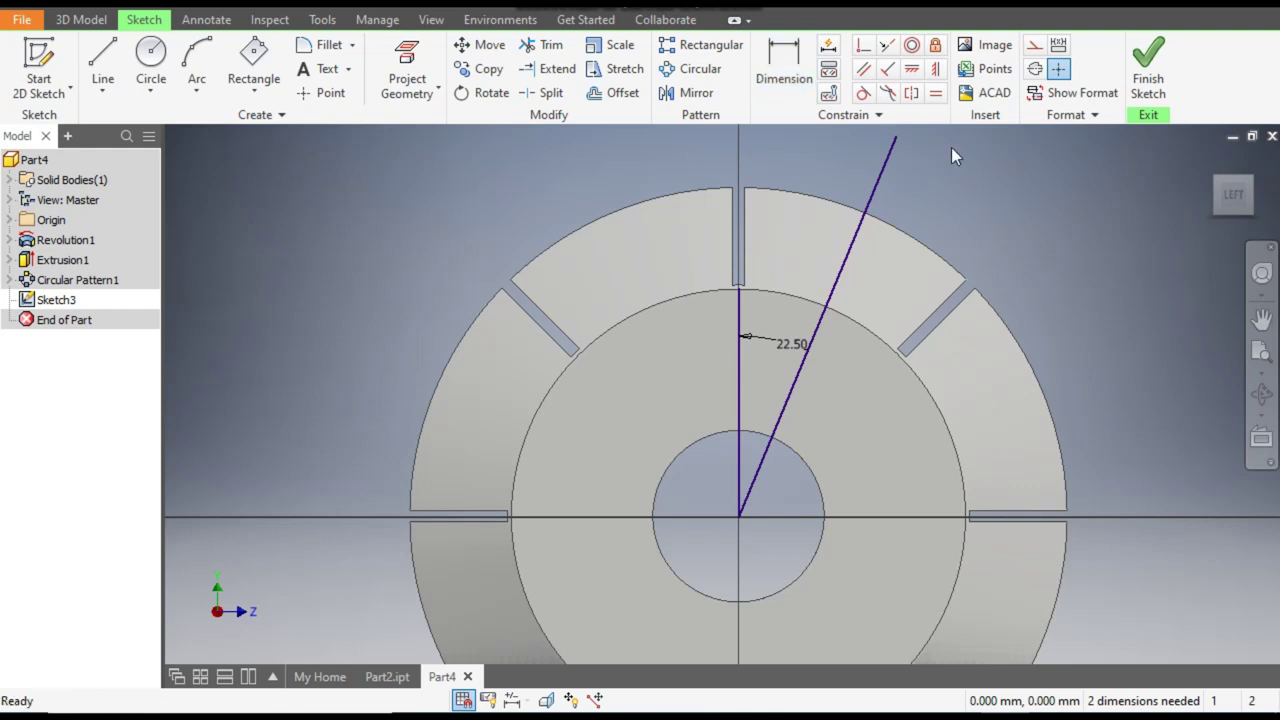
- Convert both lines to construction geometry
left_click(881, 172)
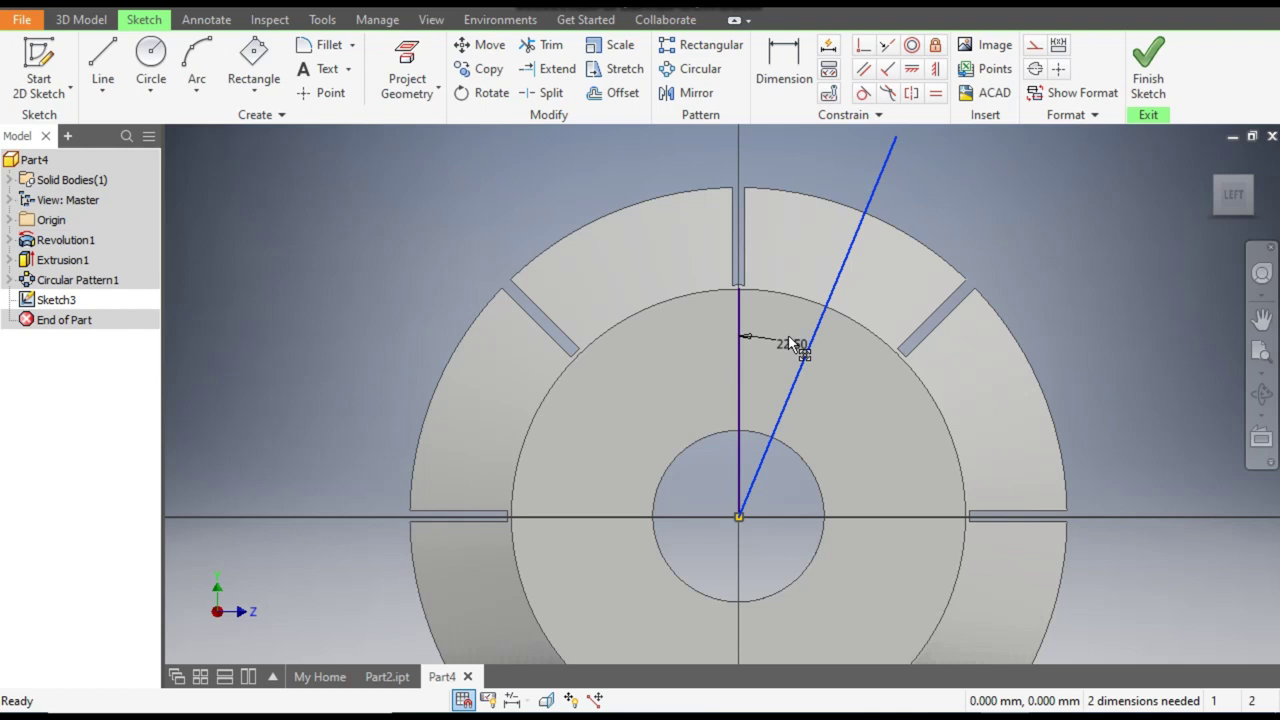
left_click(742, 397, "ctrl")
left_click(1035, 45)
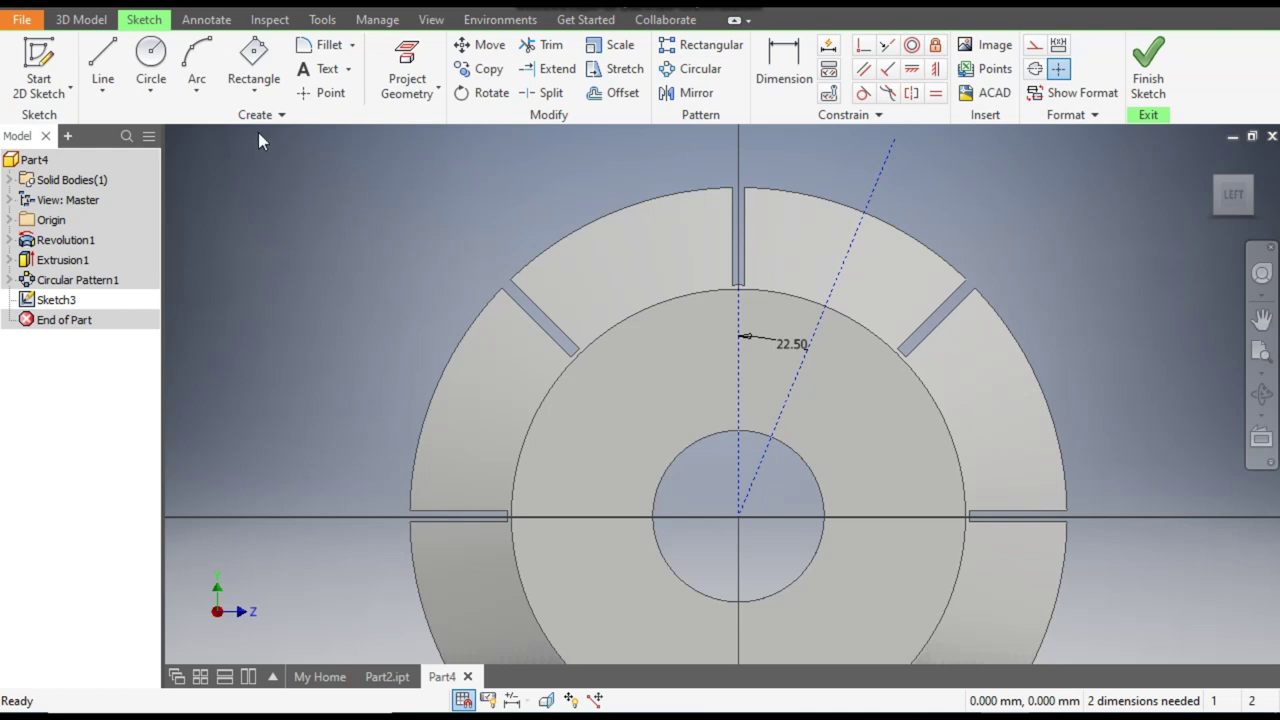
- Draw a three-point centre rectangle 0.2 wide along the slanted construction line
left_click(257, 93)
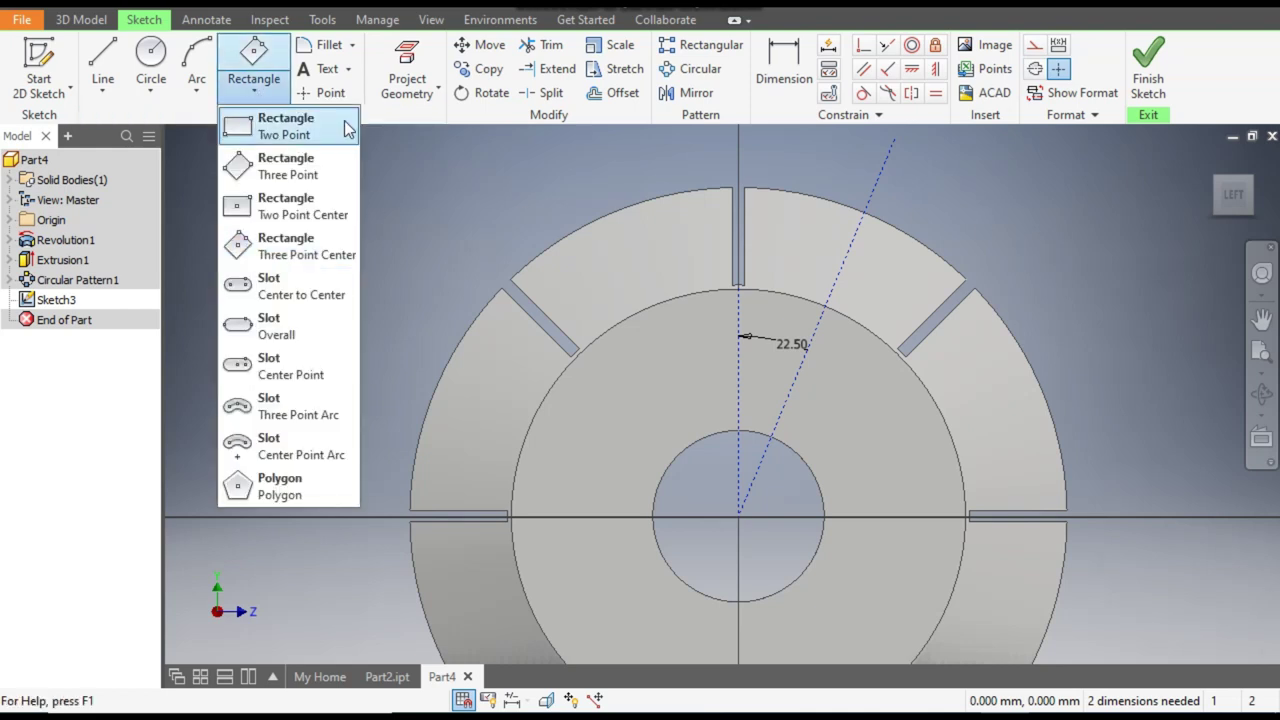
left_click(318, 250)
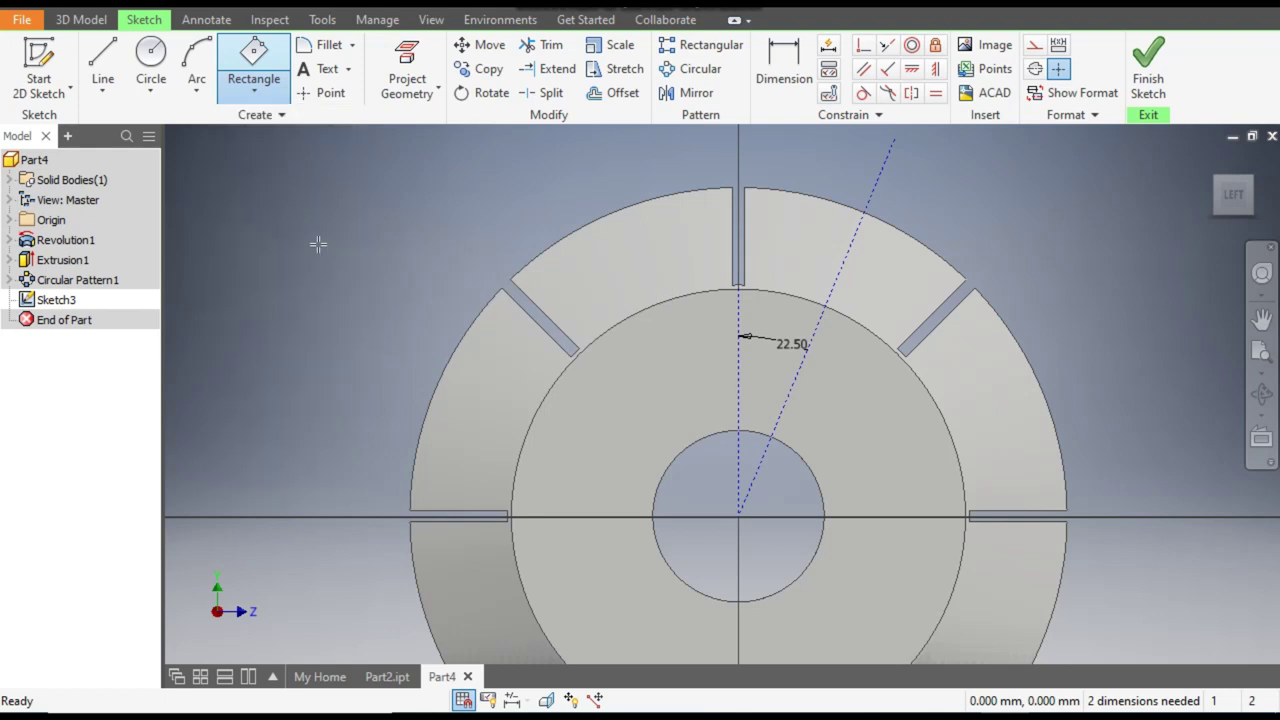
left_click(797, 372)
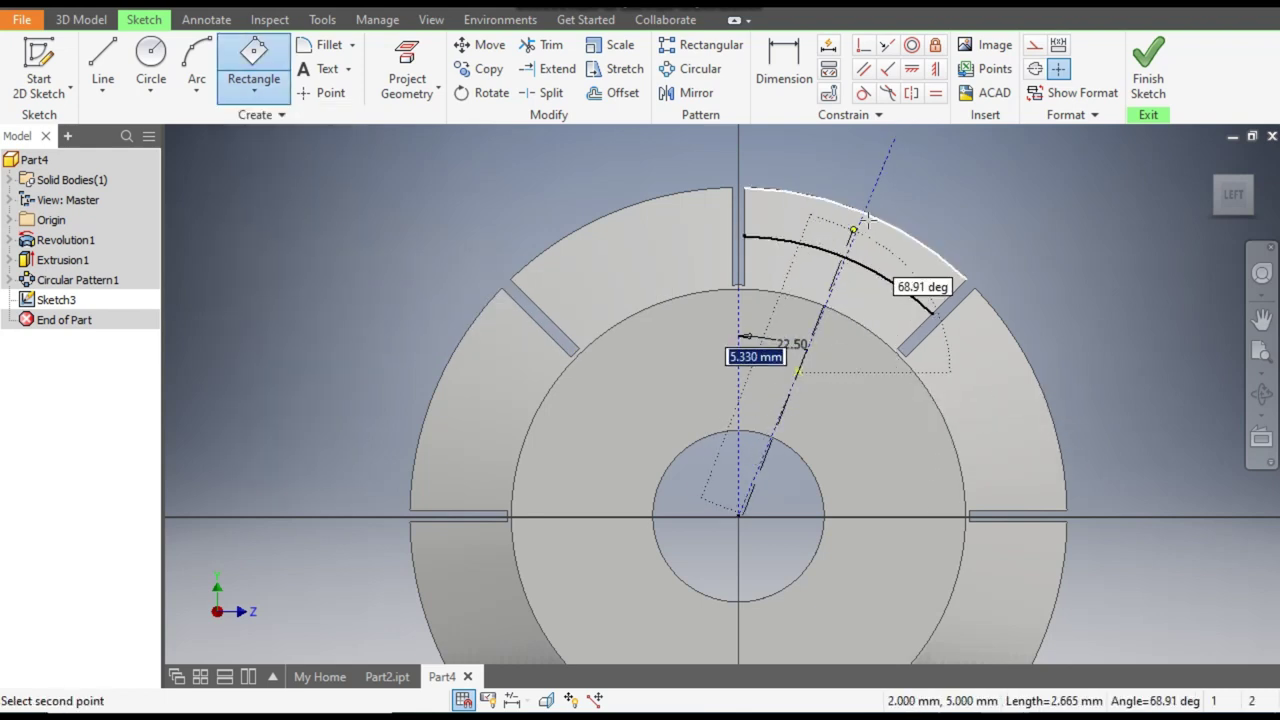
left_click(892, 268)
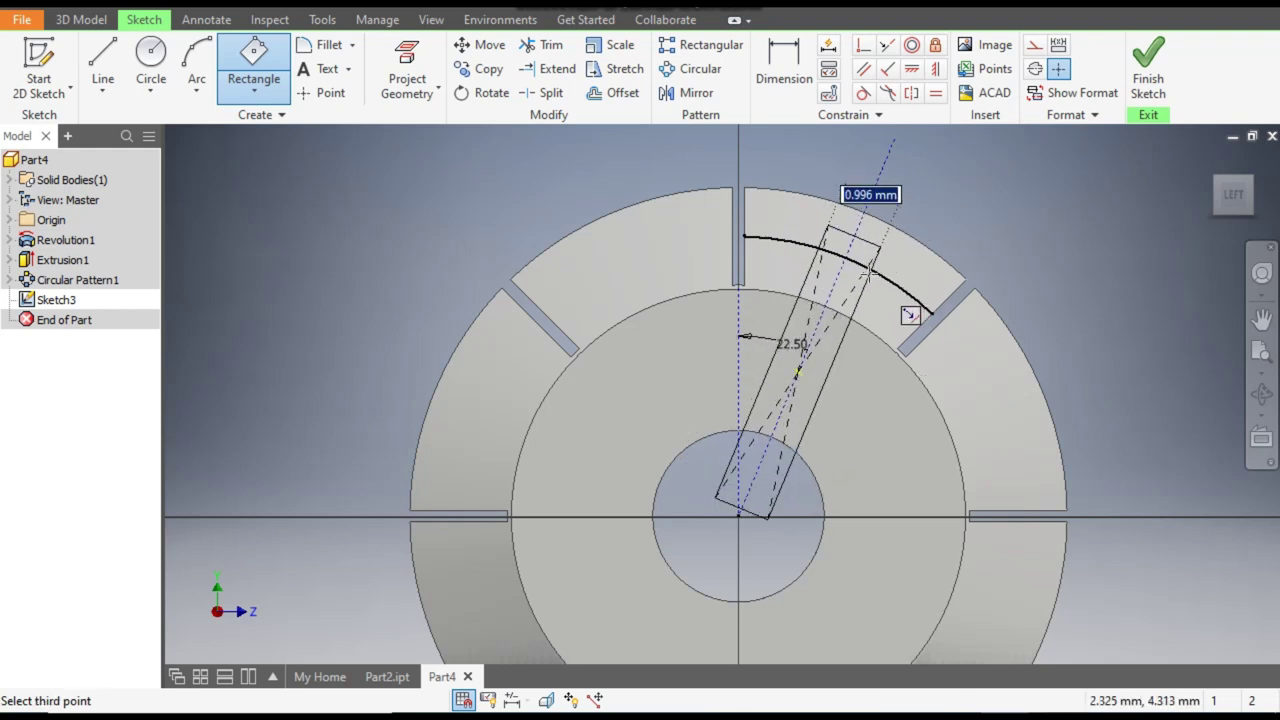
type("0.2")
key("Return")
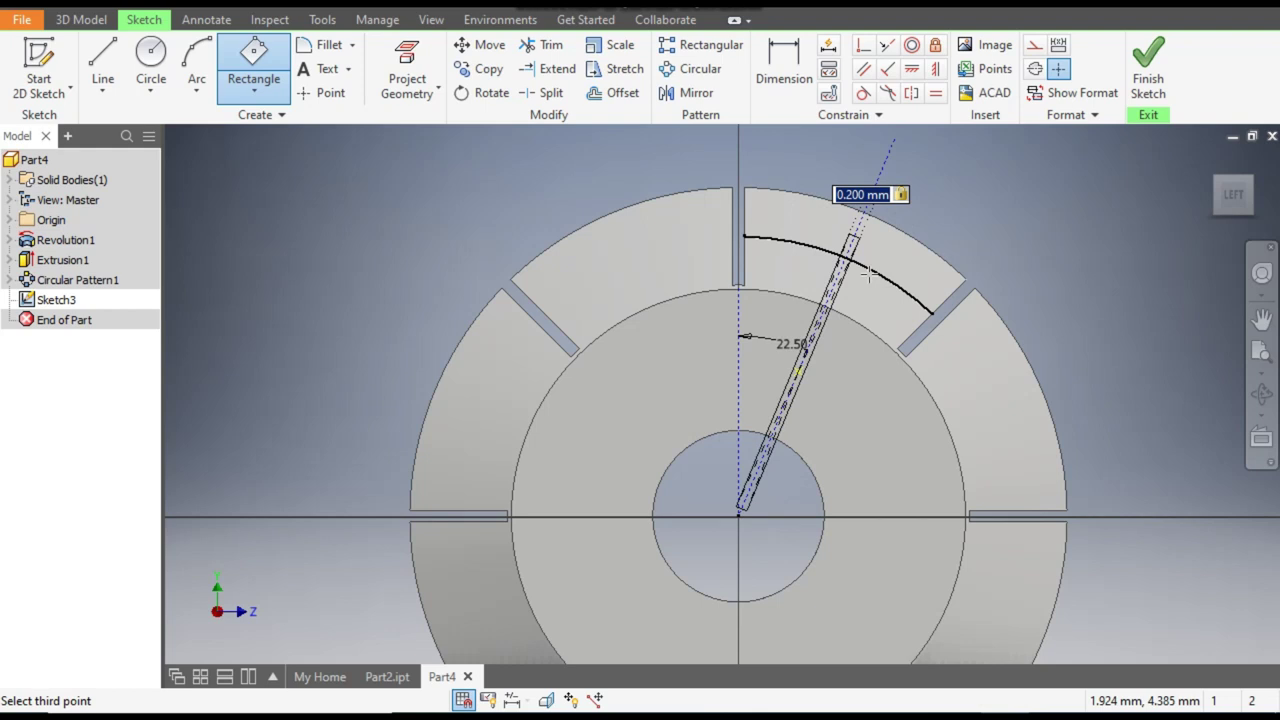
scroll(870, 271, "down", 3)
scroll(790, 345, "up", 3)
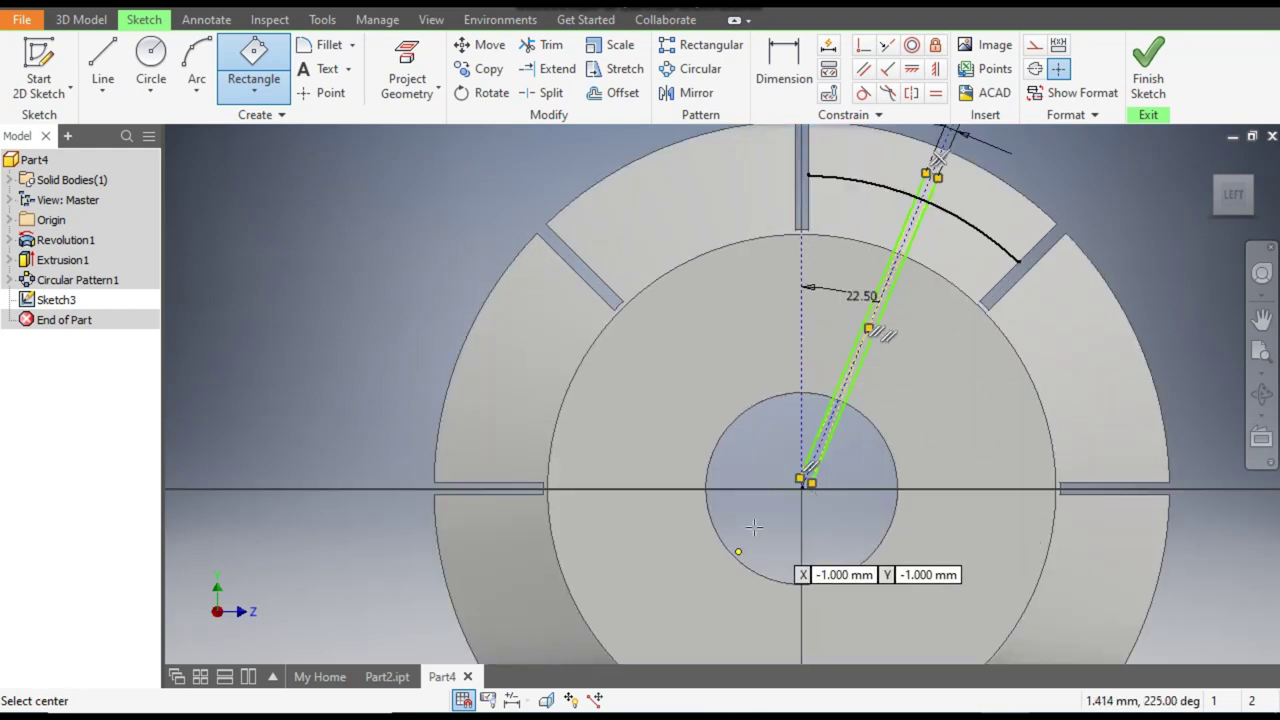
scroll(779, 486, "down", 2)
key("d")
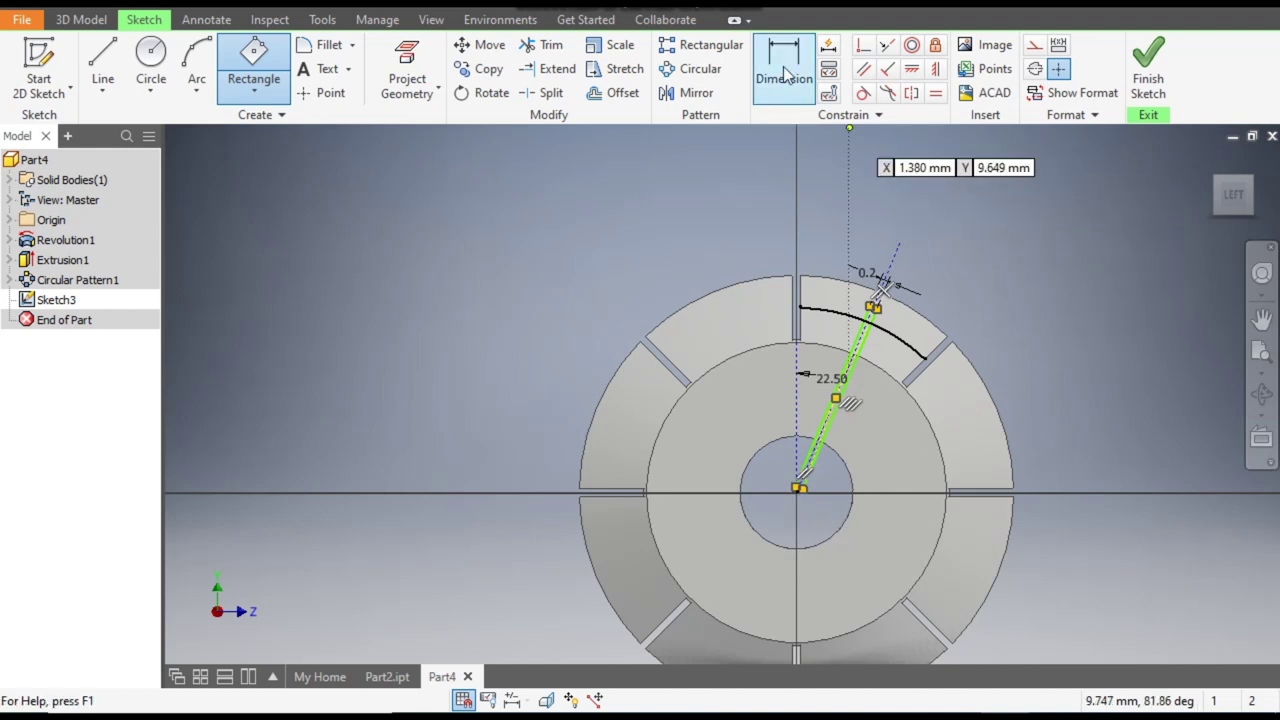
scroll(870, 338, "up", 3)
- Add an aligned 6.5 length dimension to the slot's long slanted edge
left_click(826, 402)
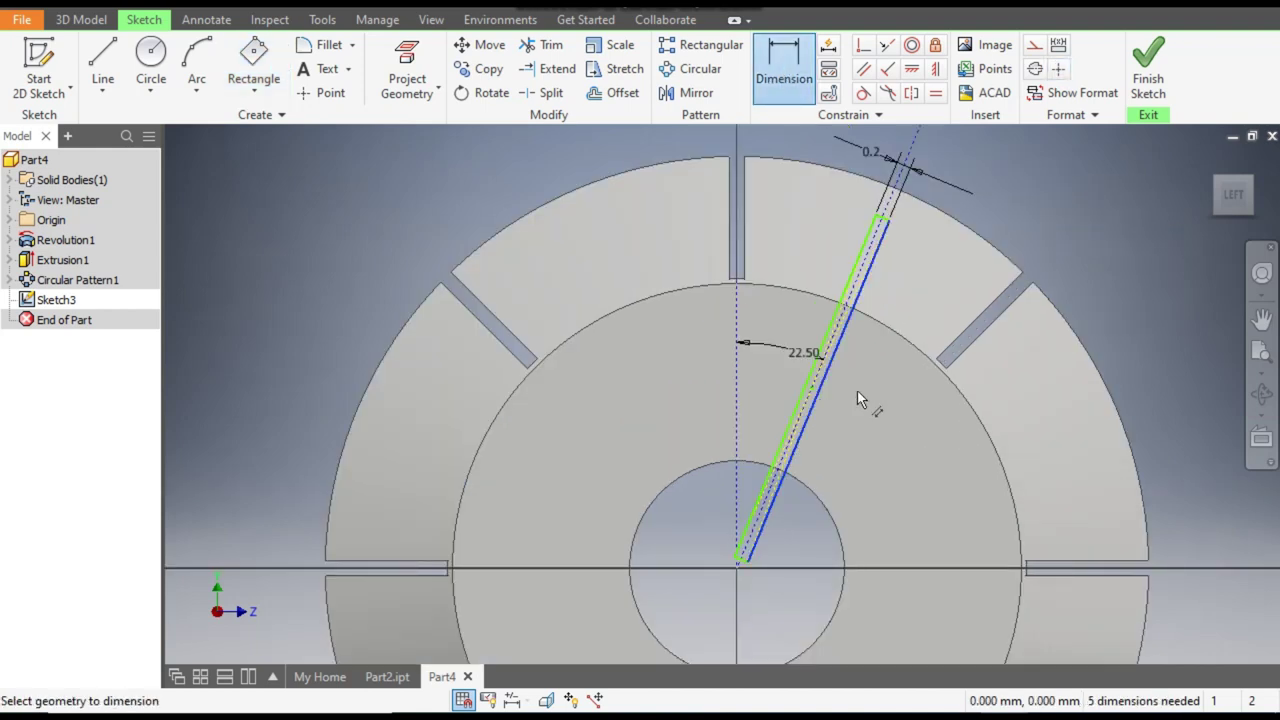
right_click(857, 400)
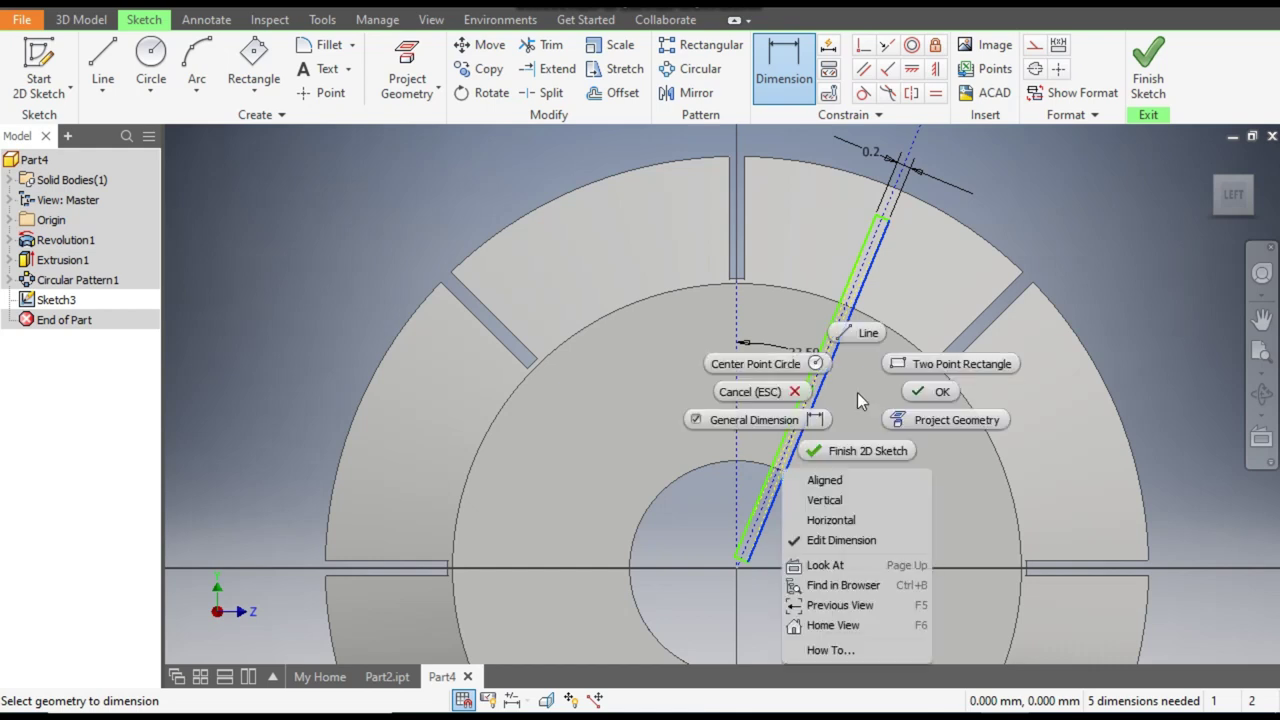
left_click(866, 482)
left_click(864, 380)
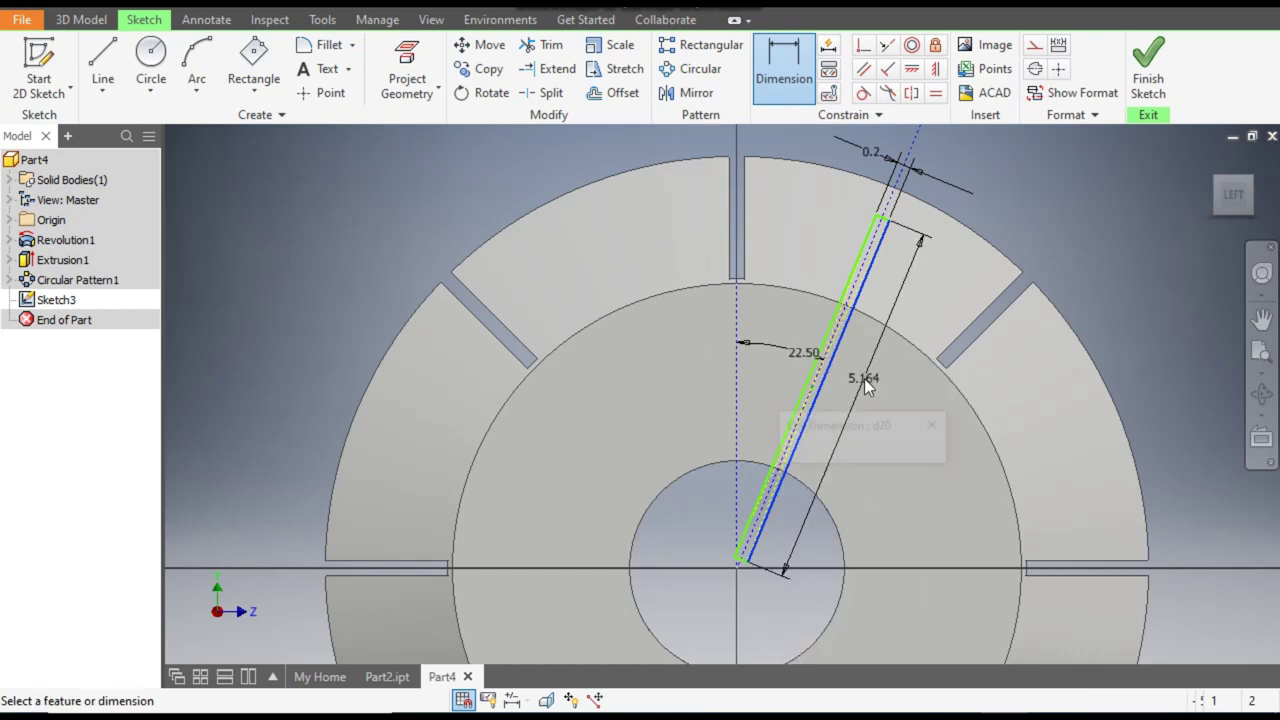
type("6.5")
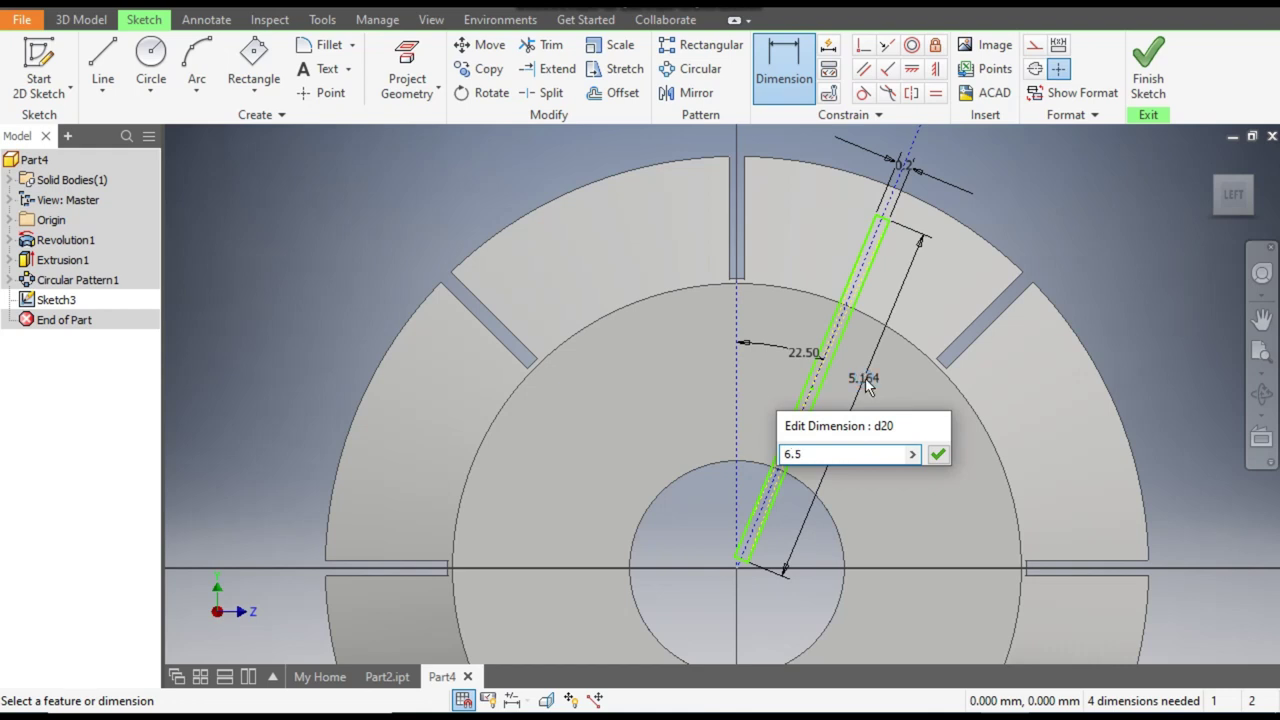
key("Return")
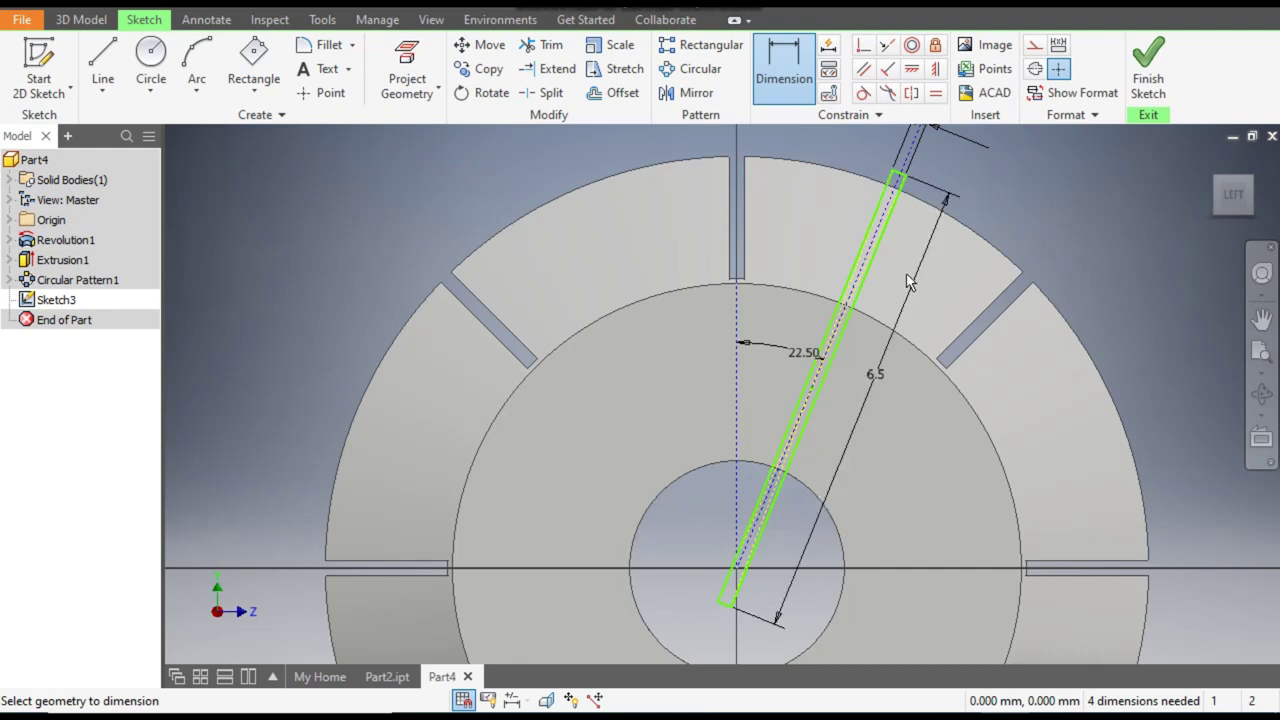
key("Escape")
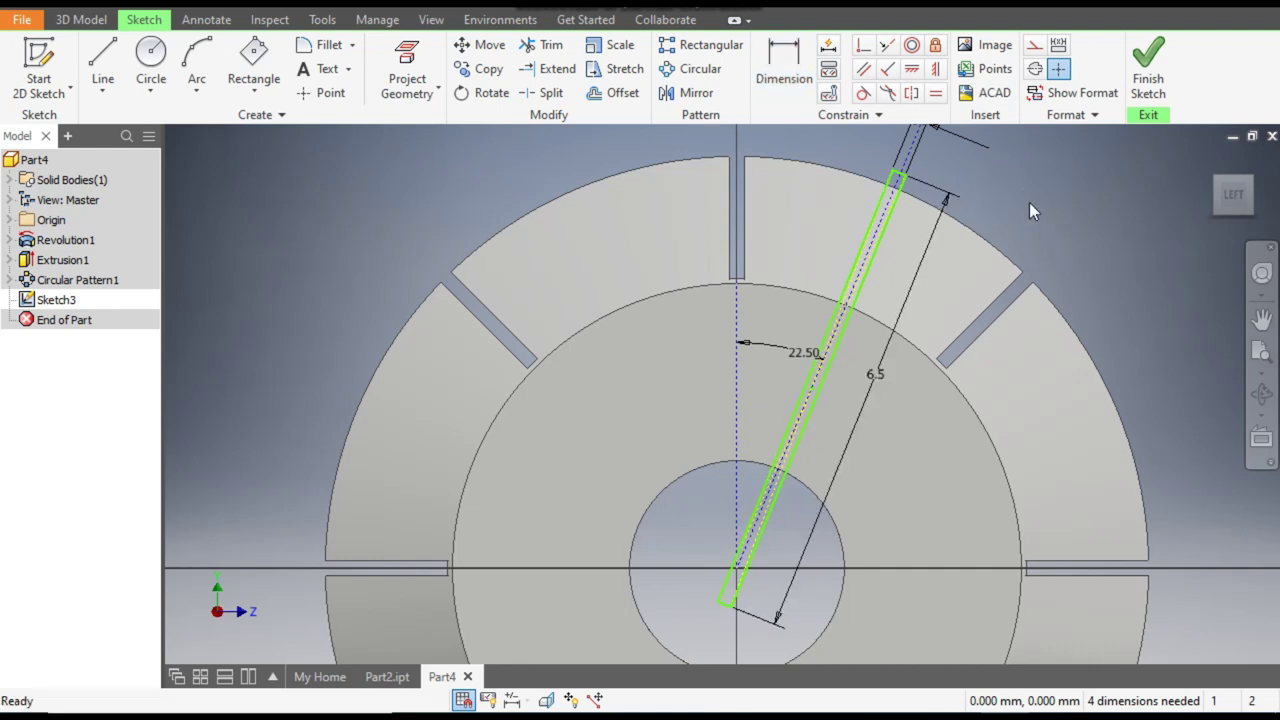
scroll(730, 630, "up", 5)
- Make the slot centre line's end coincident with the sketch origin and finish Sketch3
left_click_drag(722, 590, 806, 388)
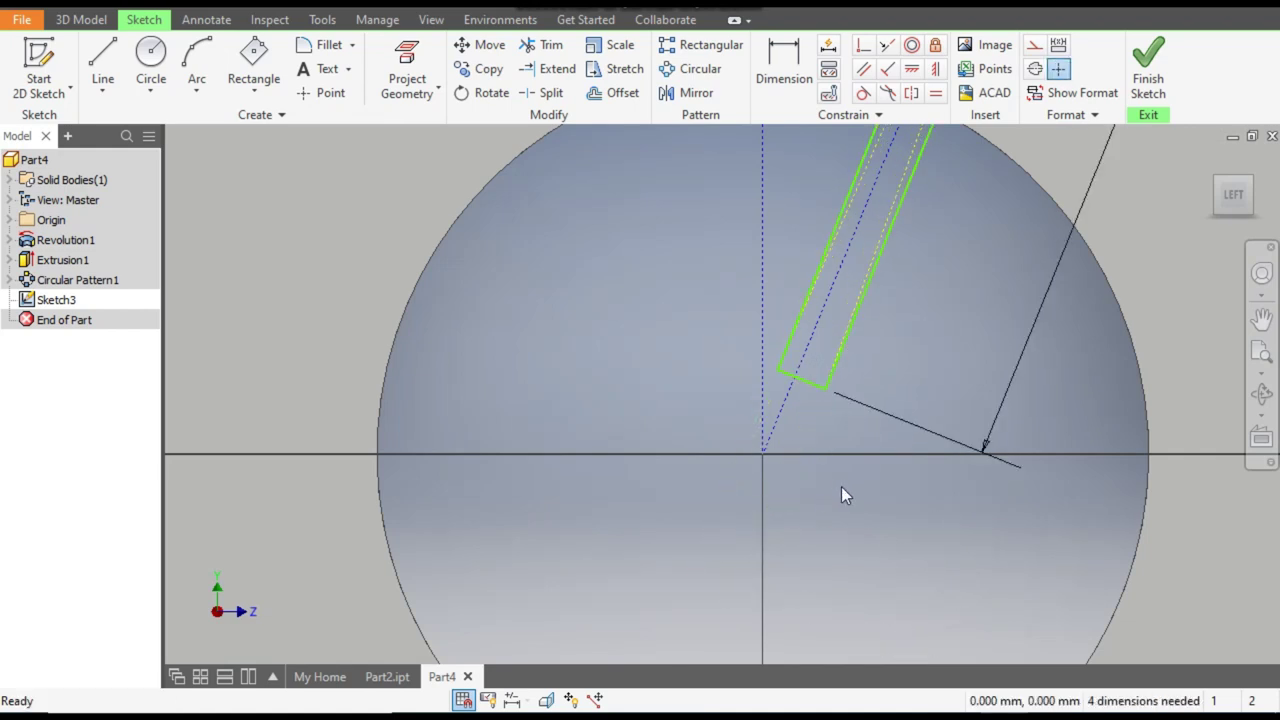
left_click(863, 45)
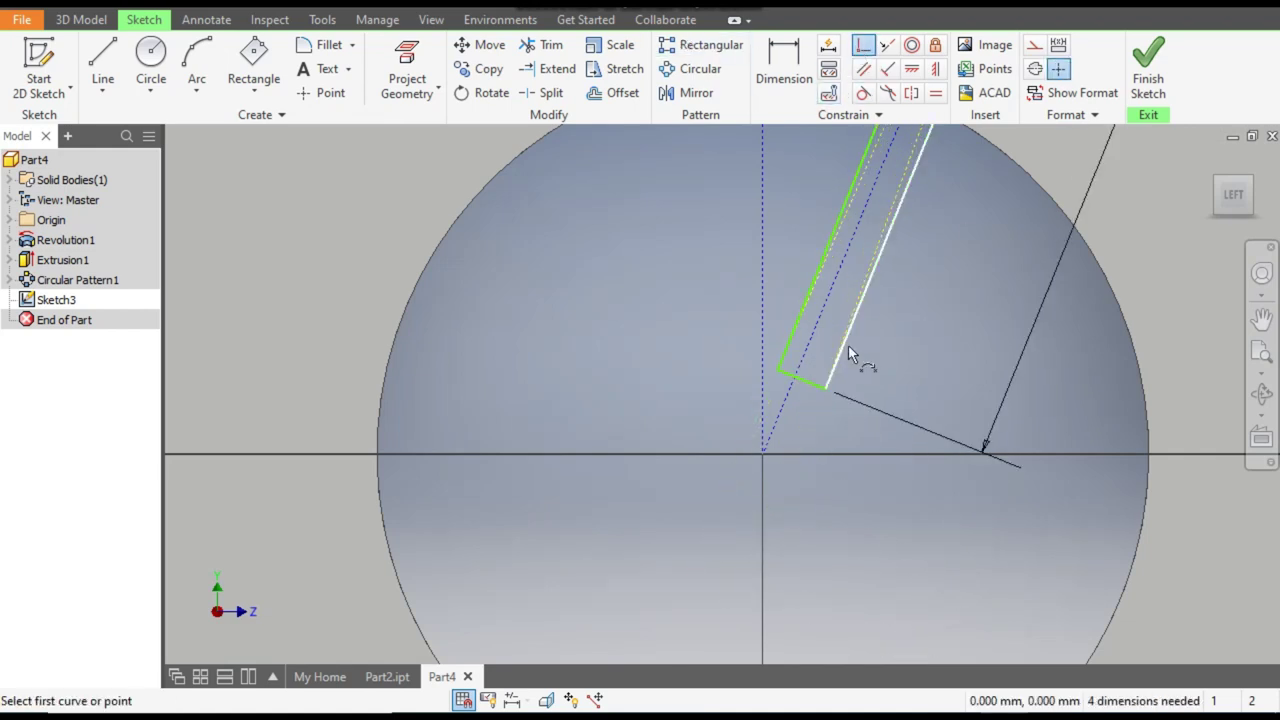
left_click(799, 379)
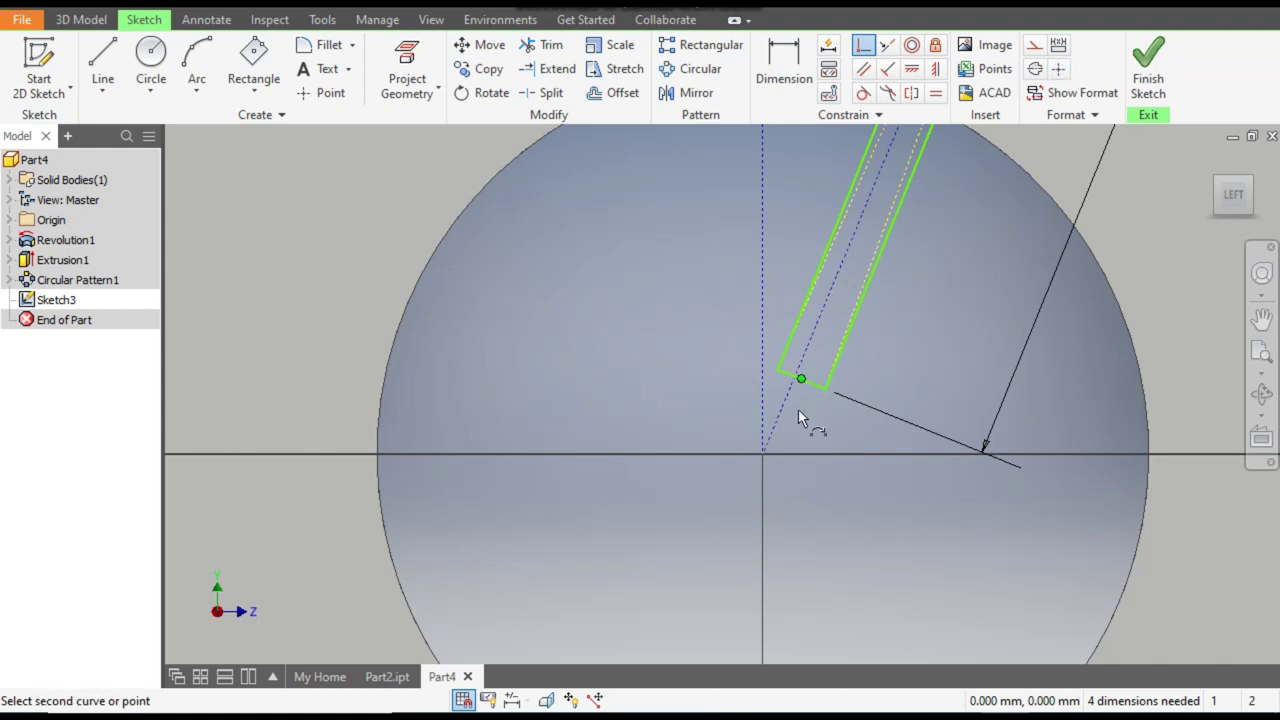
left_click(764, 456)
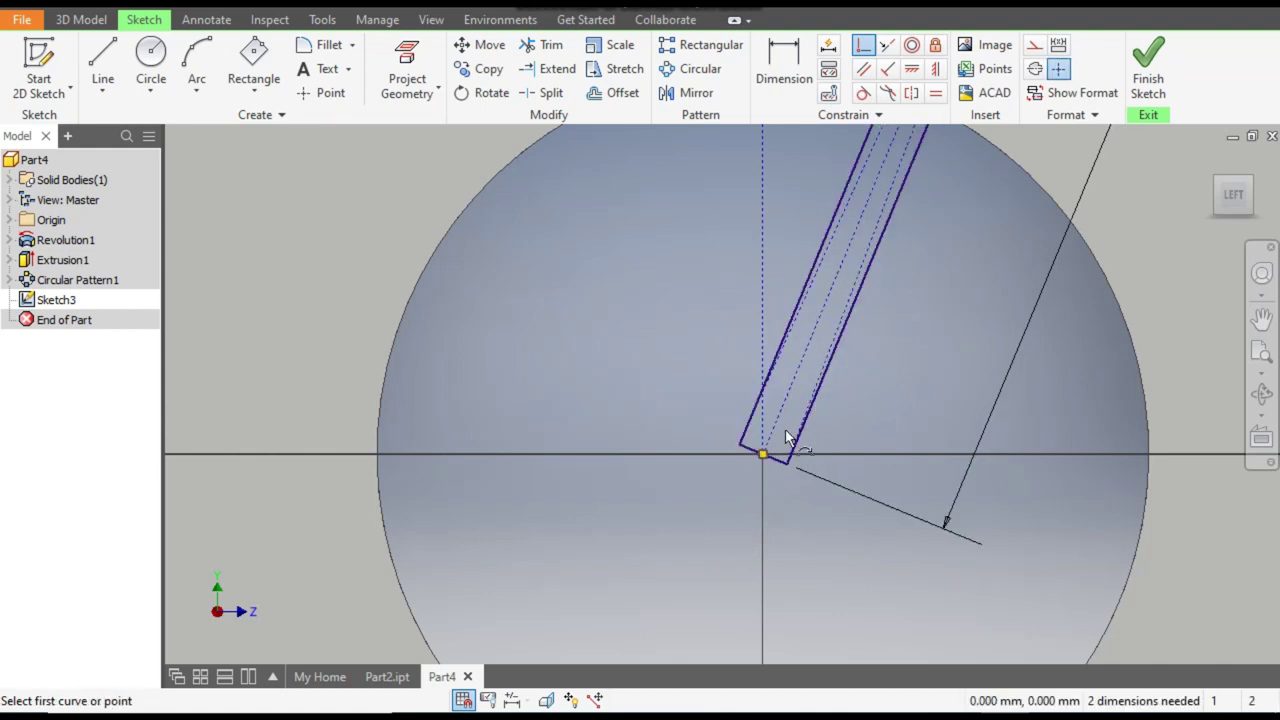
scroll(775, 445, "down", 5)
middle_click_drag(790, 430, 770, 532)
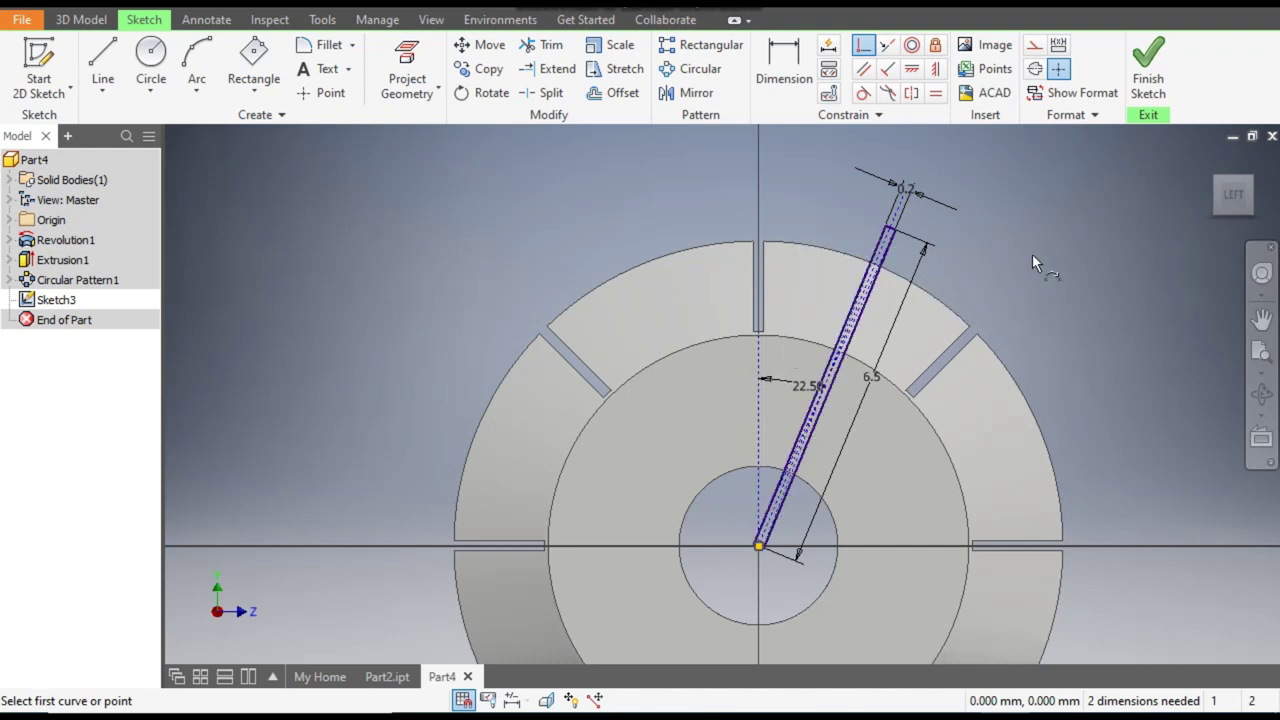
left_click(1148, 62)
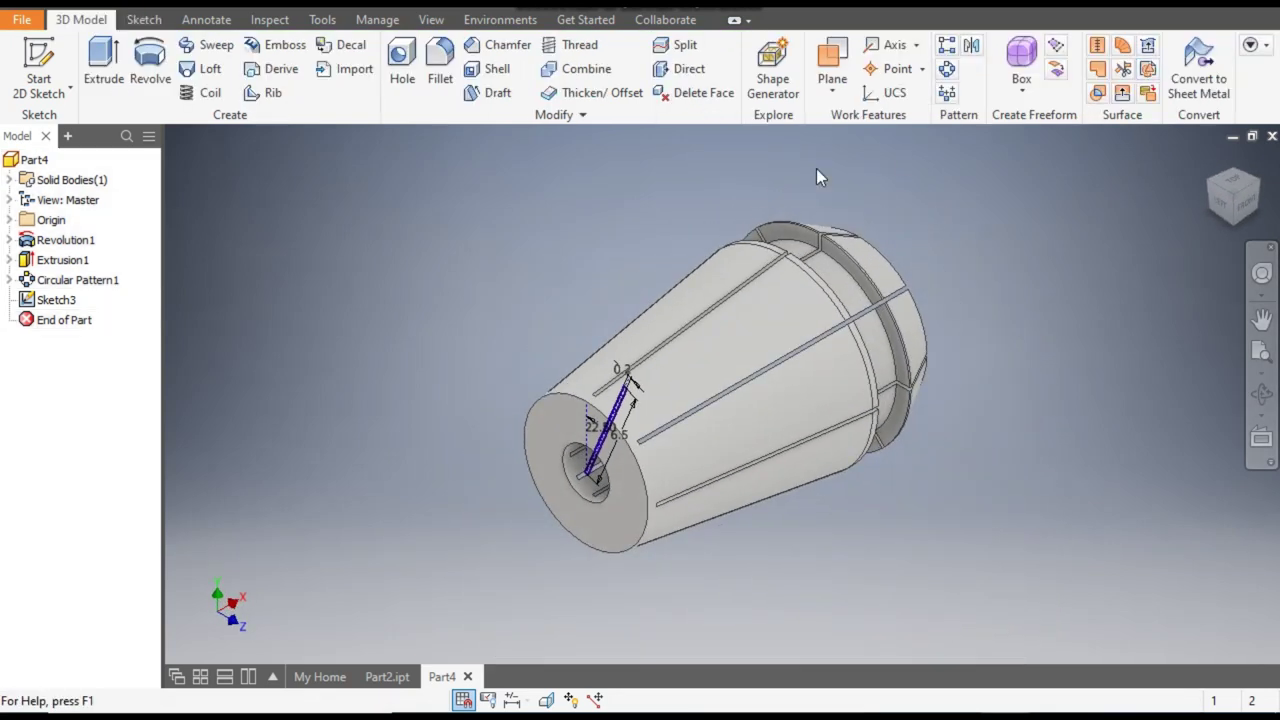
- Extrude the slanted slot as a 17 mm cut, flipped into the collet's small end
left_click(104, 62)
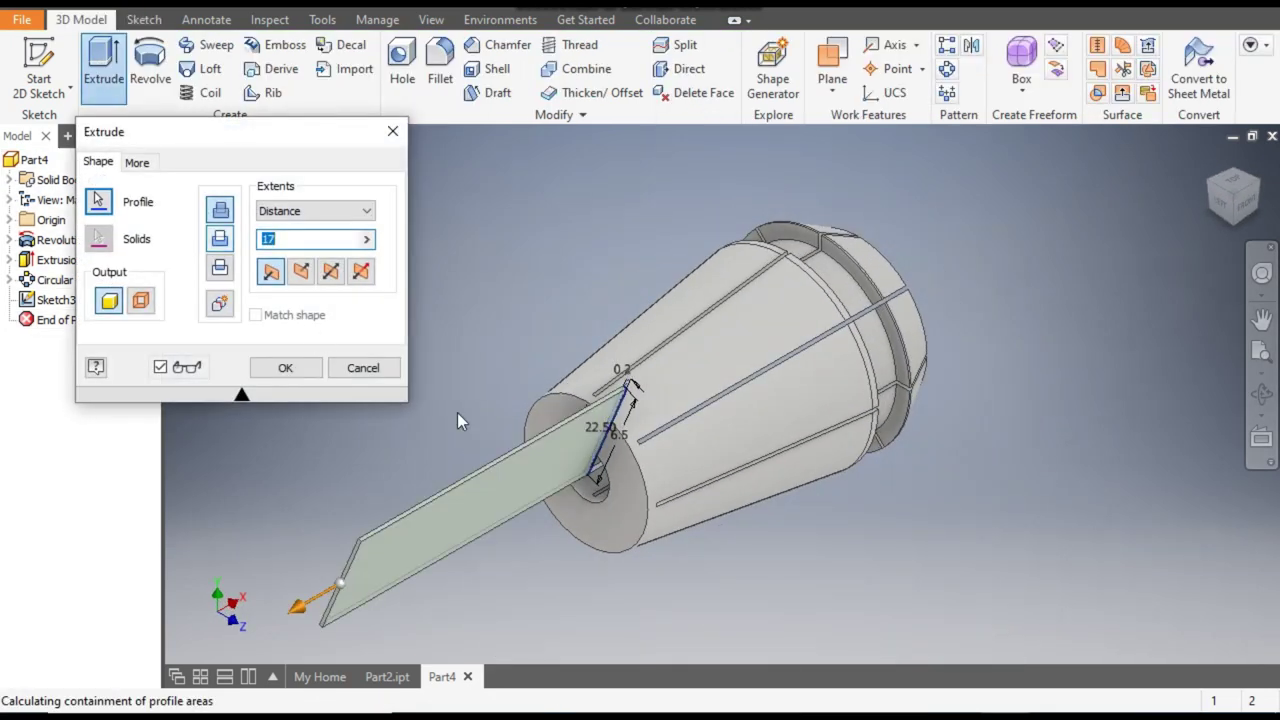
left_click(221, 241)
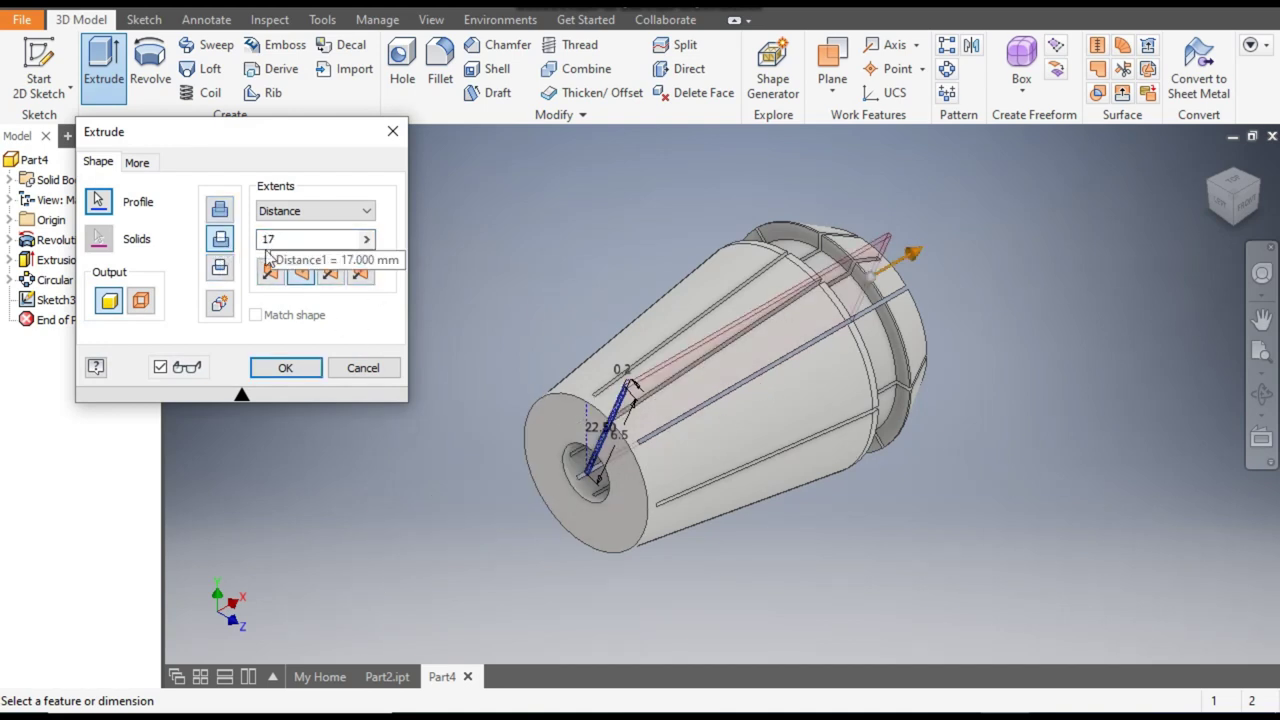
left_click(302, 373)
middle_click_drag(689, 515, 845, 440)
scroll(760, 427, "down", 3)
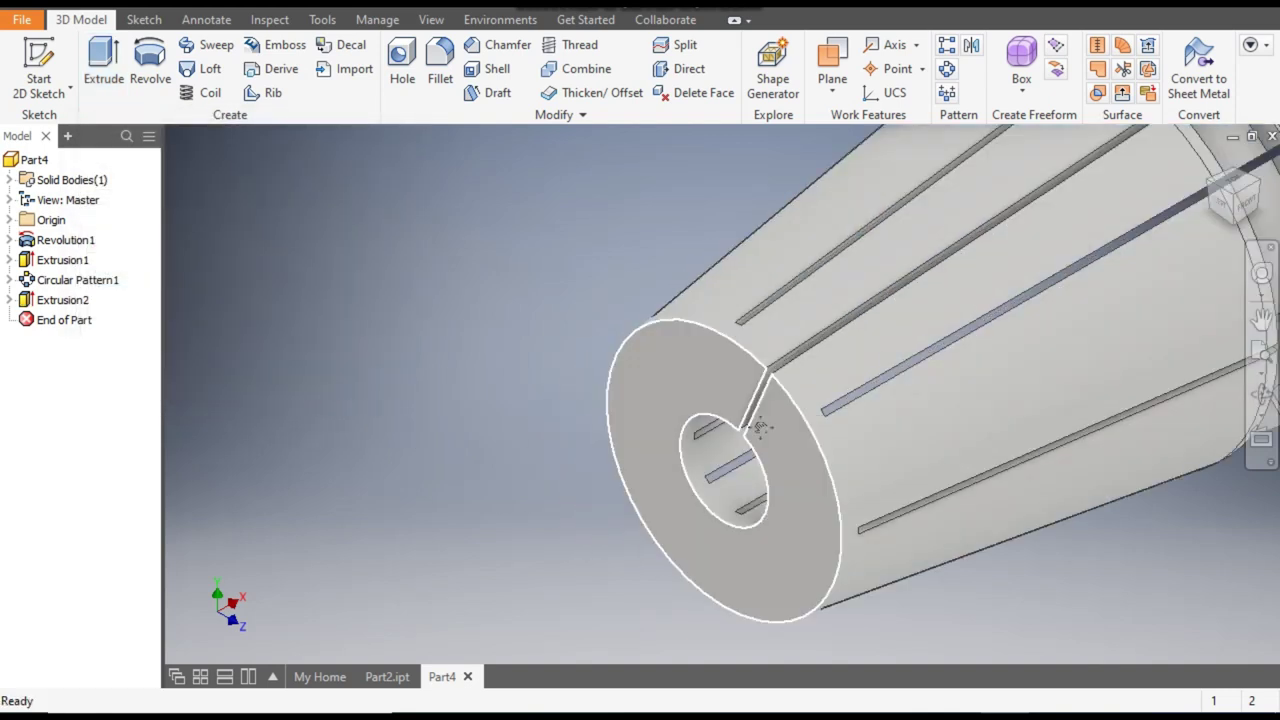
scroll(760, 427, "up", 3)
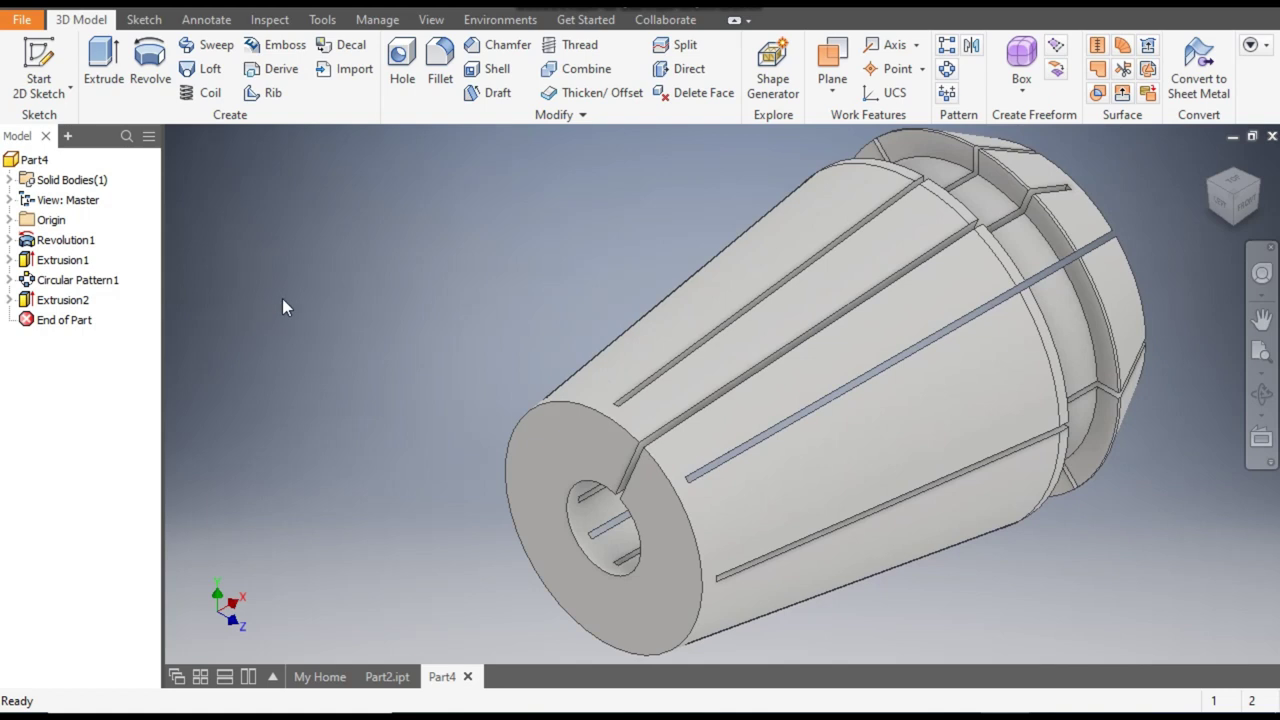
- Circular-pattern the Extrusion2 slot 8 times about the collet's cylindrical face, then orbit to check the other end
left_click(946, 68)
left_click(64, 302)
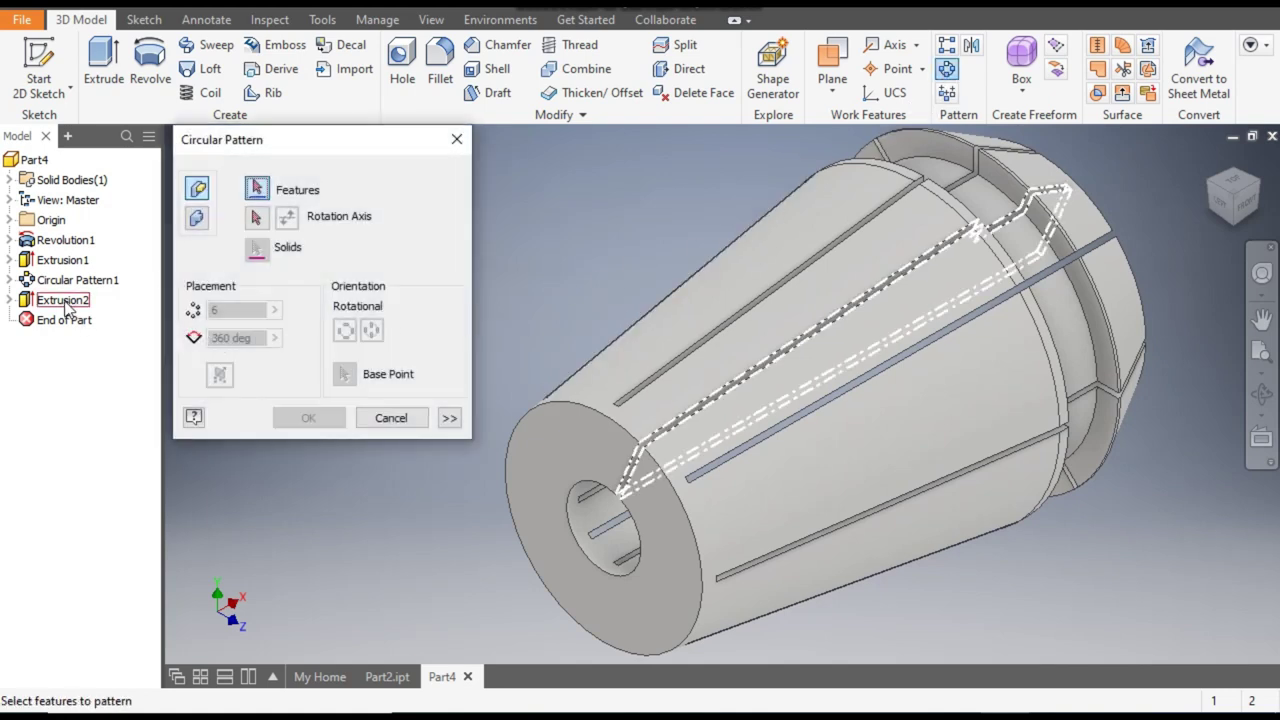
left_click(70, 303)
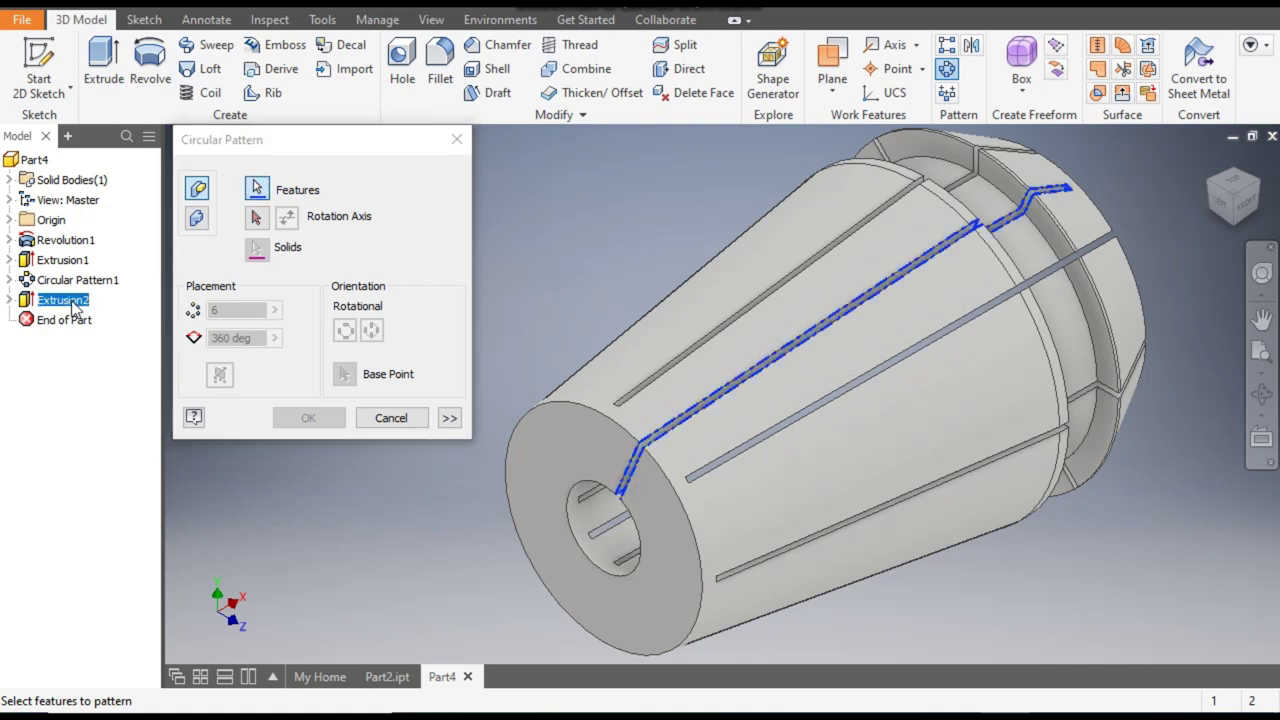
left_click(256, 219)
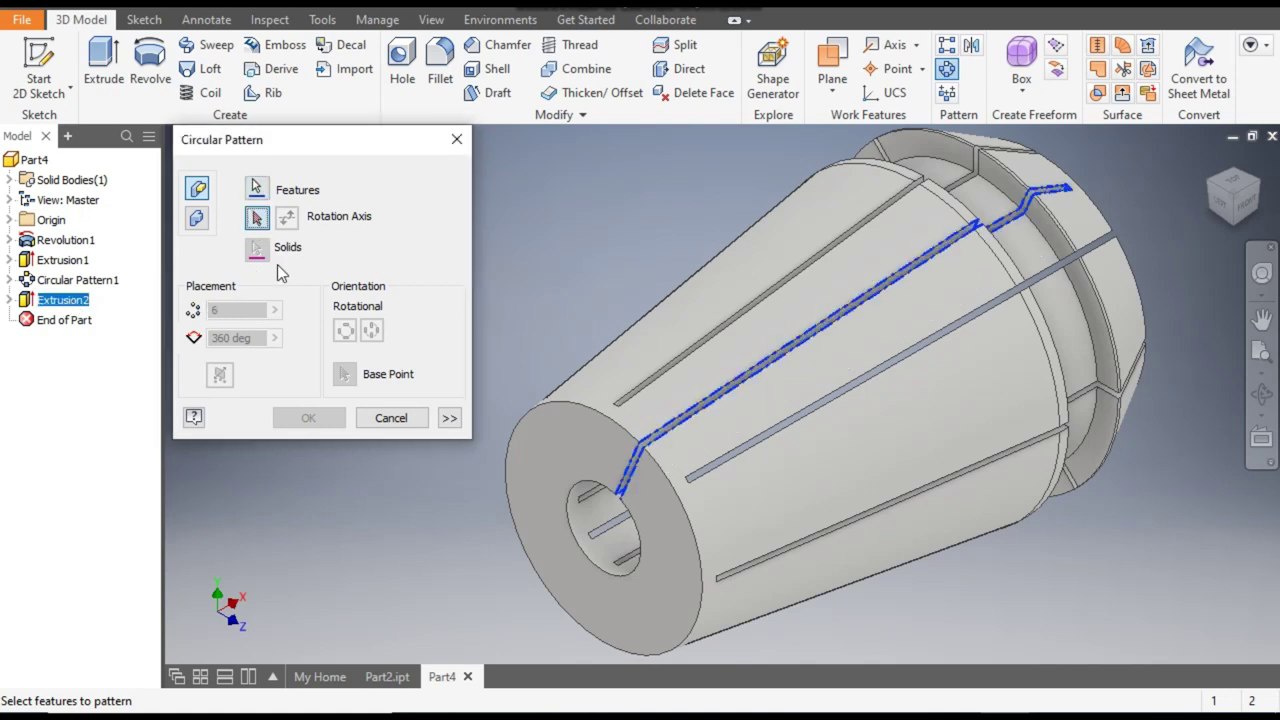
left_click(570, 410)
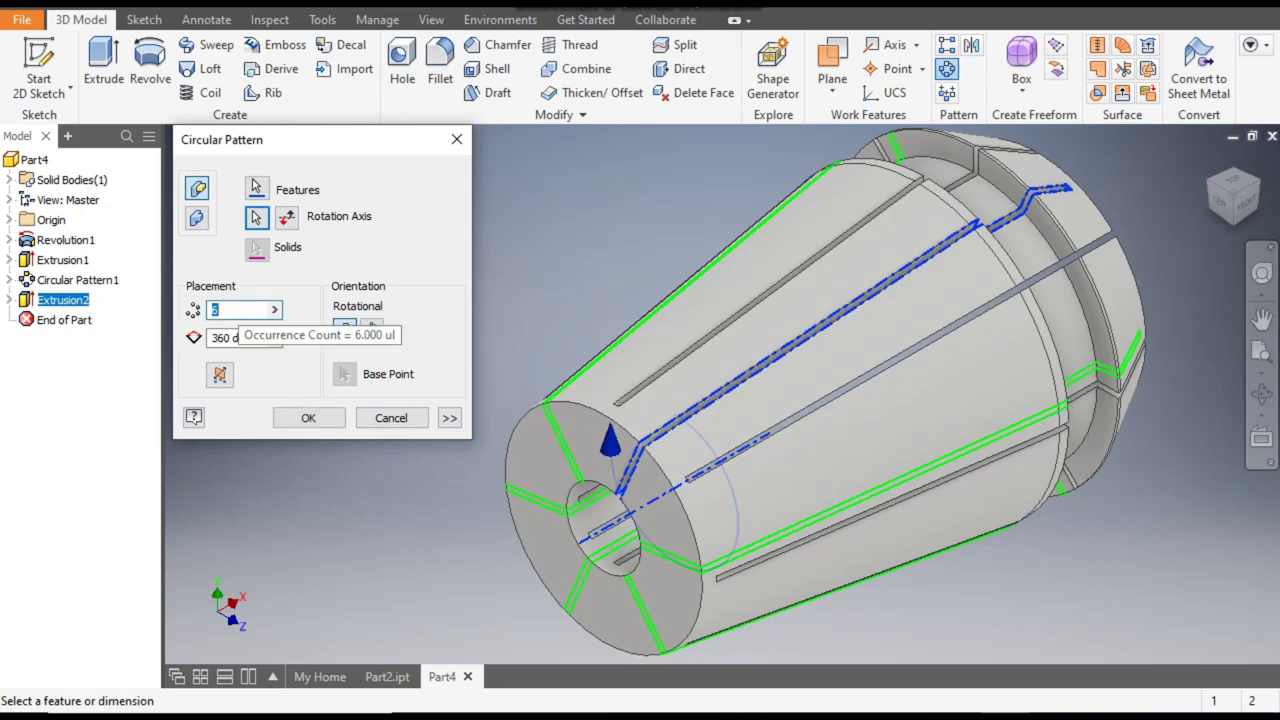
type("8")
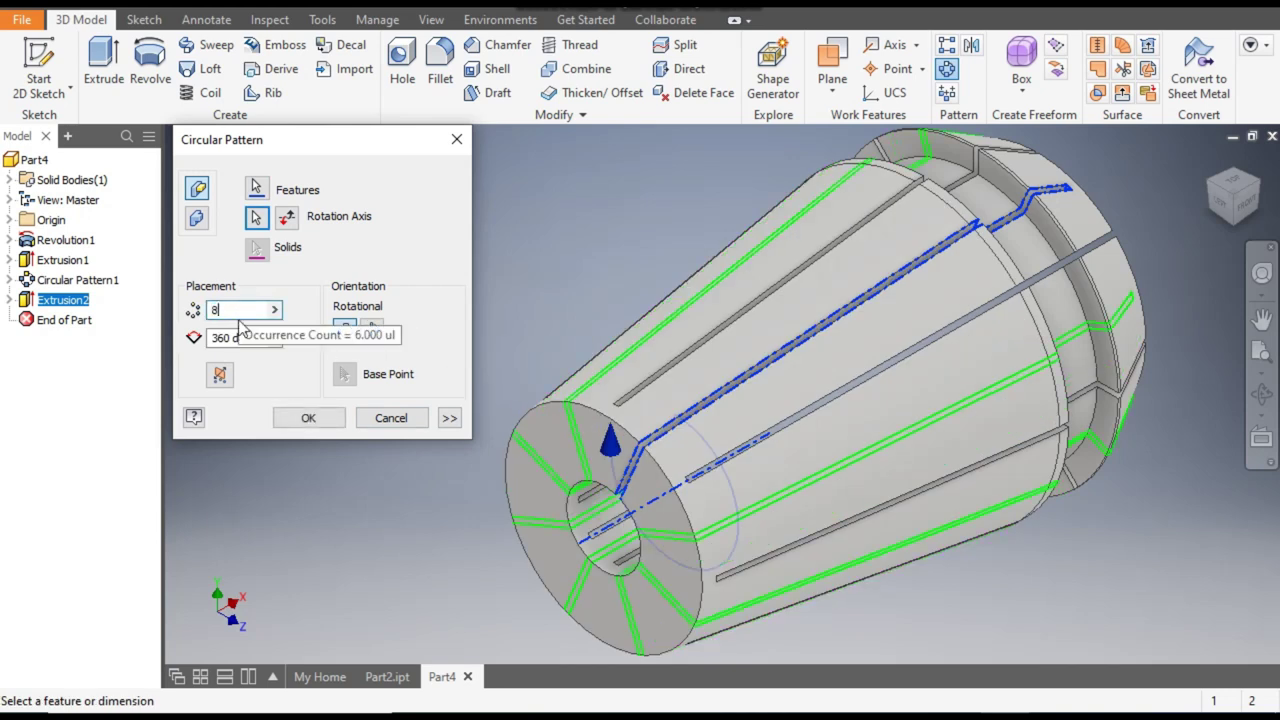
left_click(302, 418)
left_click(1262, 318)
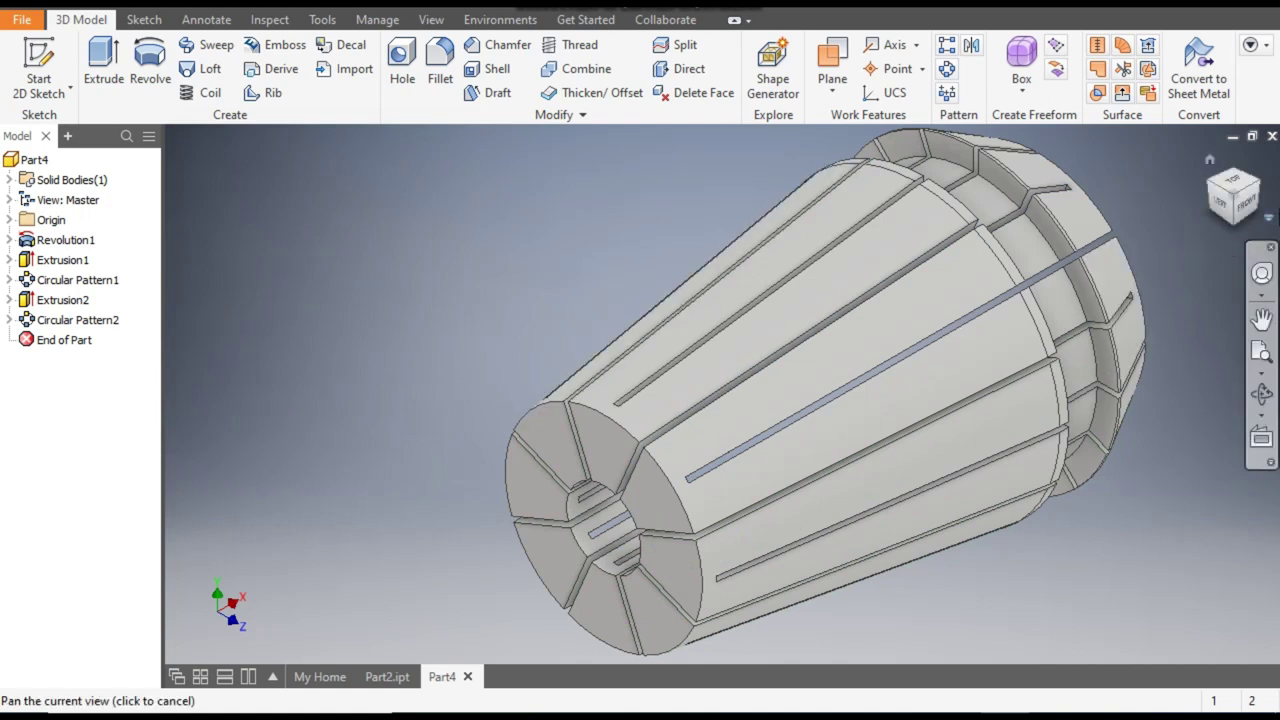
middle_click_drag(1198, 246, 862, 437, "shift")
left_click_drag(523, 169, 512, 184)
- Apply the Chrome - Polished appearance to the collet from the Quick Access appearance list
key("Escape")
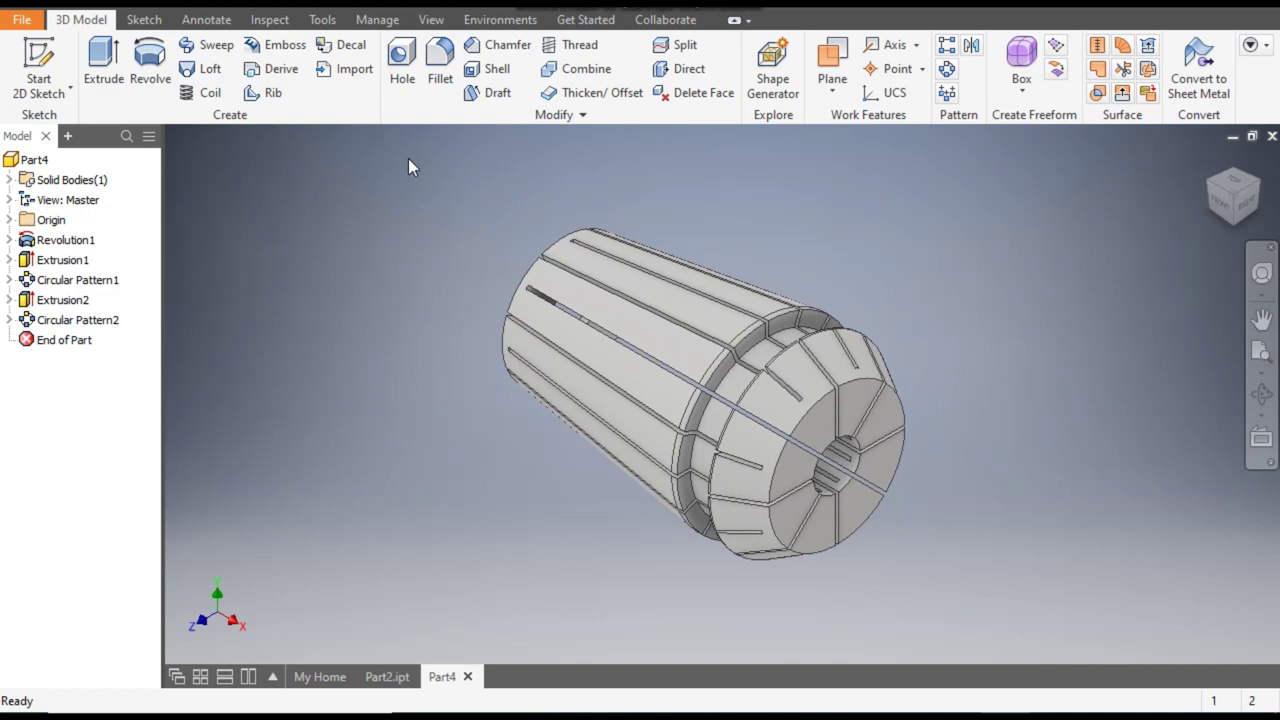
left_click(516, 8)
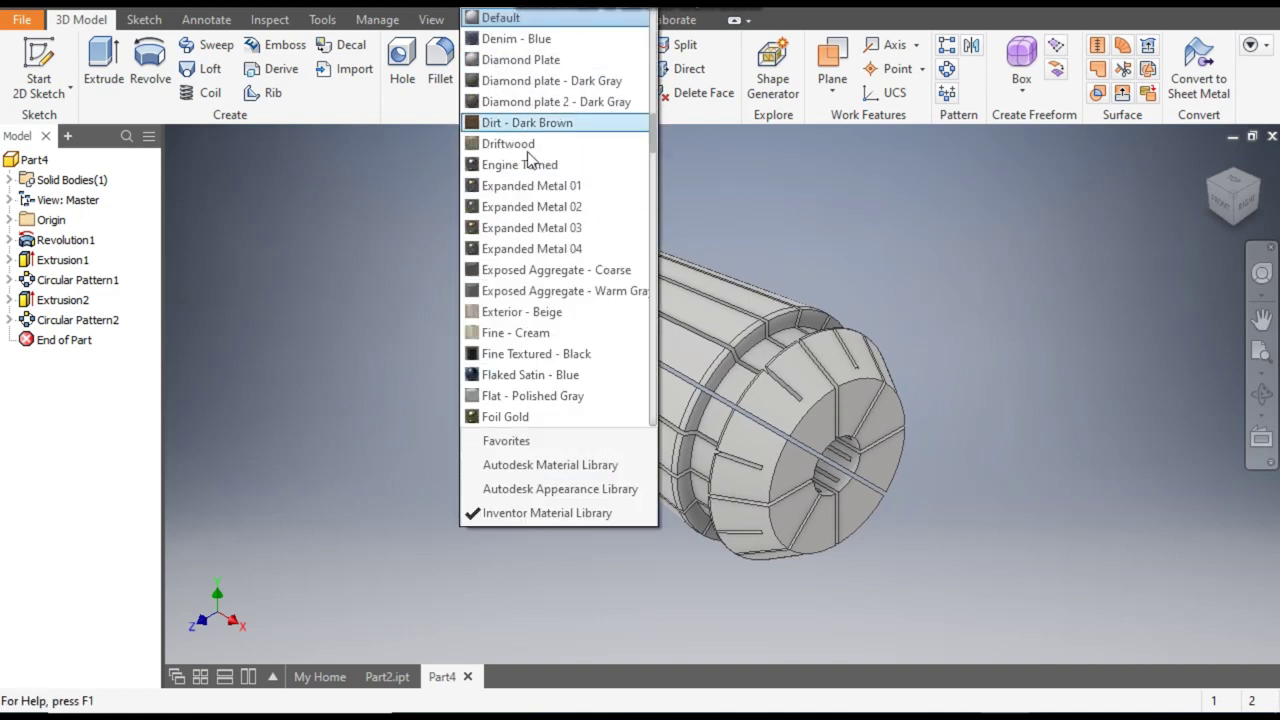
scroll(540, 320, "down", 3)
scroll(540, 320, "down", 1)
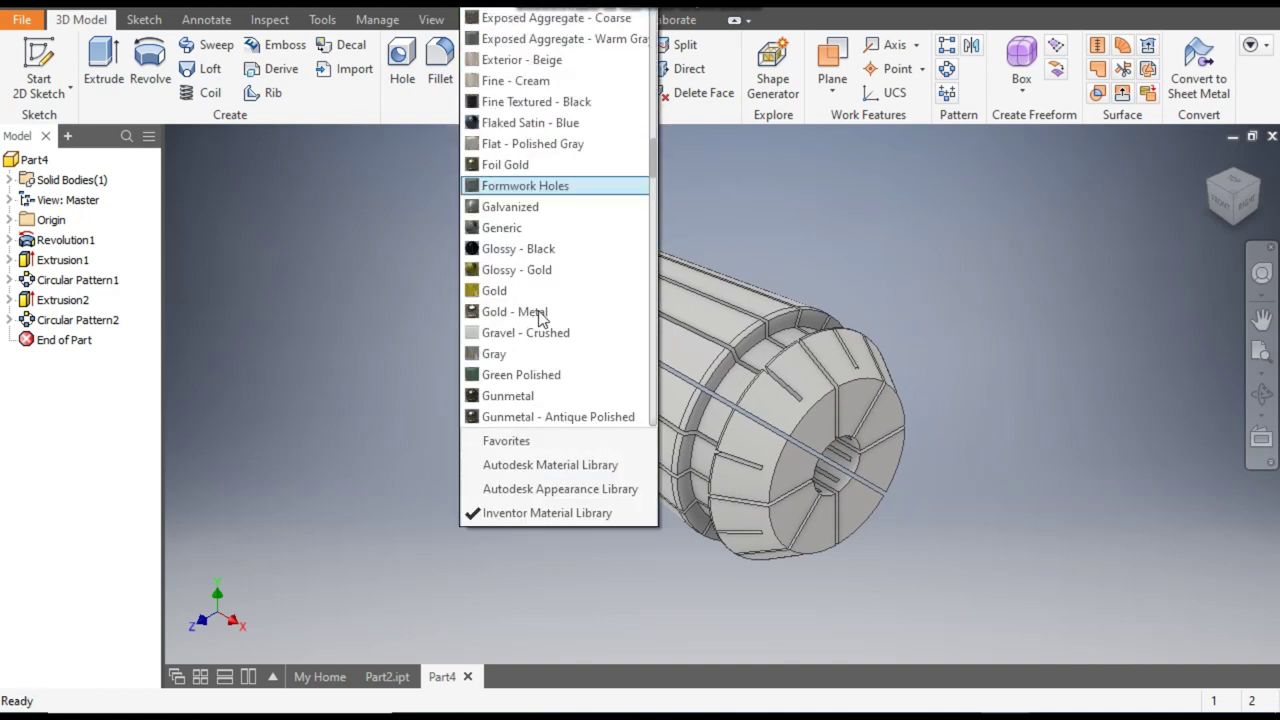
scroll(562, 389, "down", 4)
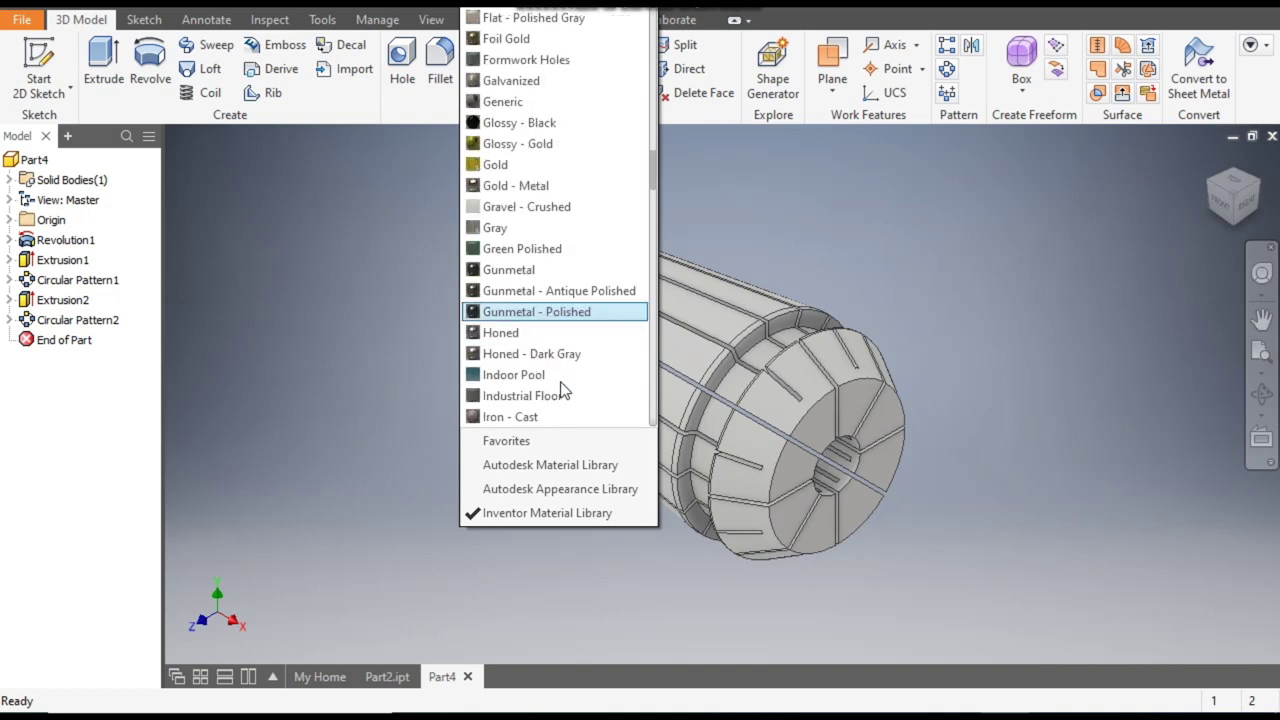
scroll(543, 365, "up", 7)
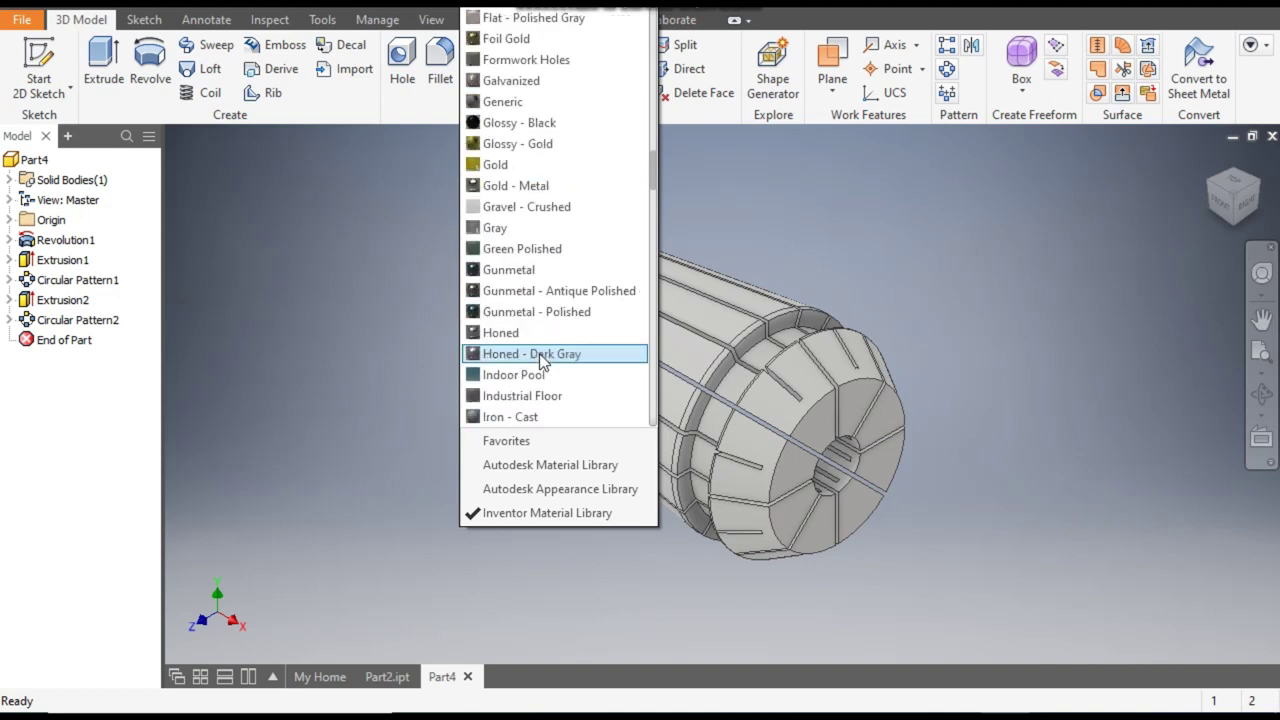
scroll(543, 368, "up", 2)
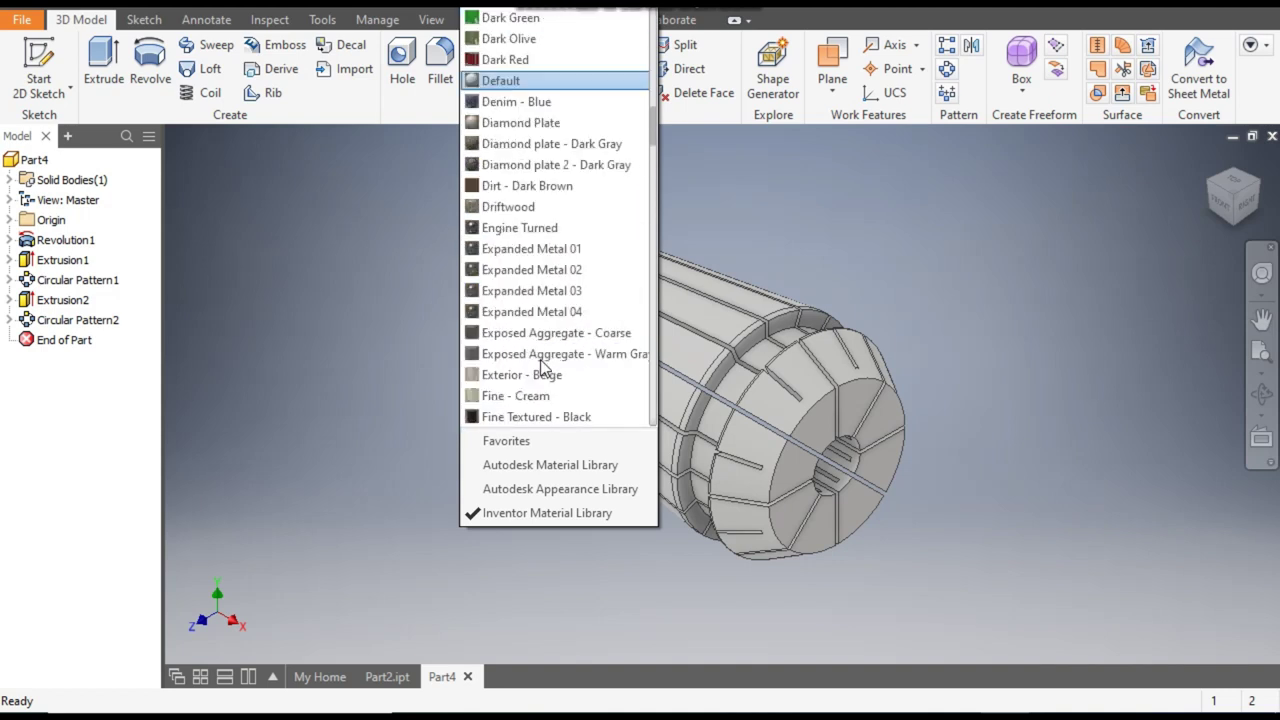
scroll(543, 368, "up", 5)
scroll(536, 378, "down", 9)
scroll(537, 388, "down", 4)
scroll(537, 388, "up", 14)
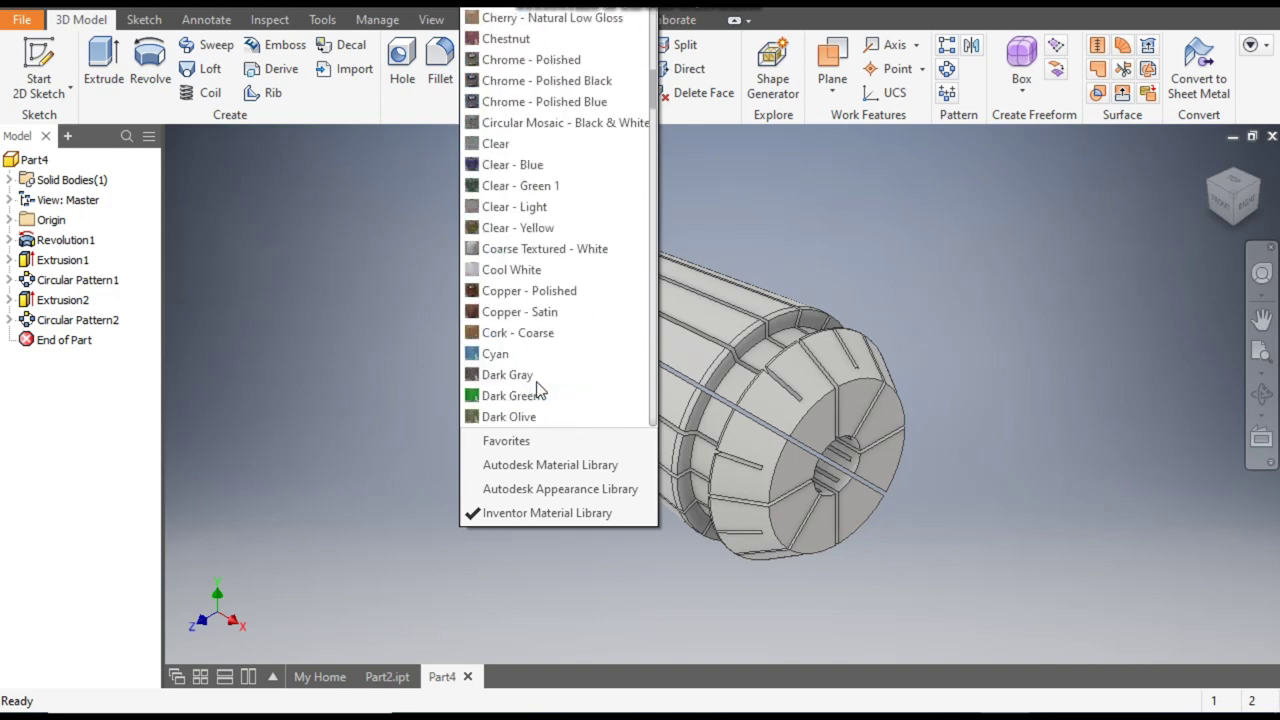
scroll(537, 388, "up", 3)
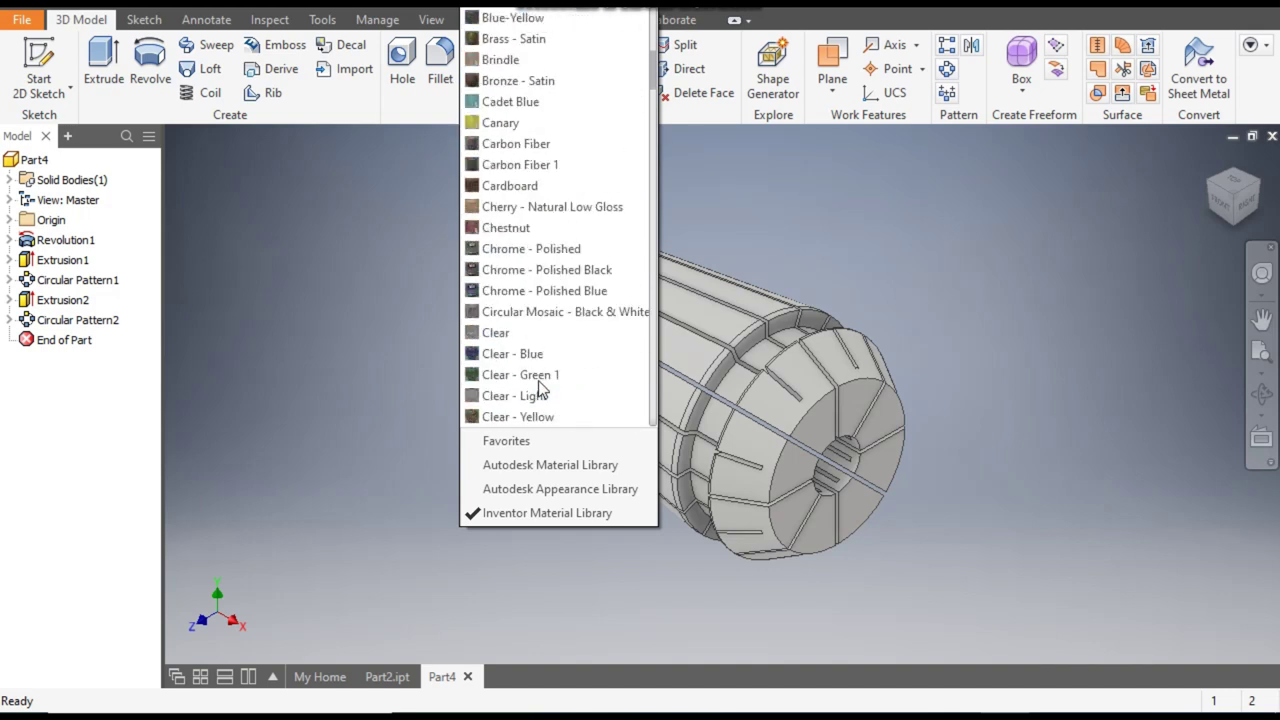
left_click(566, 260)
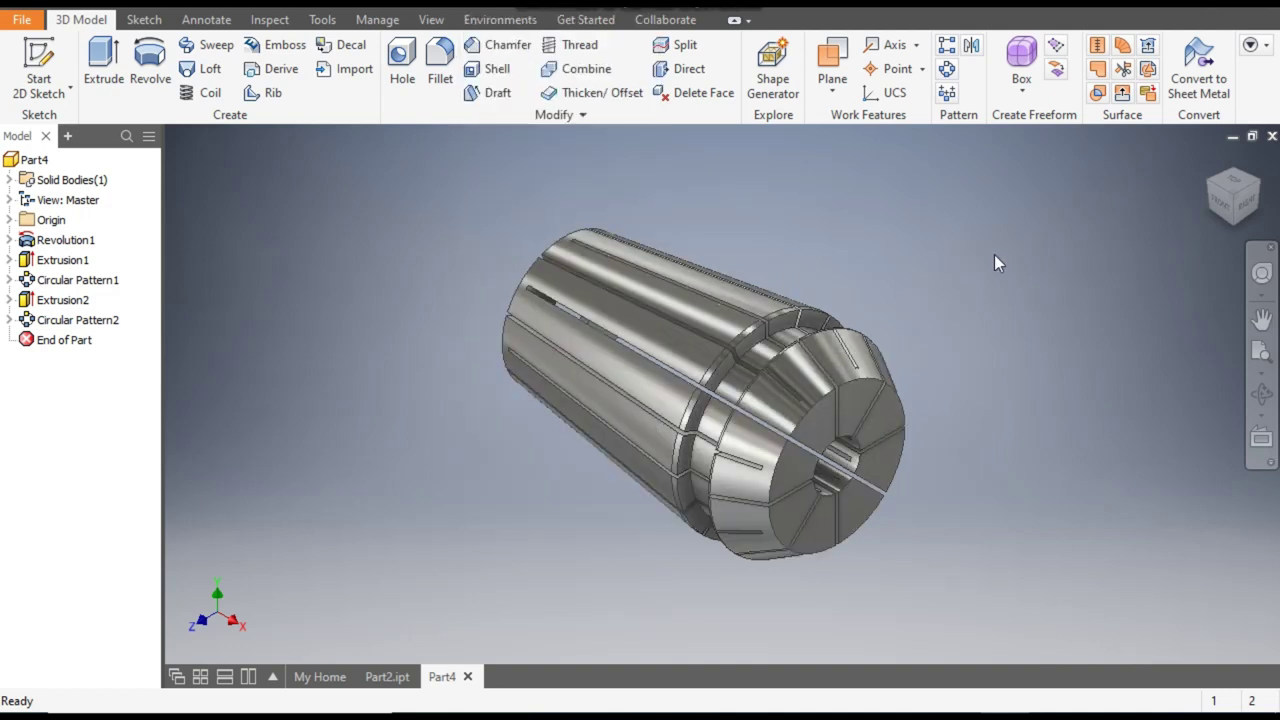
left_click(1209, 184)
scroll(658, 375, "up", 4)
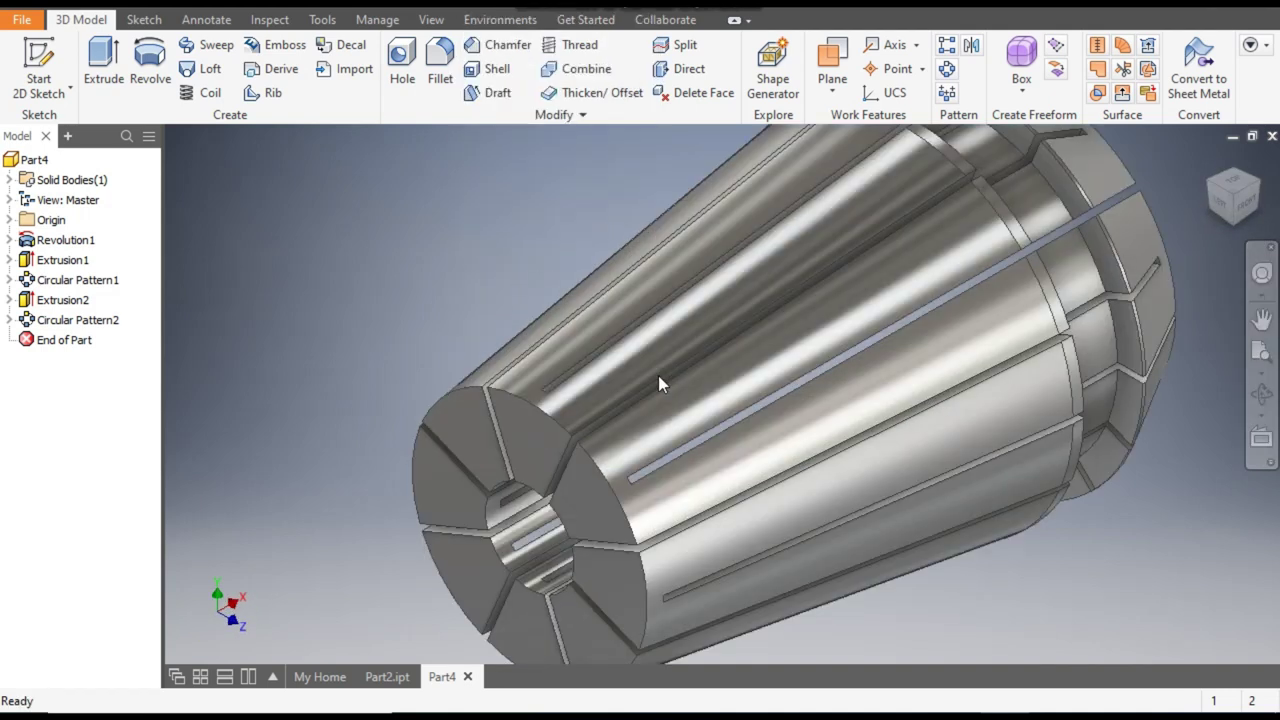
scroll(633, 425, "down", 3)
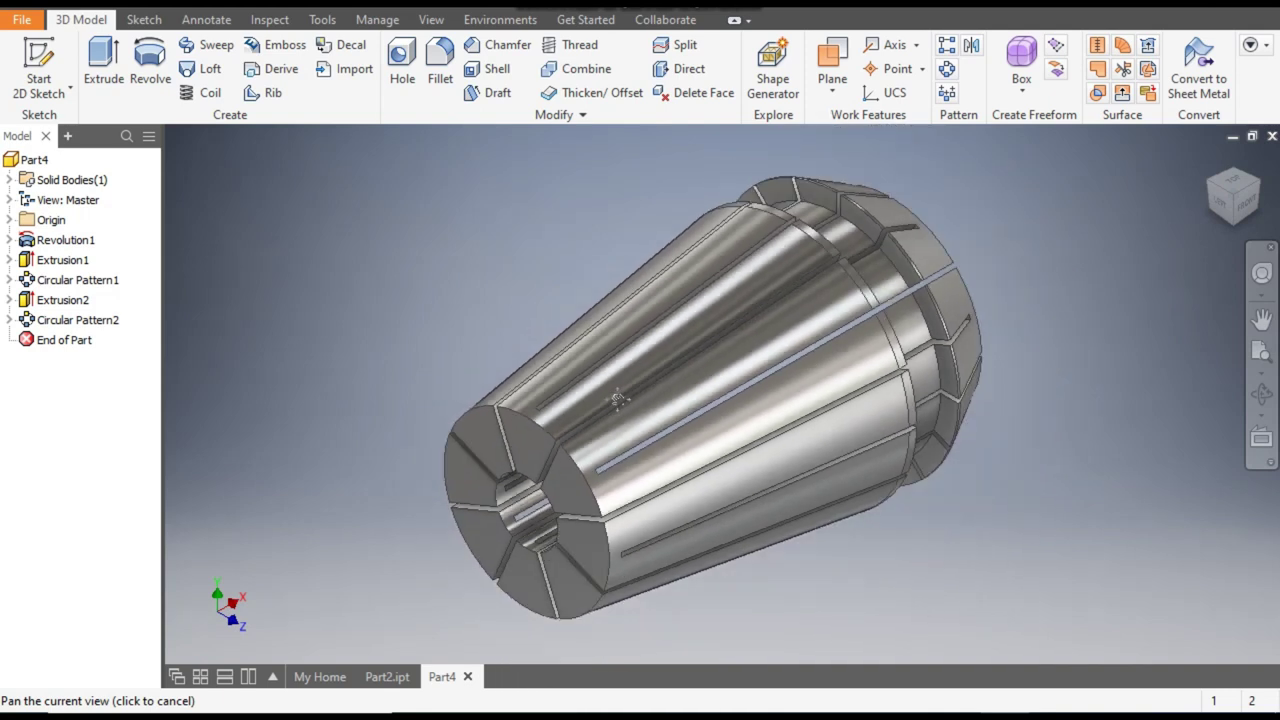
middle_click_drag(633, 407, 645, 413)
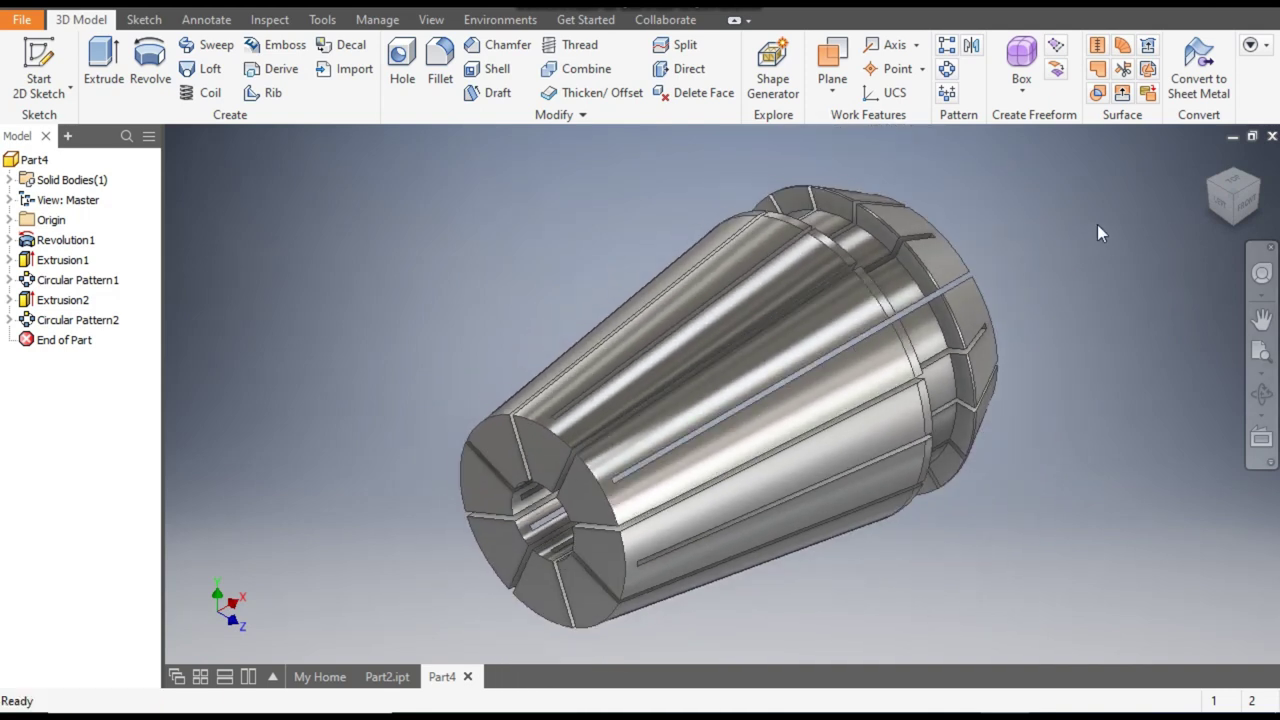